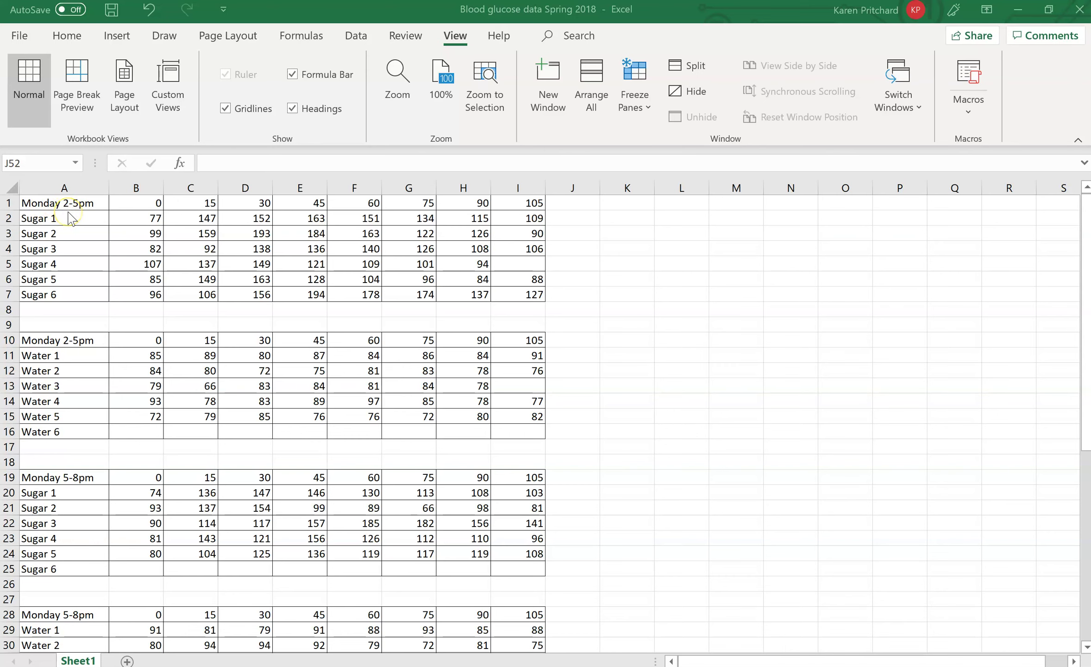
Replace the "Monday 2-5pm" header in cell A1 with "group".
scroll(151, 299, down, 5)
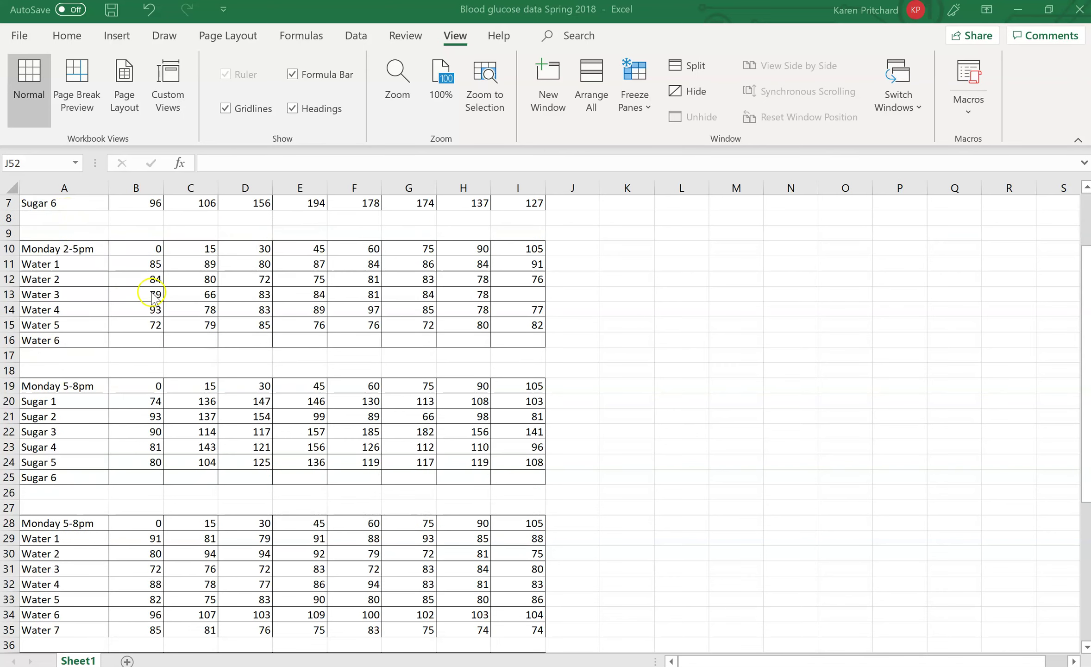
scroll(150, 299, down, 1)
scroll(150, 298, up, 4)
scroll(91, 313, up, 2)
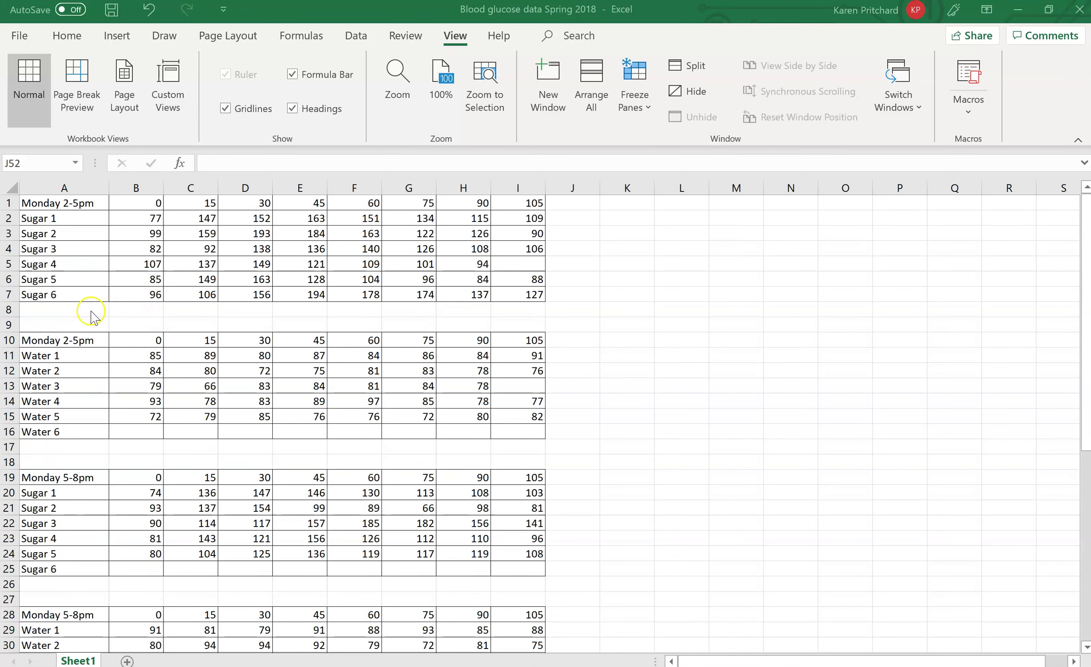
click(49, 204)
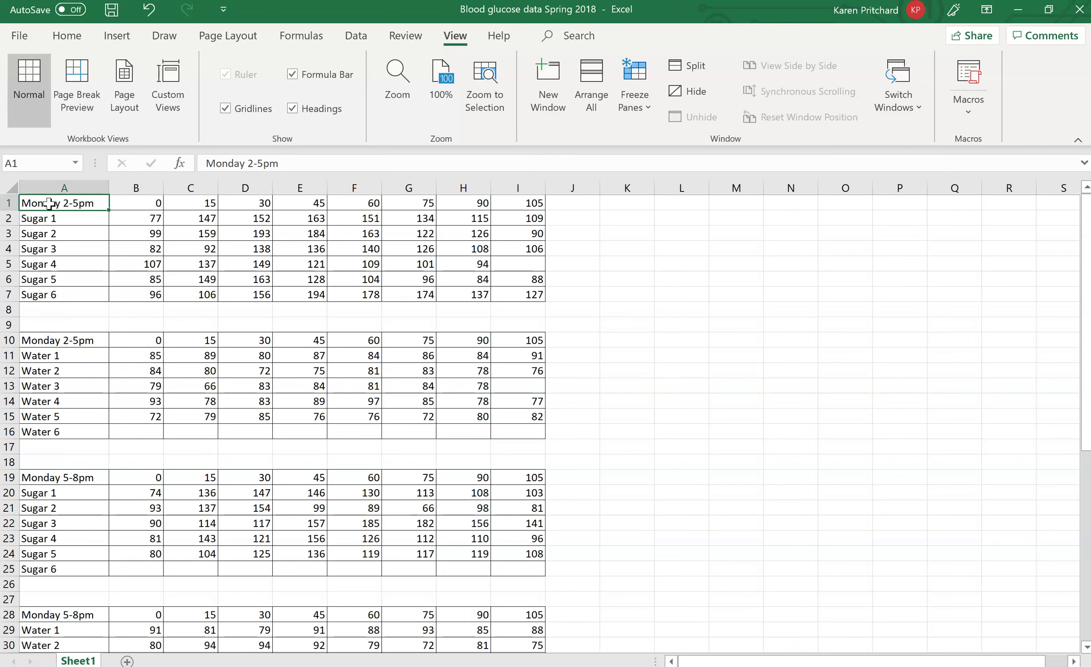
text(group)
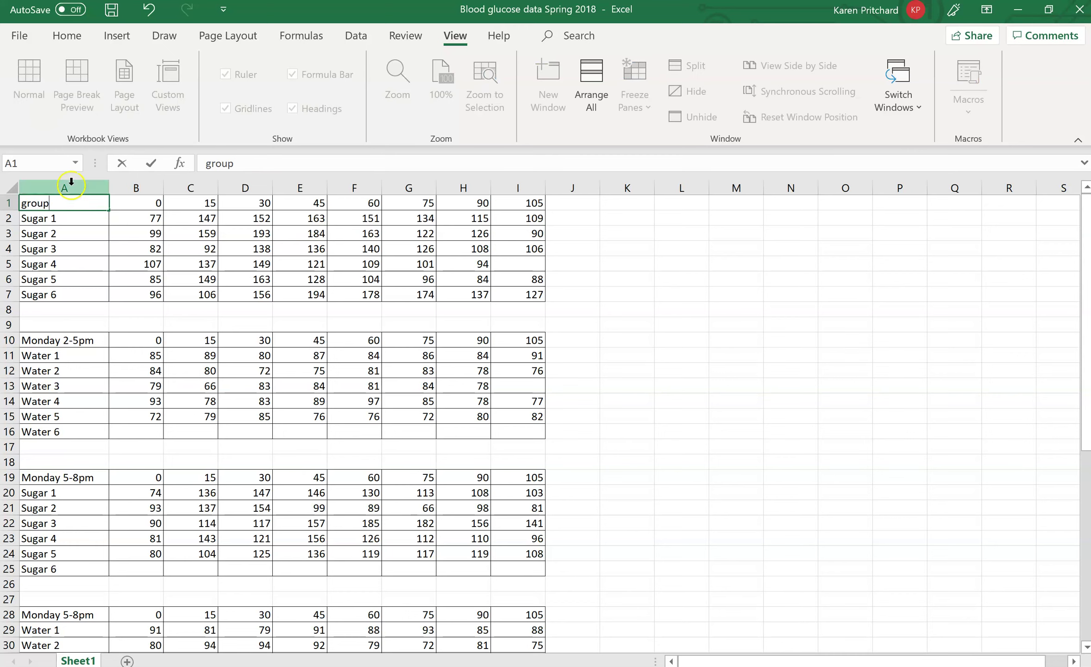
click(73, 220)
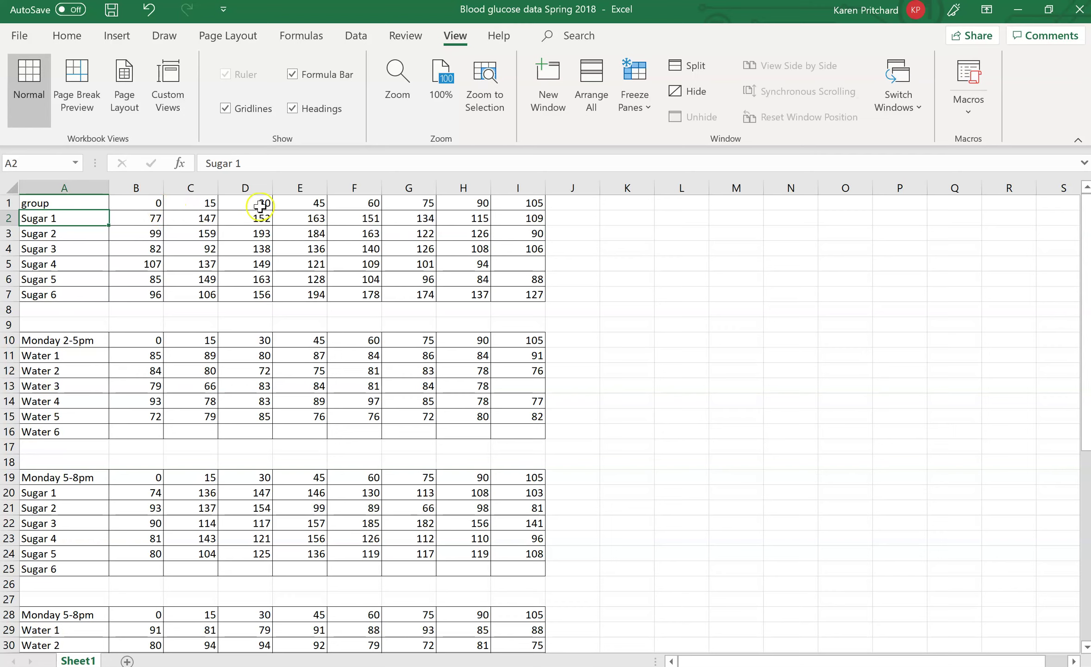
click(319, 207)
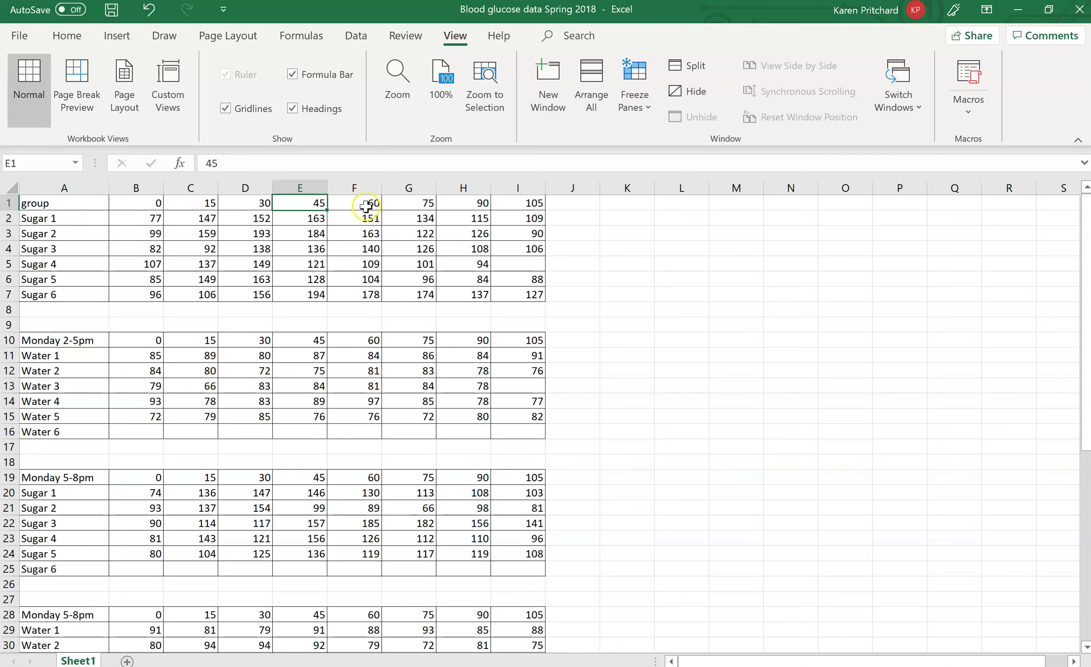
click(354, 206)
click(426, 207)
click(458, 205)
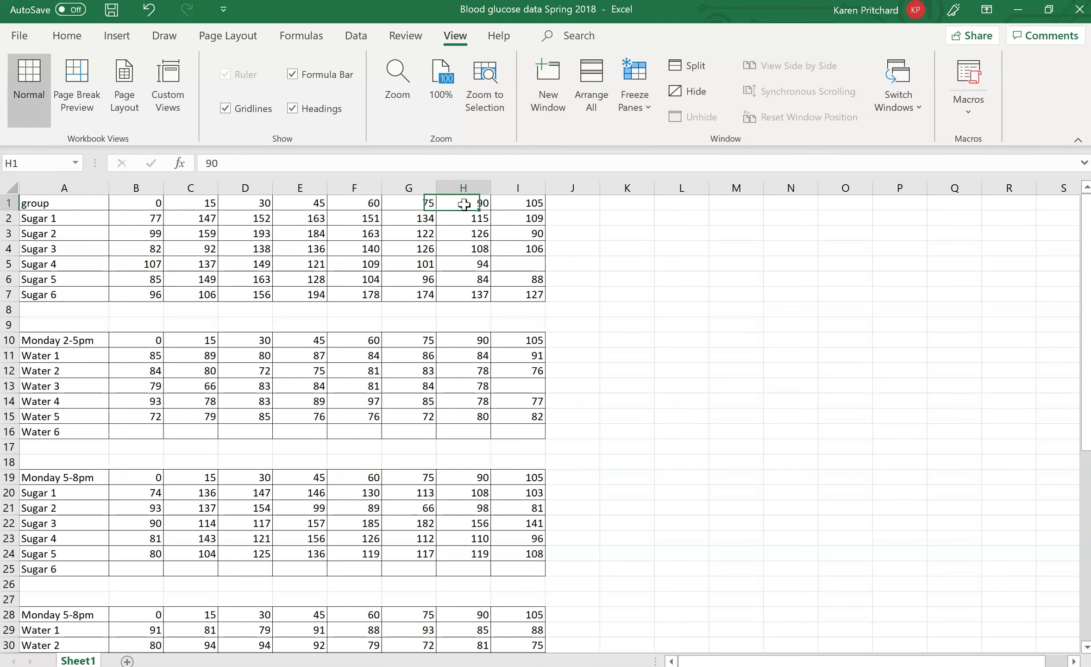
click(528, 205)
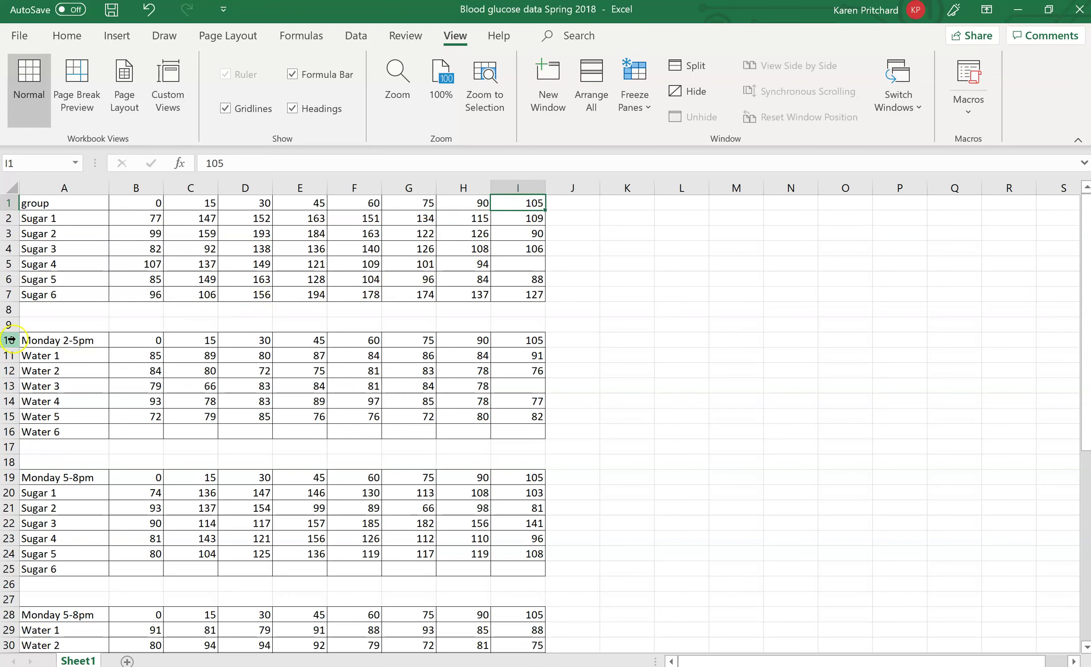
Delete the blank rows and repeated header row above the Monday 2-5pm water data and above the Monday 5-8pm sugar data.
drag(10, 309, 11, 340)
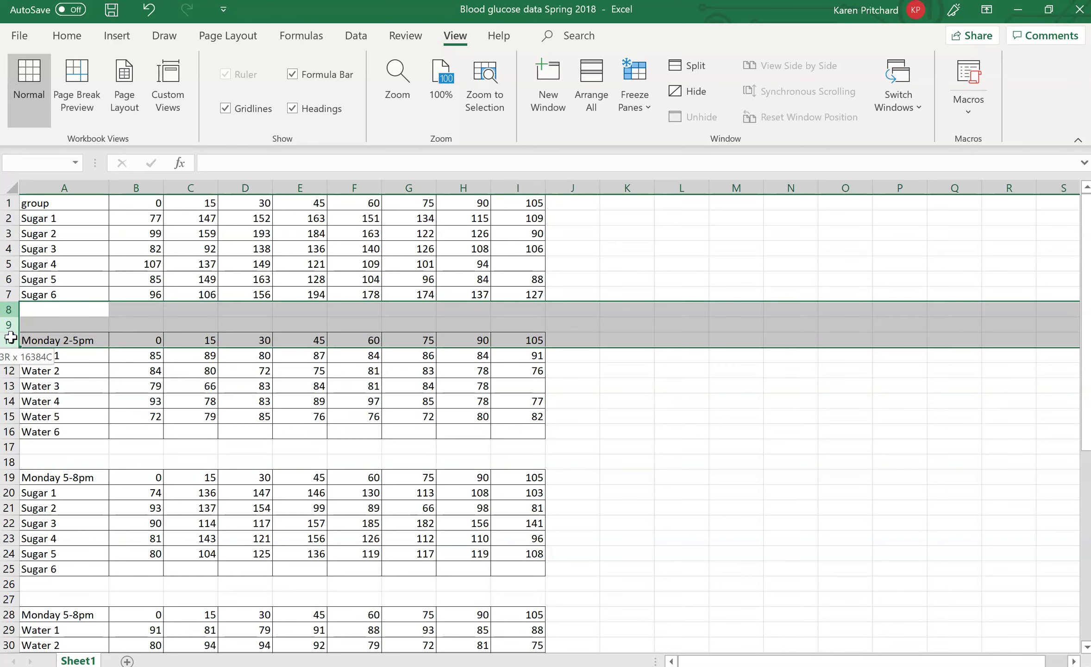
right_click(44, 318)
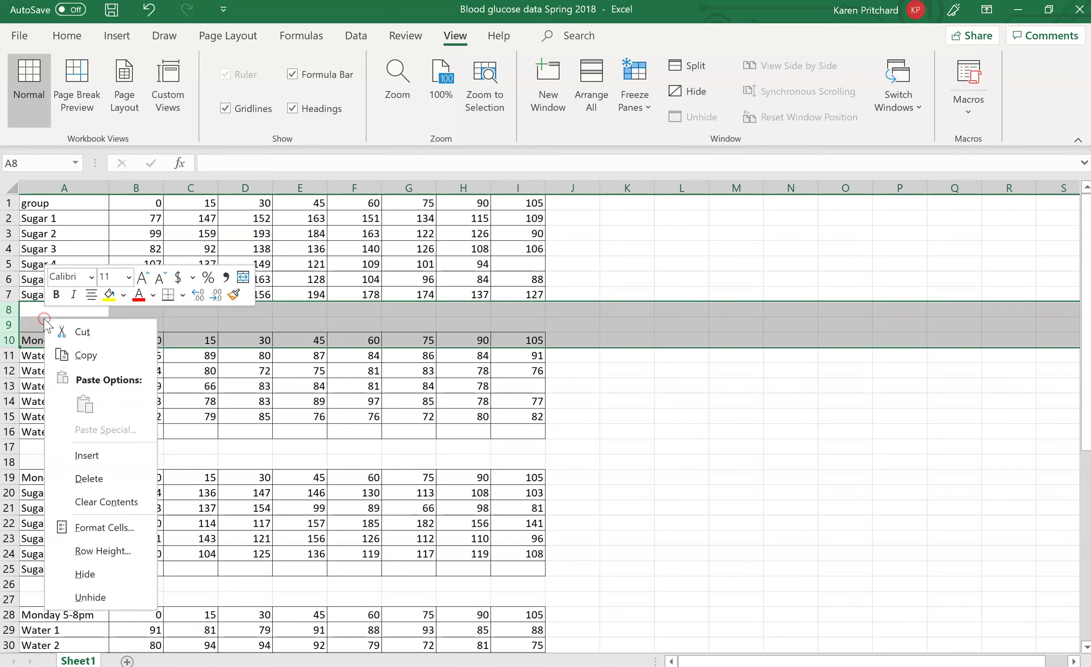
click(95, 478)
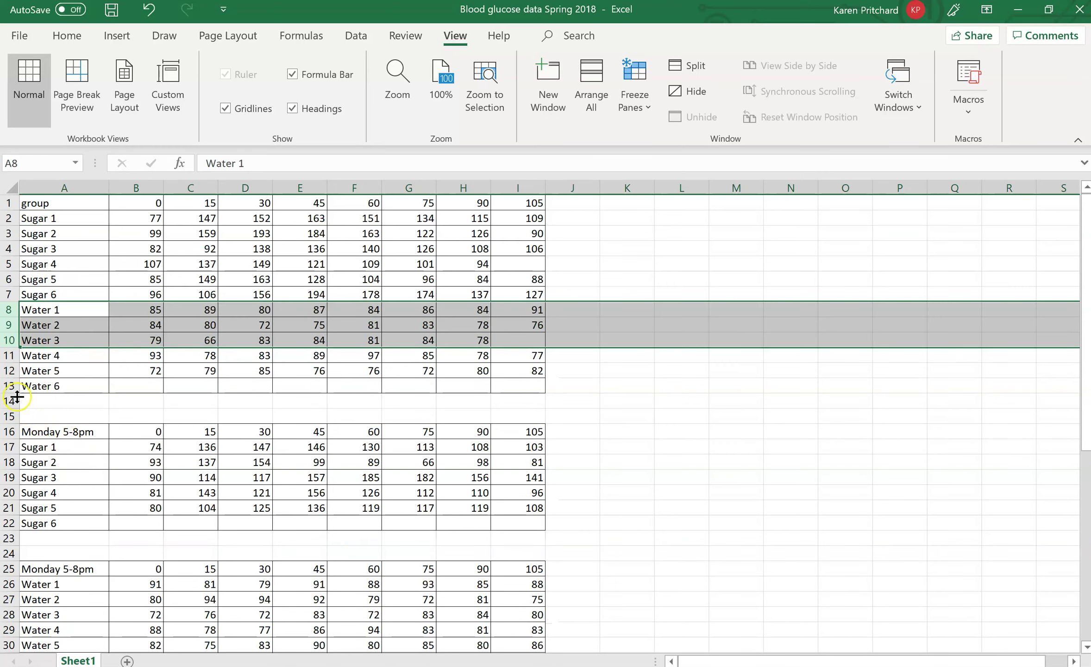
drag(14, 400, 16, 431)
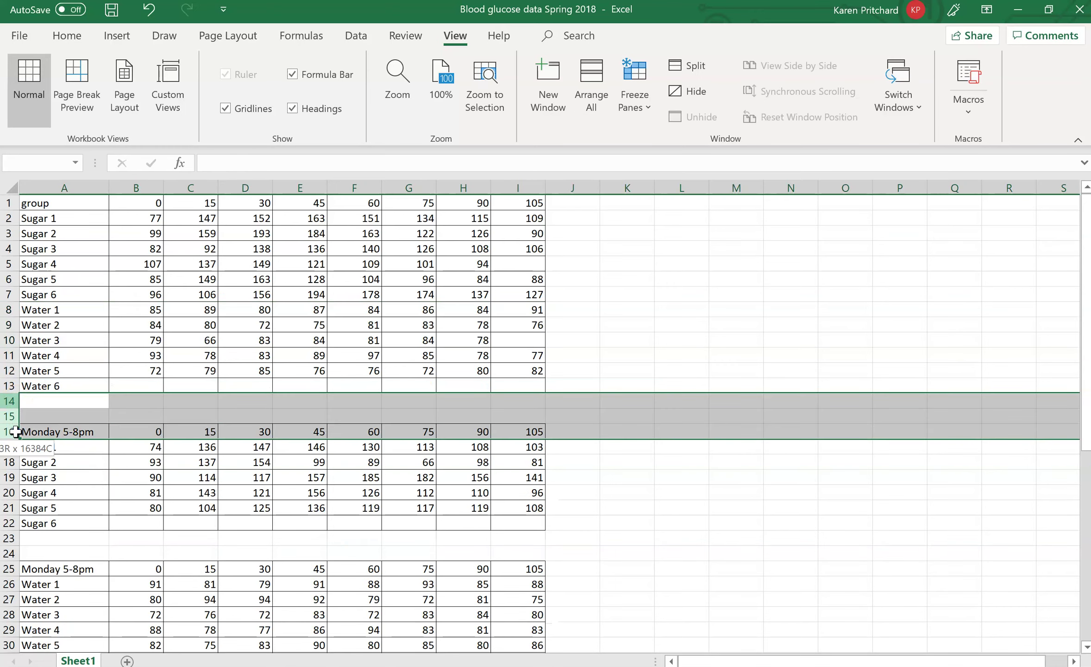
right_click(51, 417)
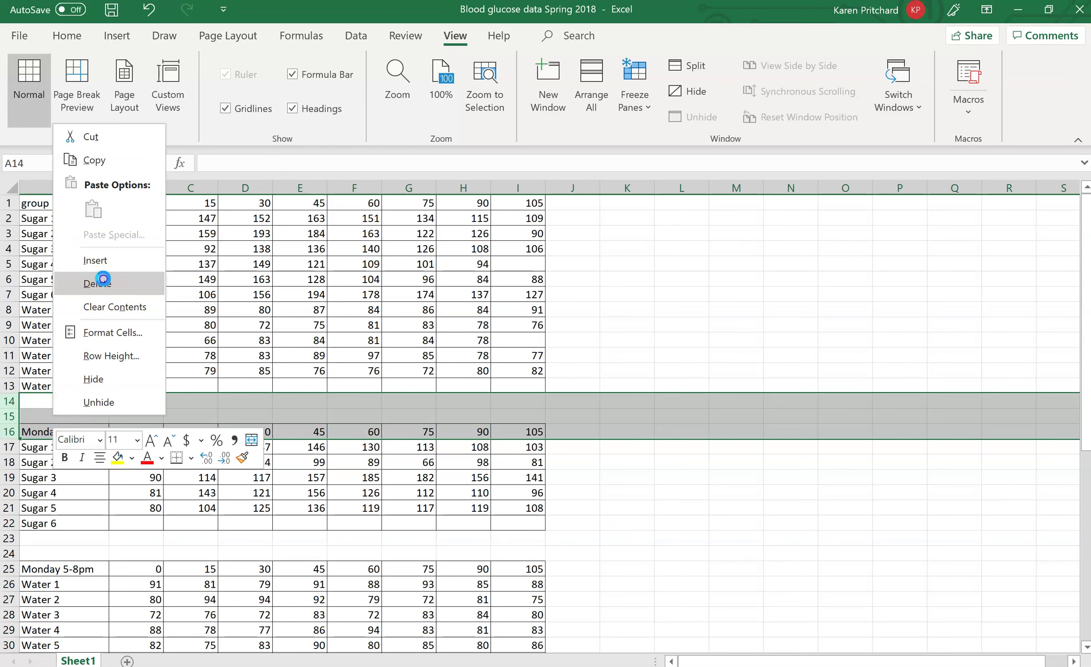
click(103, 280)
Delete the blank rows and repeated header rows above the Monday 5-8pm water data and the Tuesday 8 - 11 am sugar data.
drag(17, 493, 14, 522)
right_click(49, 504)
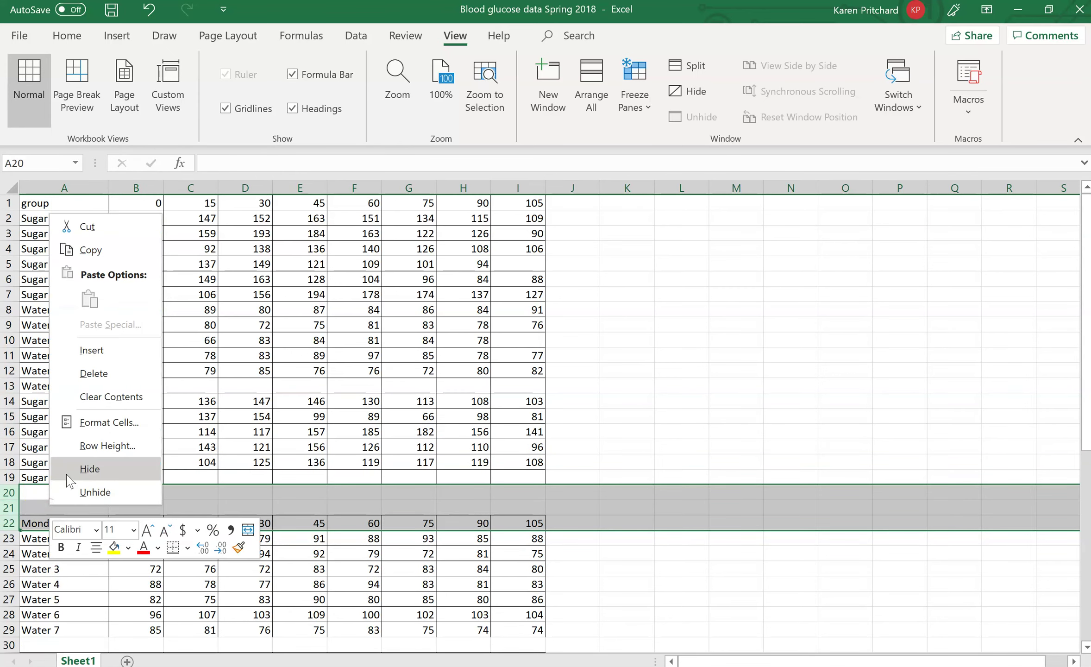
click(93, 373)
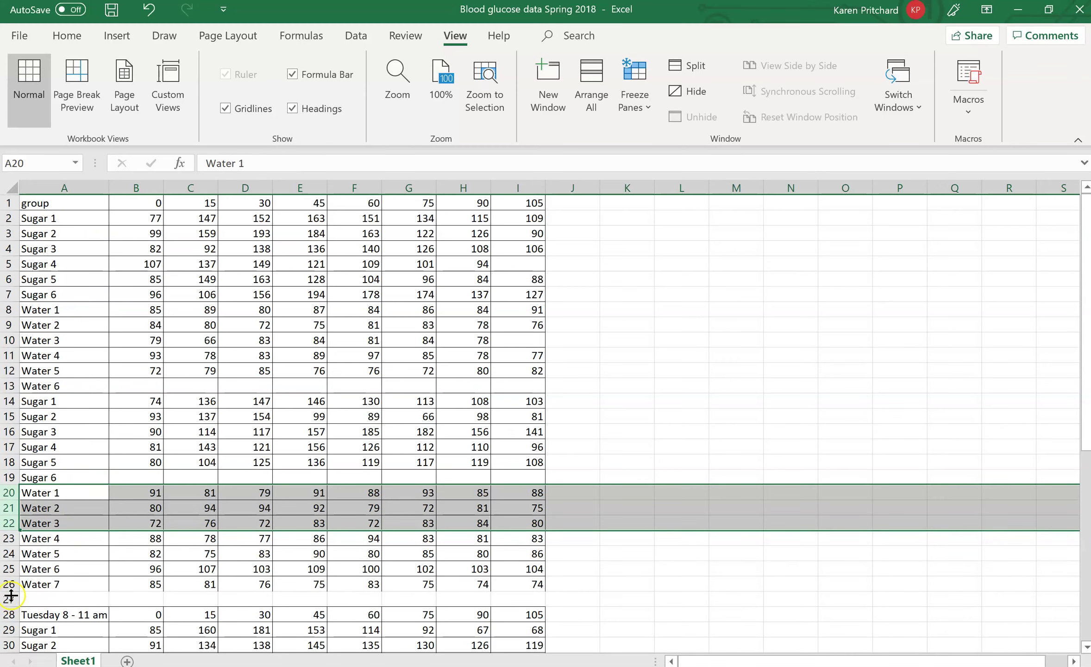
drag(9, 597, 9, 614)
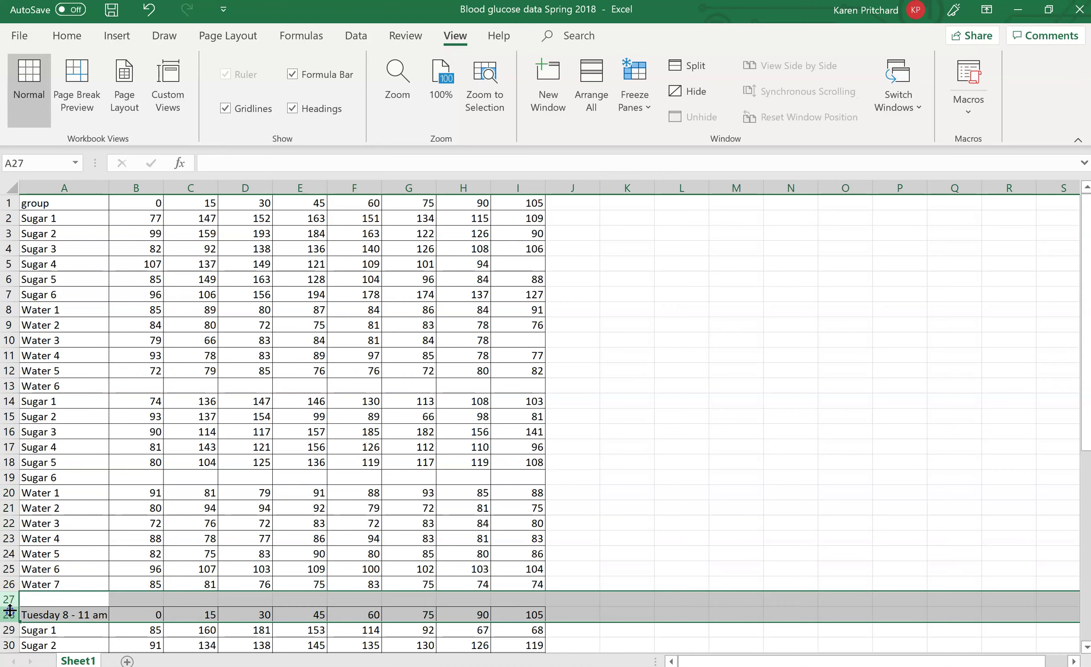
right_click(33, 605)
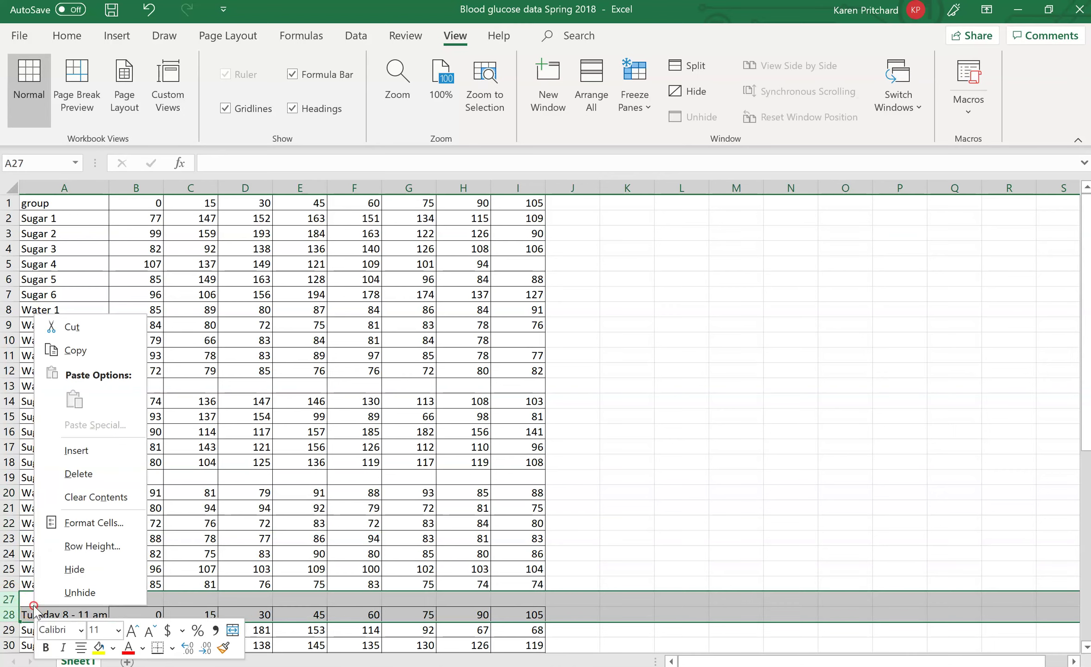
click(85, 474)
Delete the two blank rows and the repeated header row above the Tuesday 8 - 11am water data, rows 33 to 35.
scroll(110, 499, down, 6)
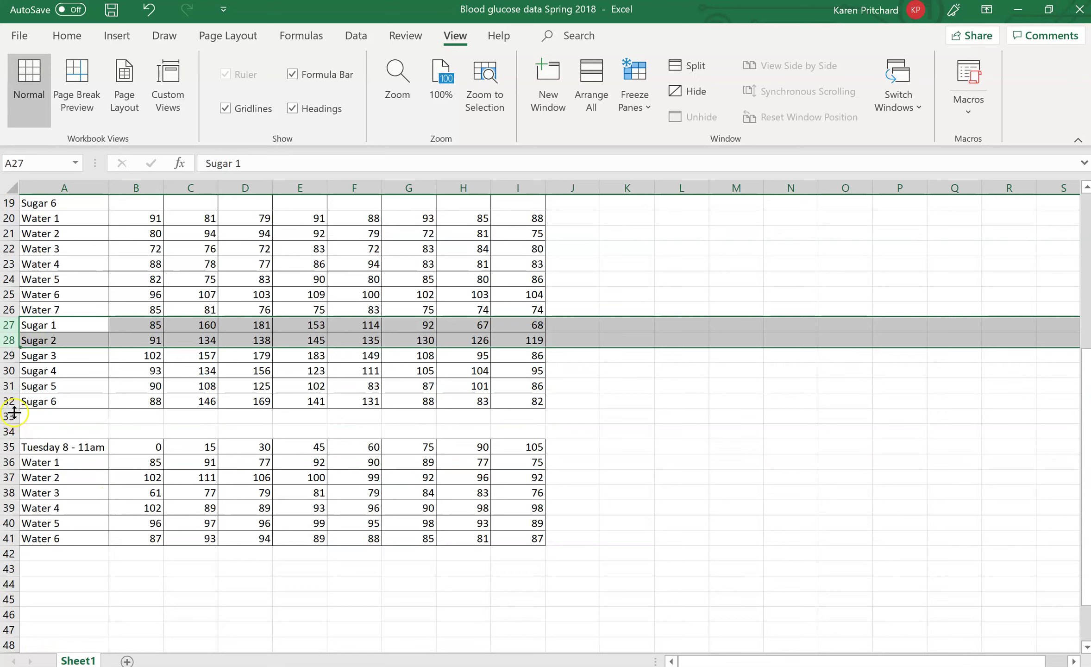
drag(11, 416, 10, 446)
right_click(69, 442)
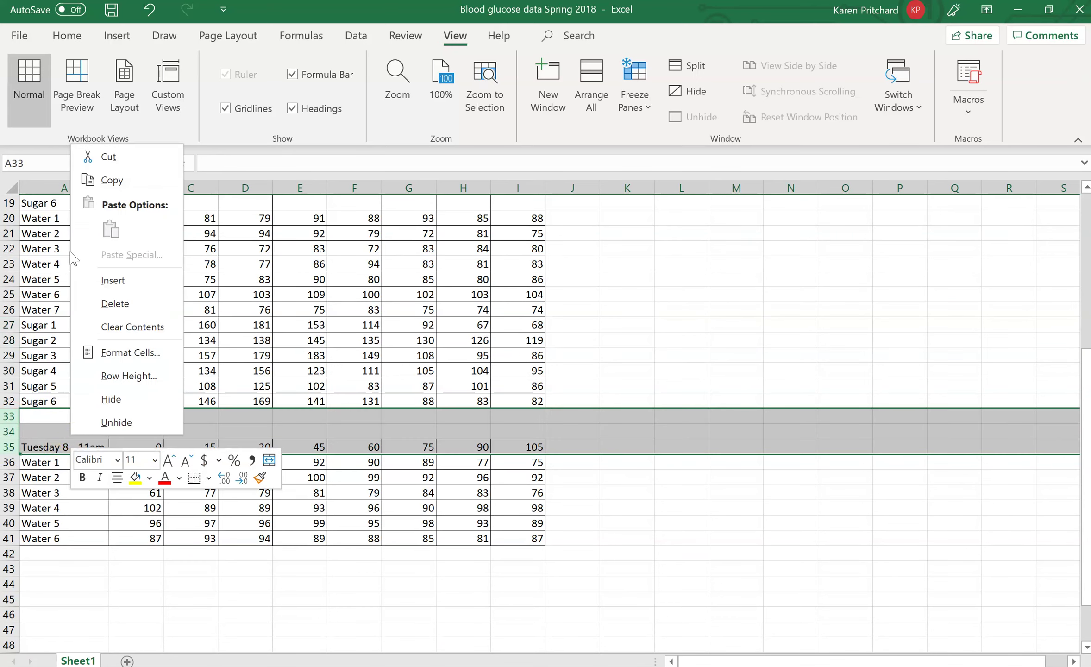
click(116, 303)
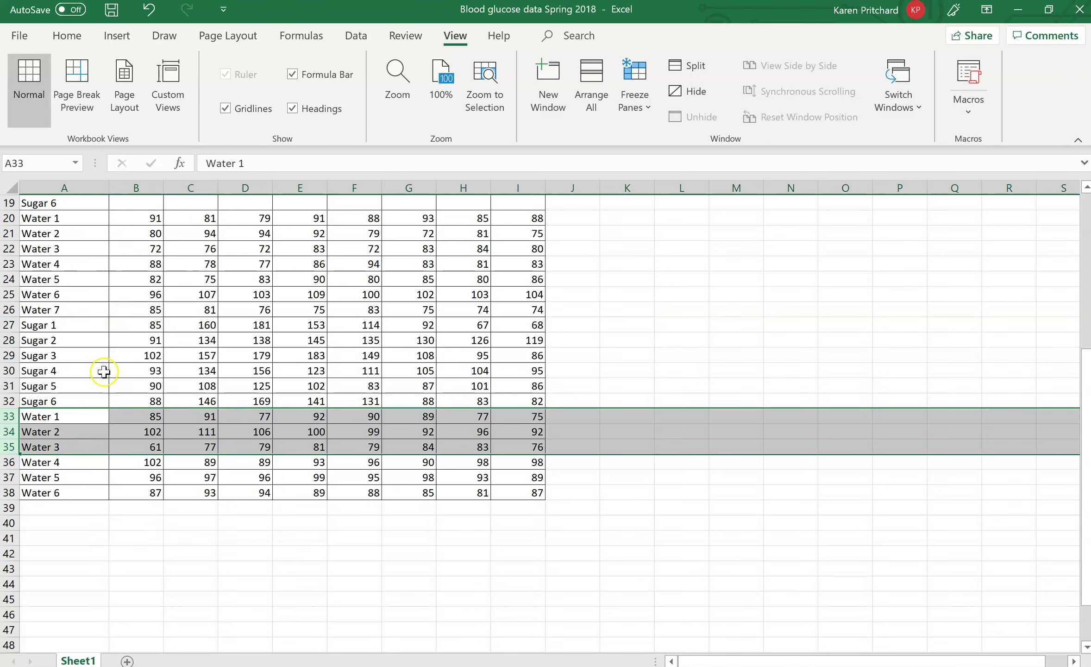
Delete the two rows without any measurements: Water 6 in row 13 and the empty Sugar 6 row further down.
scroll(104, 371, up, 6)
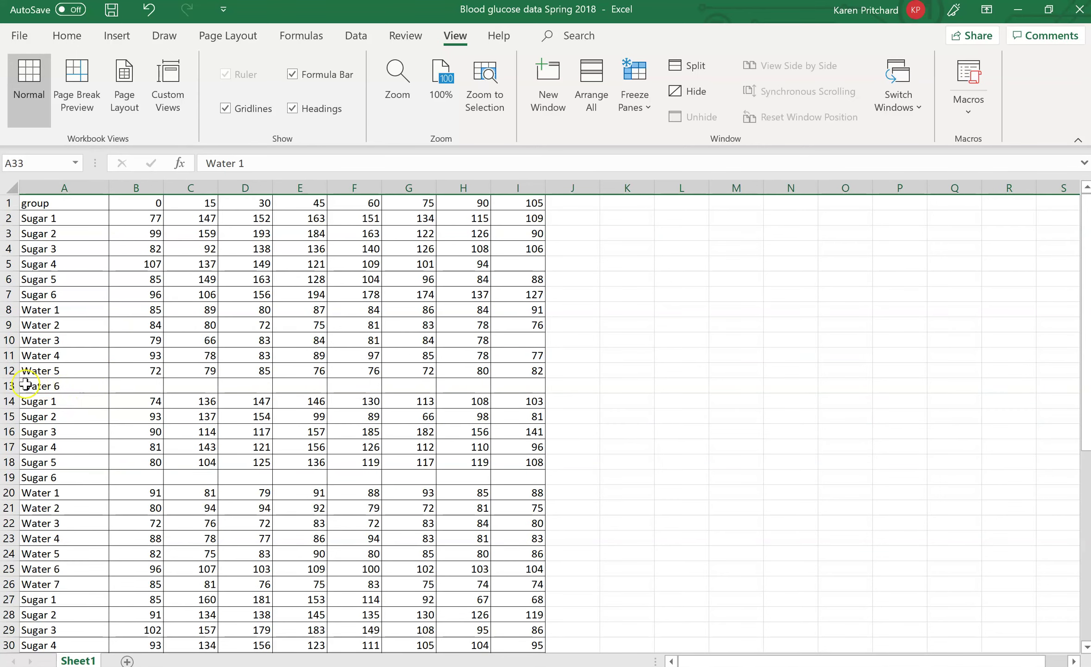
click(11, 386)
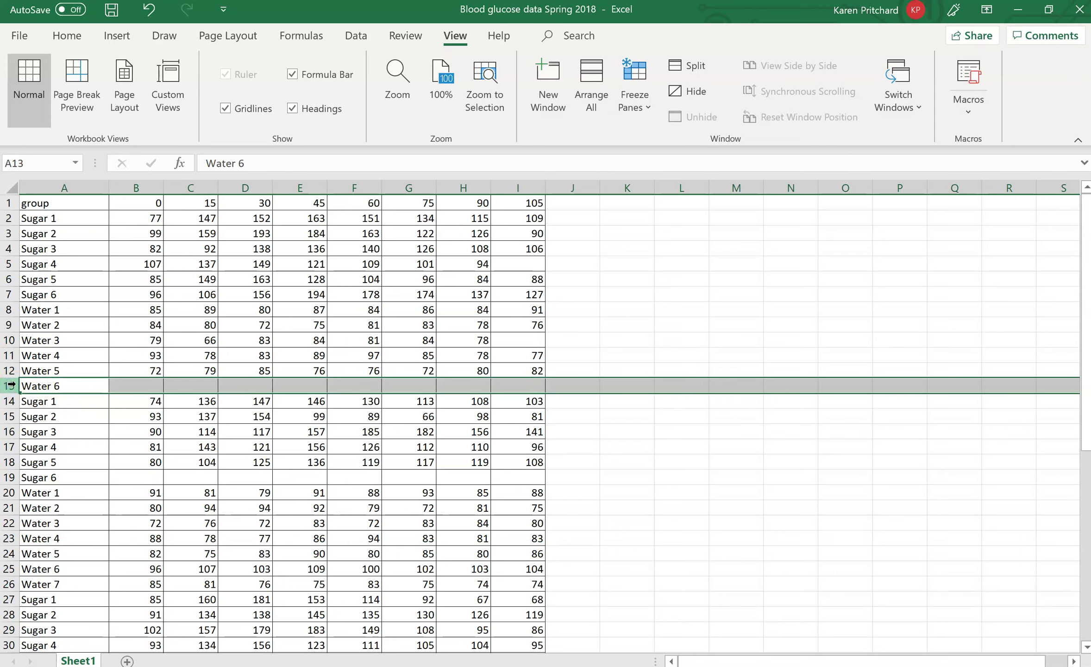
right_click(12, 385)
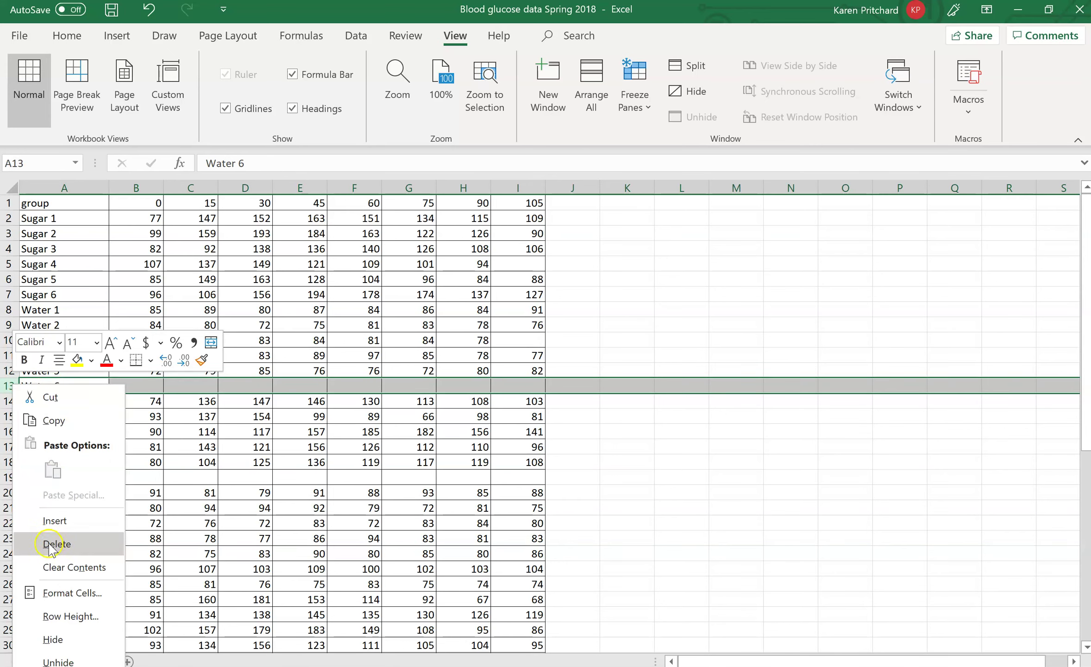
click(51, 544)
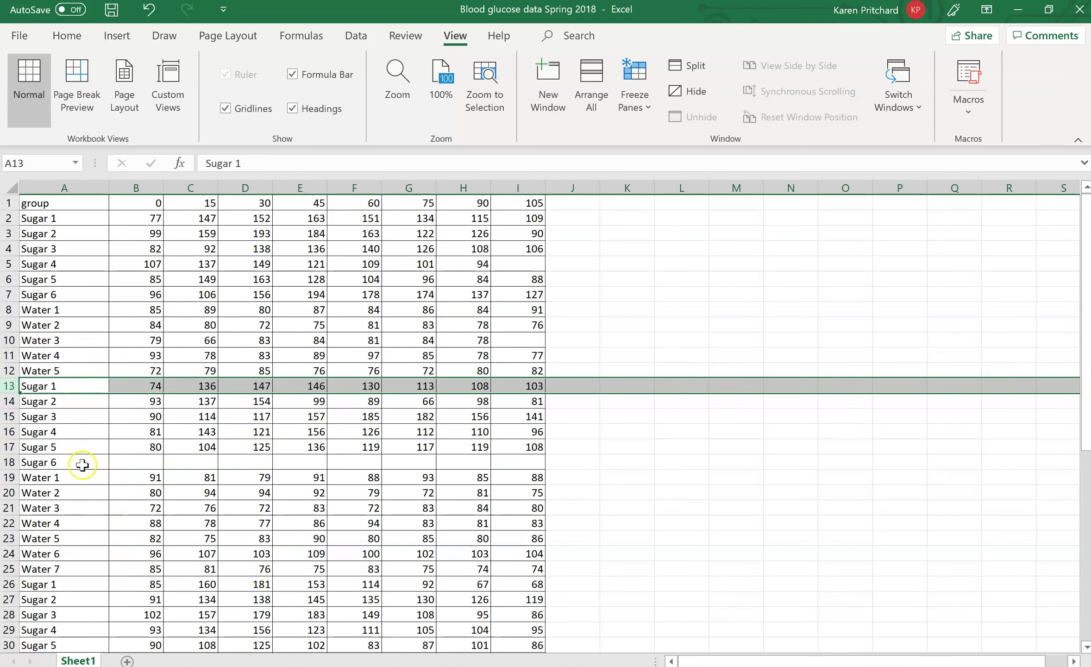
click(11, 462)
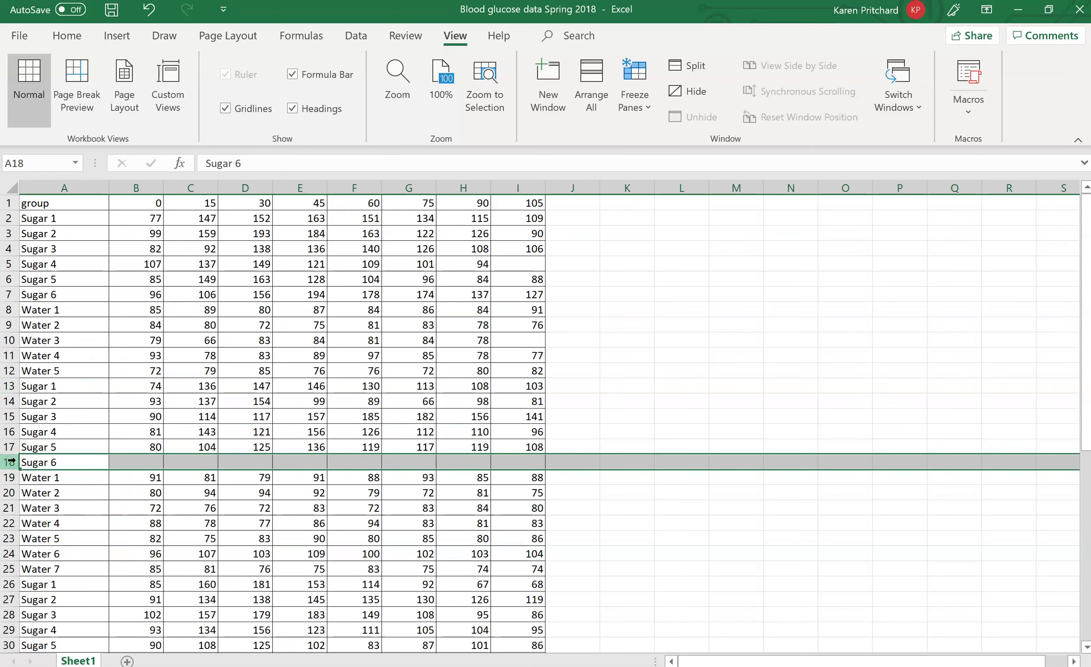
right_click(12, 461)
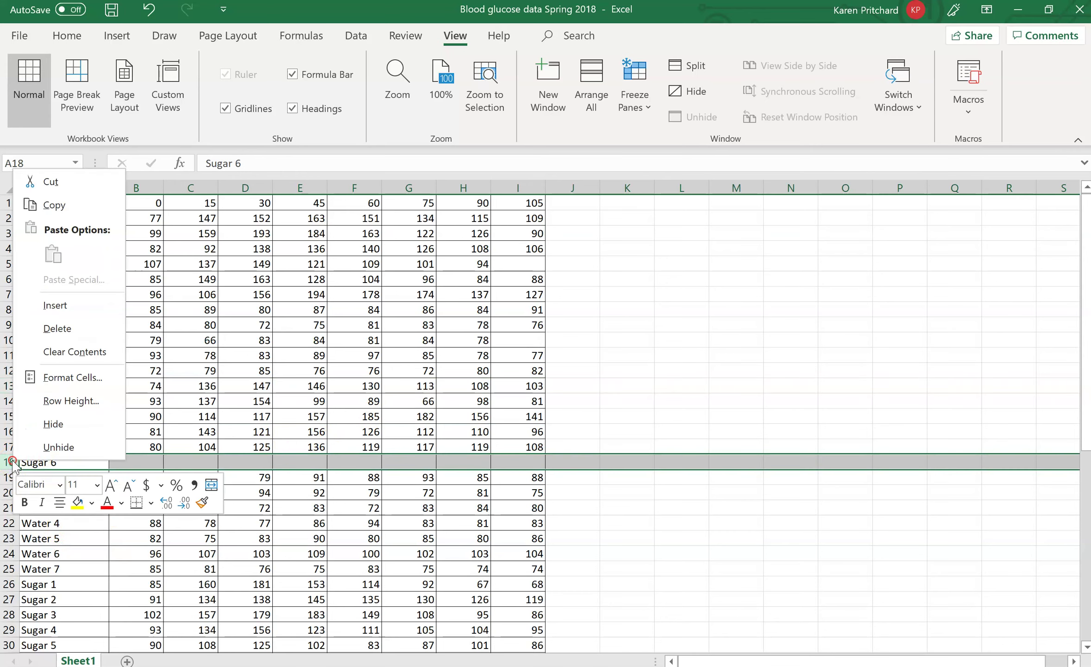
click(57, 329)
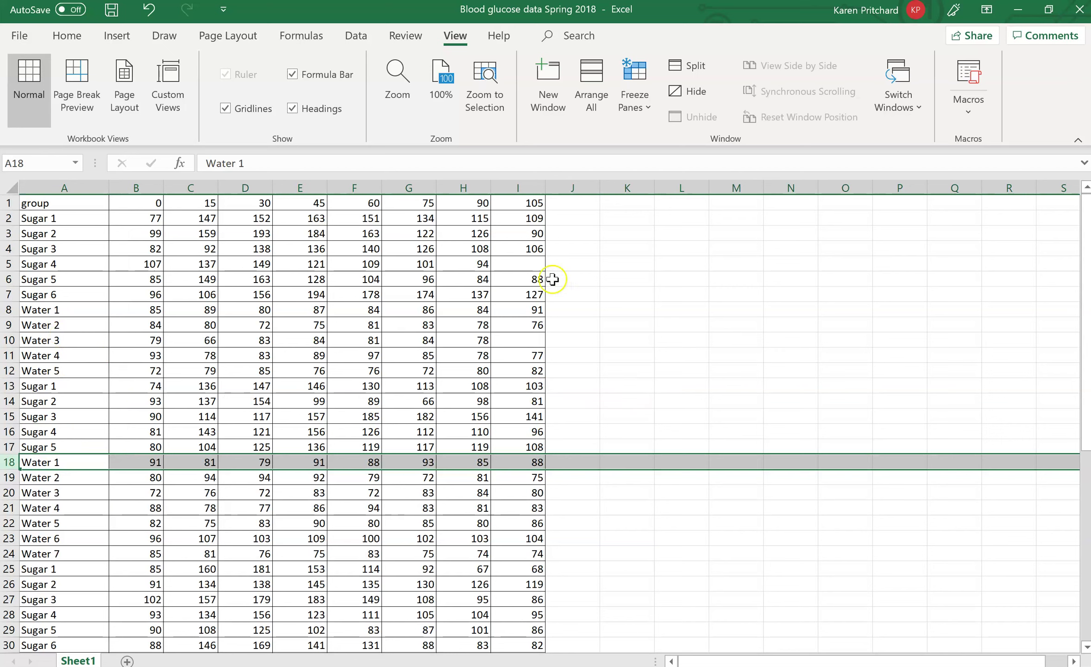
Delete the Sugar 4 and Water 3 rows in the first blocks that lack a value in the 105 column.
click(523, 264)
click(518, 339)
click(484, 263)
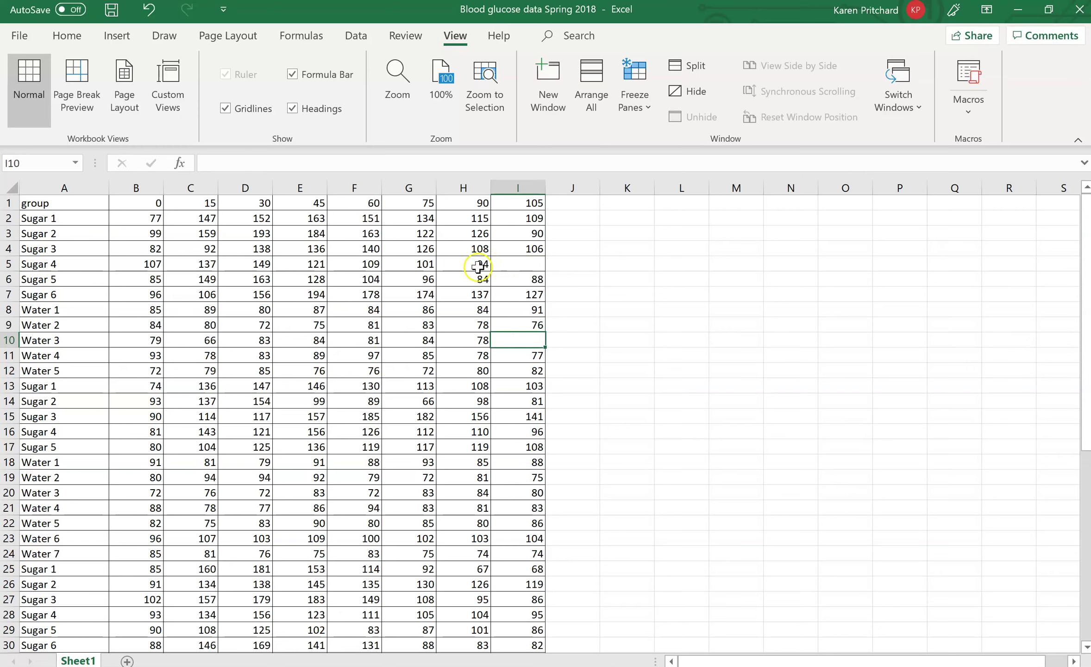
click(523, 265)
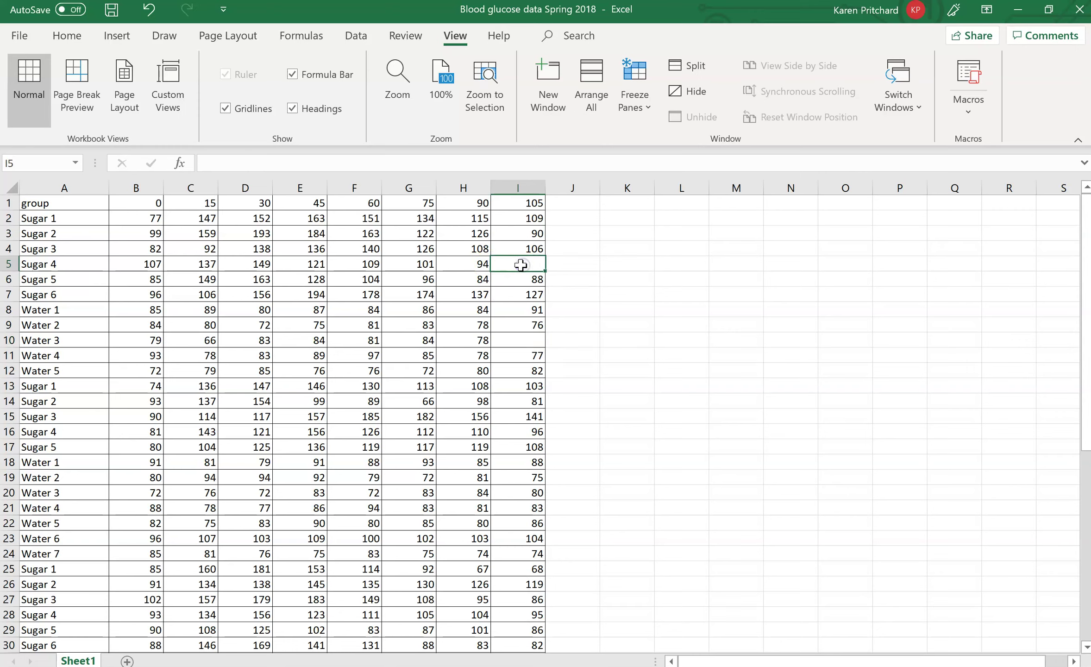
click(10, 263)
right_click(10, 263)
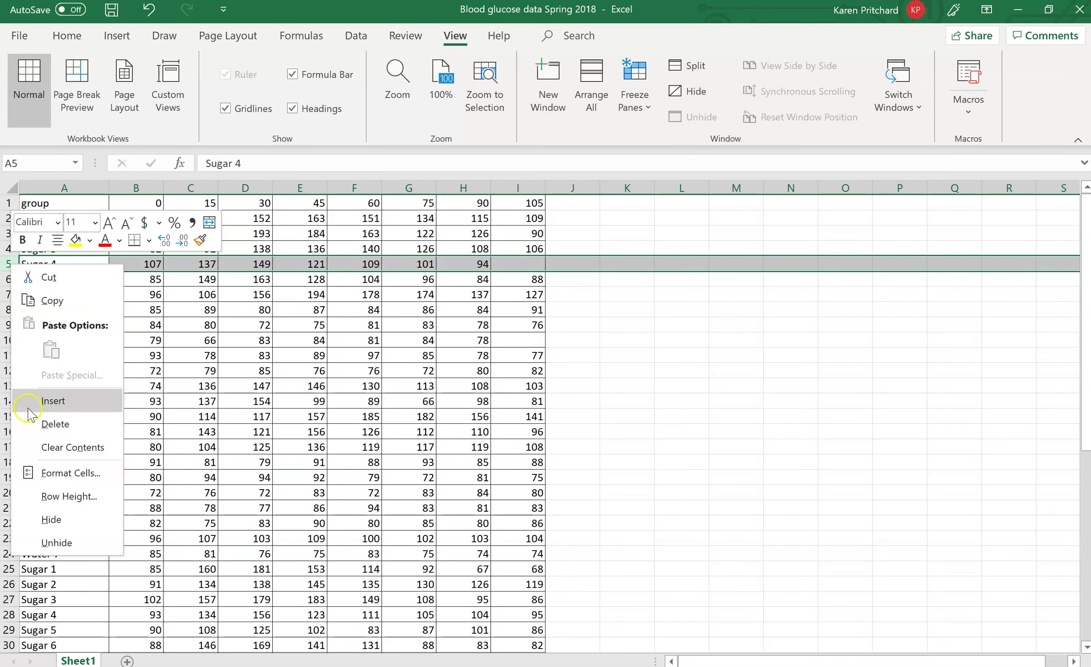
click(54, 425)
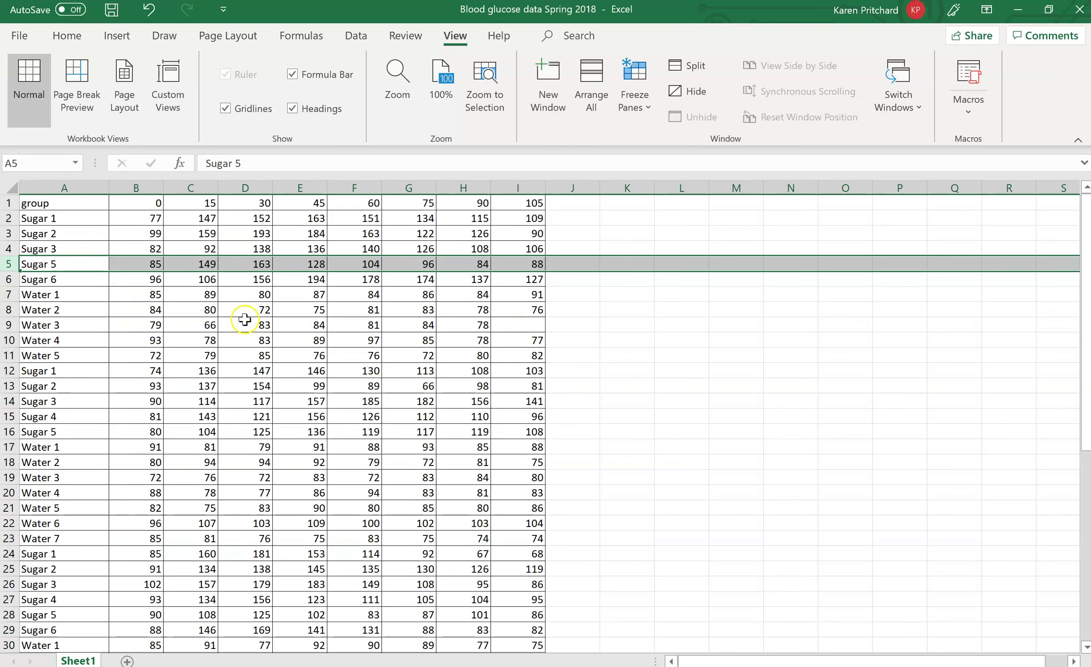
click(10, 325)
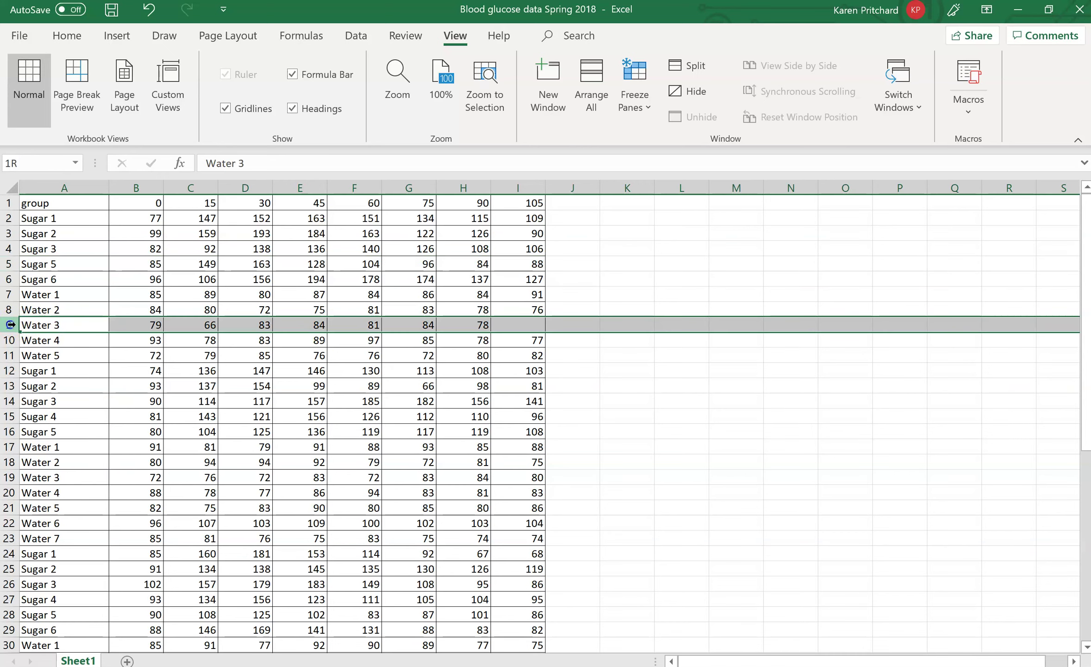
right_click(10, 325)
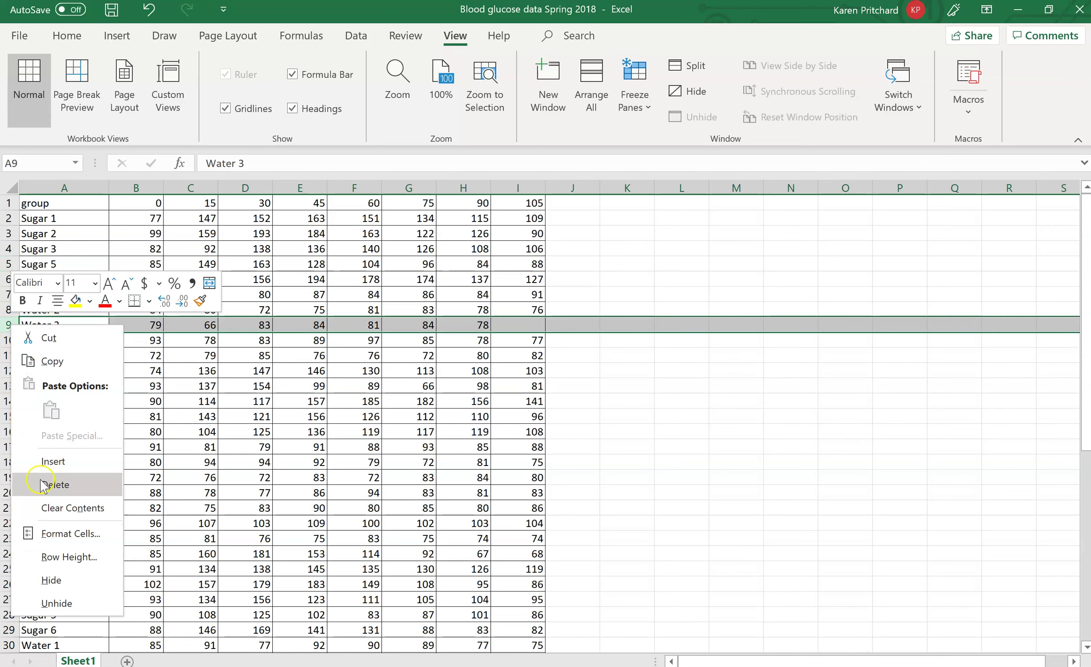
click(47, 482)
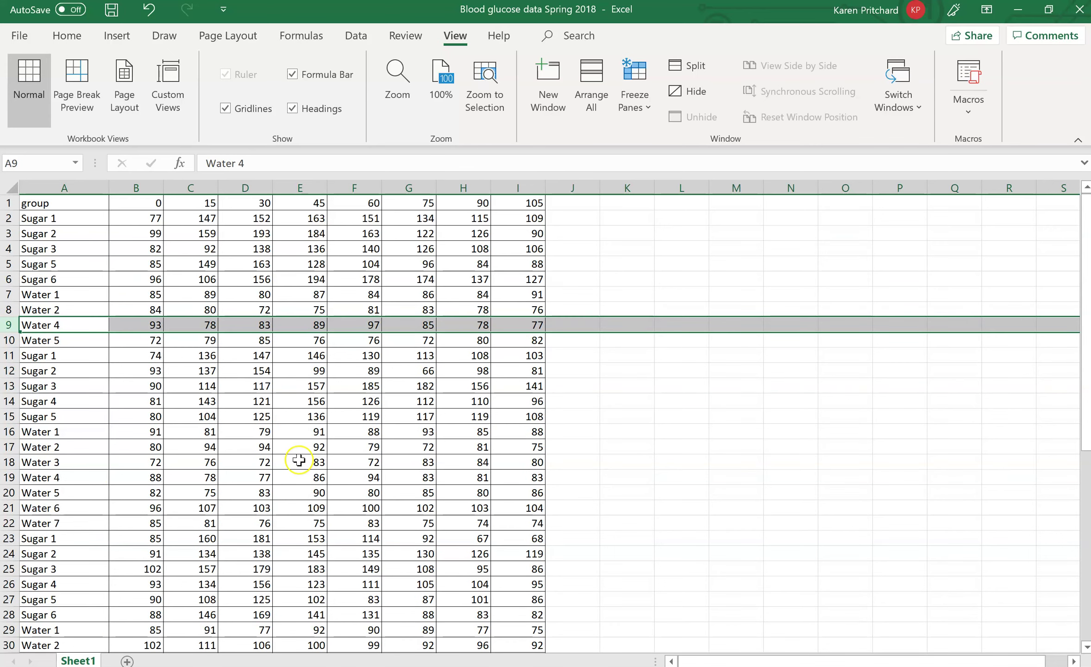
click(245, 295)
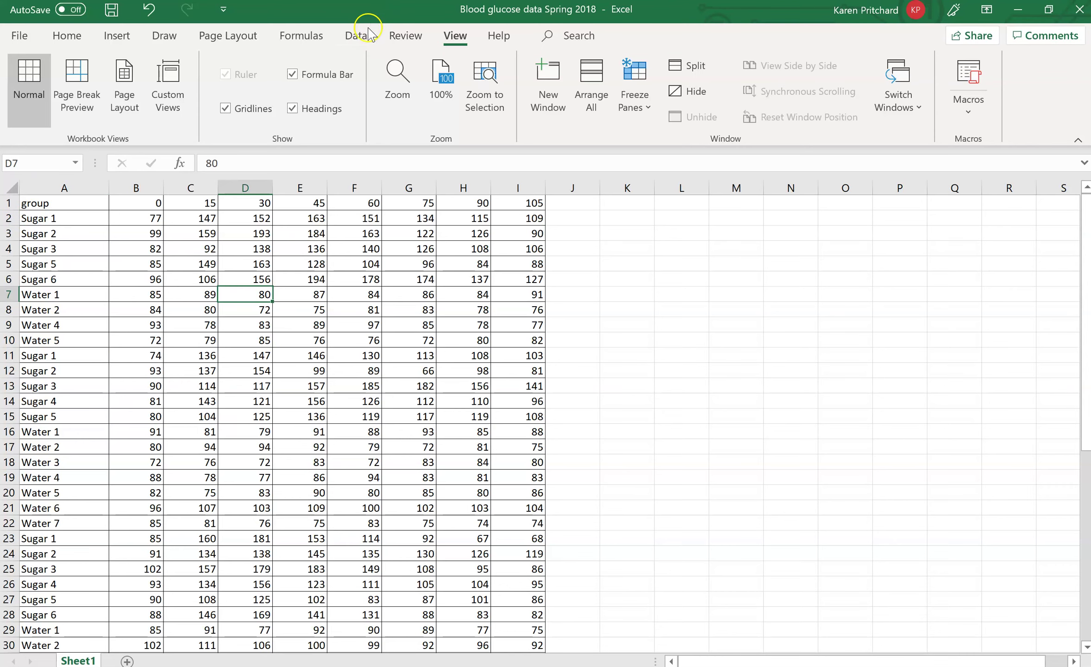
Sort the whole table by the group column from A to Z, treating the first row as headers.
click(355, 36)
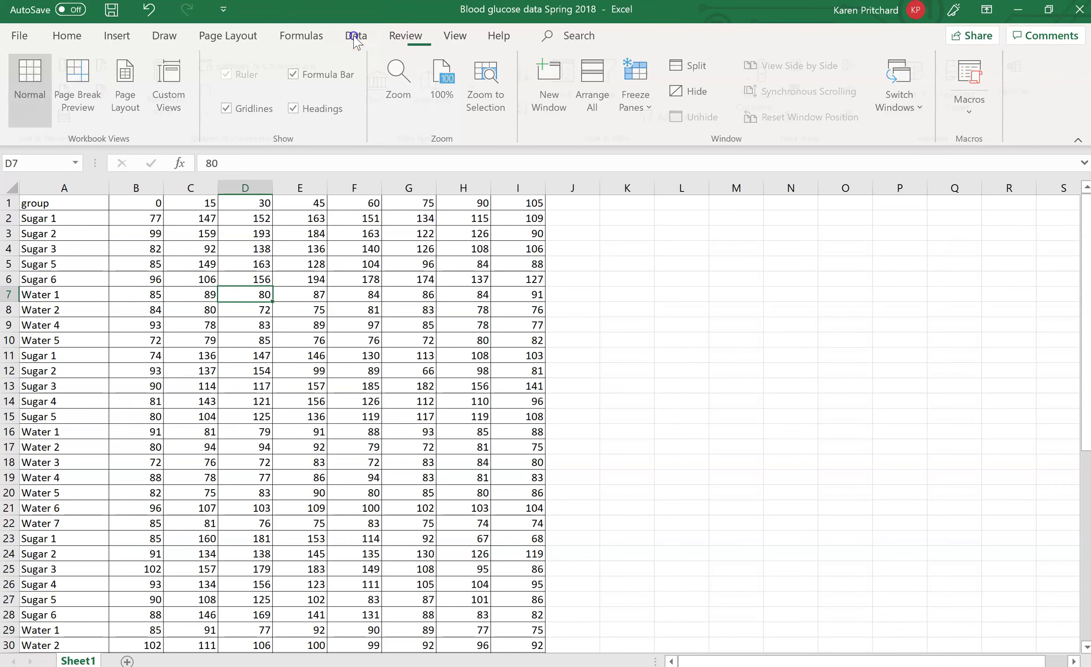
click(581, 92)
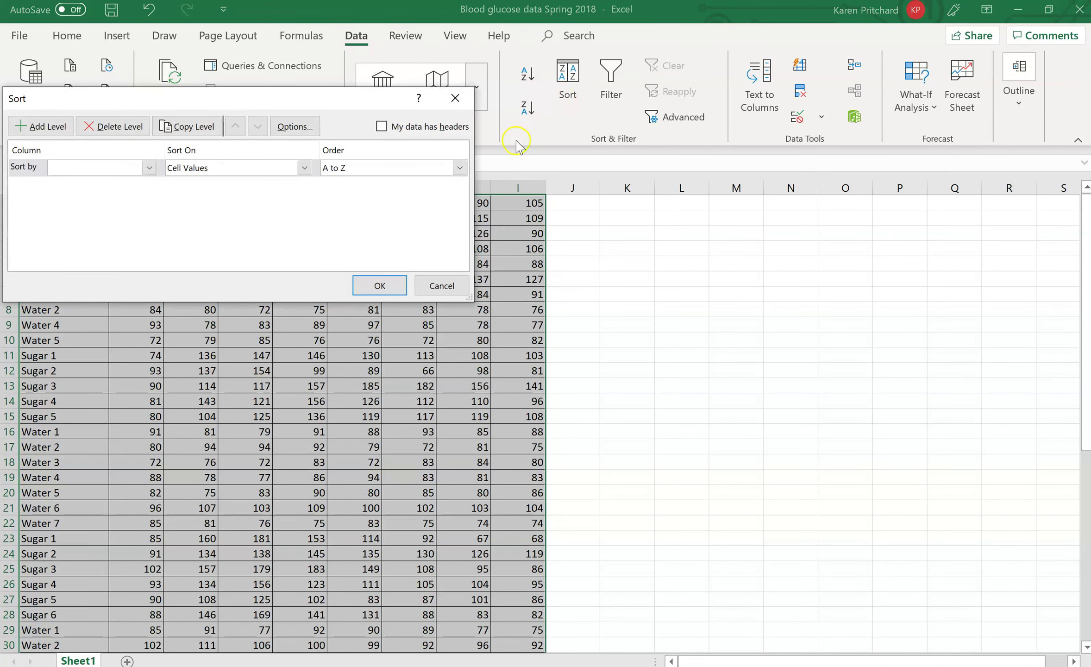
click(382, 129)
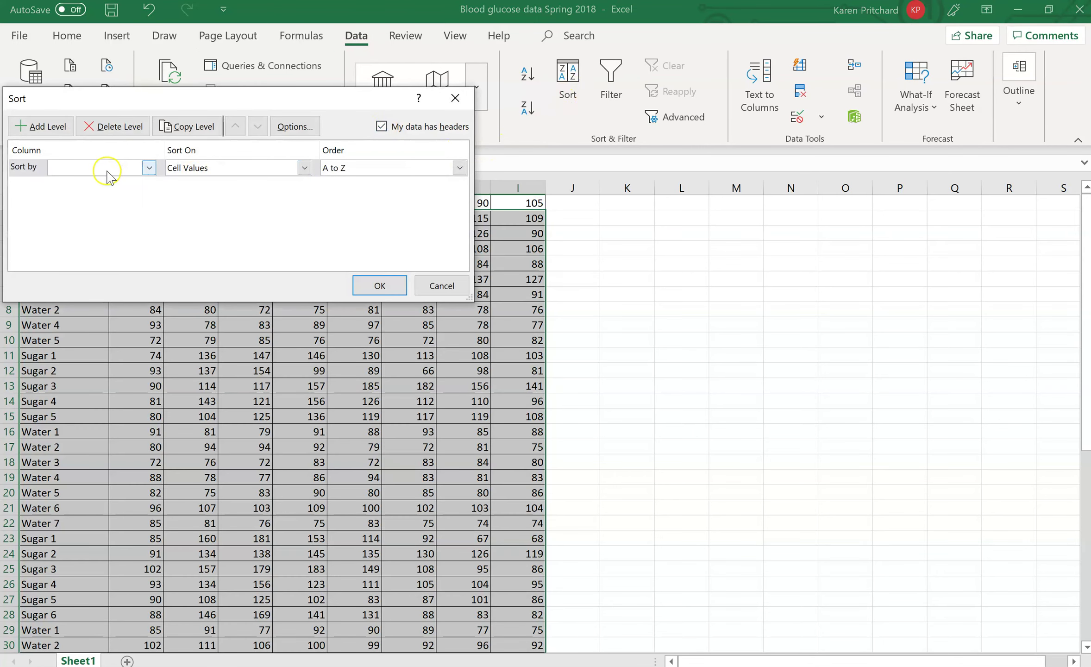
click(149, 166)
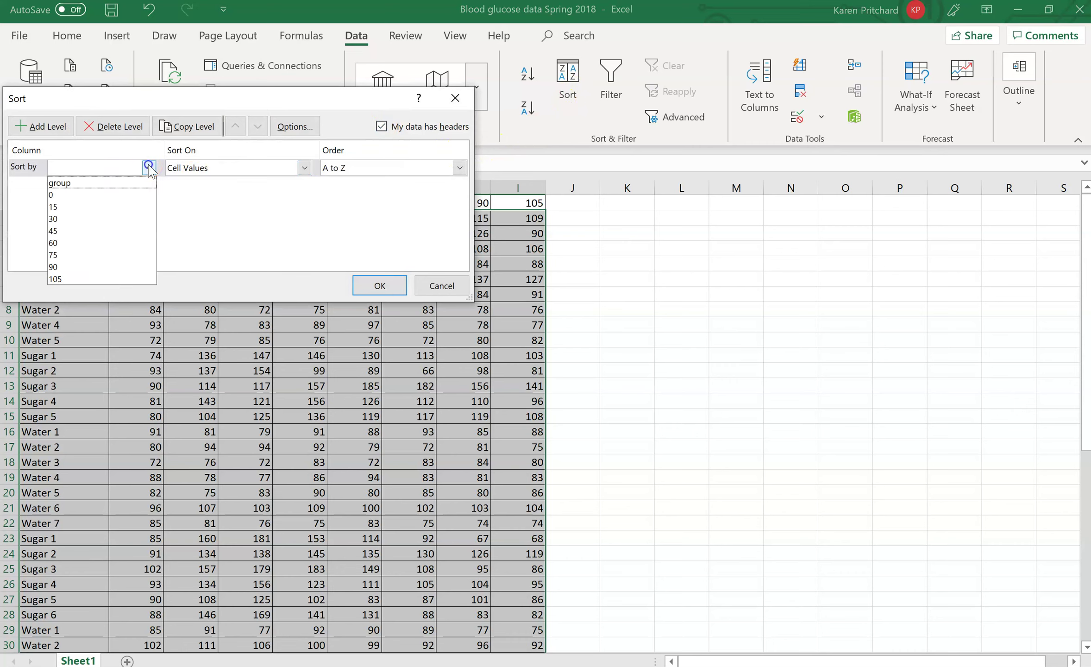
click(88, 183)
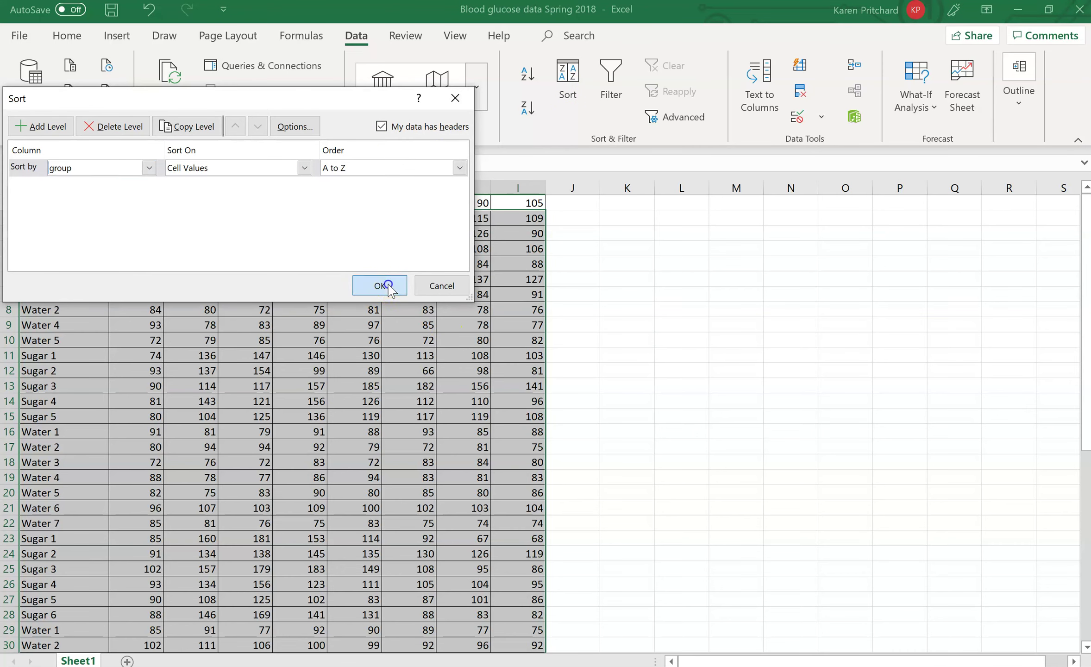
click(379, 286)
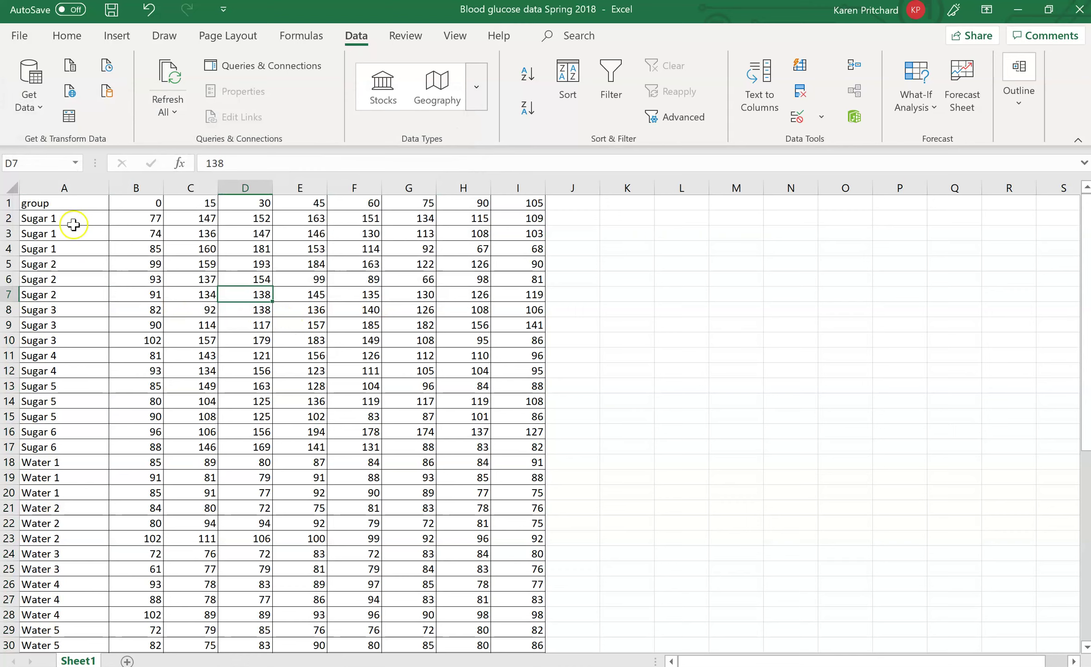
Insert a blank row above the first Water 1 row, at row 18, to separate the sugar and water data.
scroll(45, 470, down, 3)
scroll(44, 469, up, 3)
scroll(80, 319, down, 2)
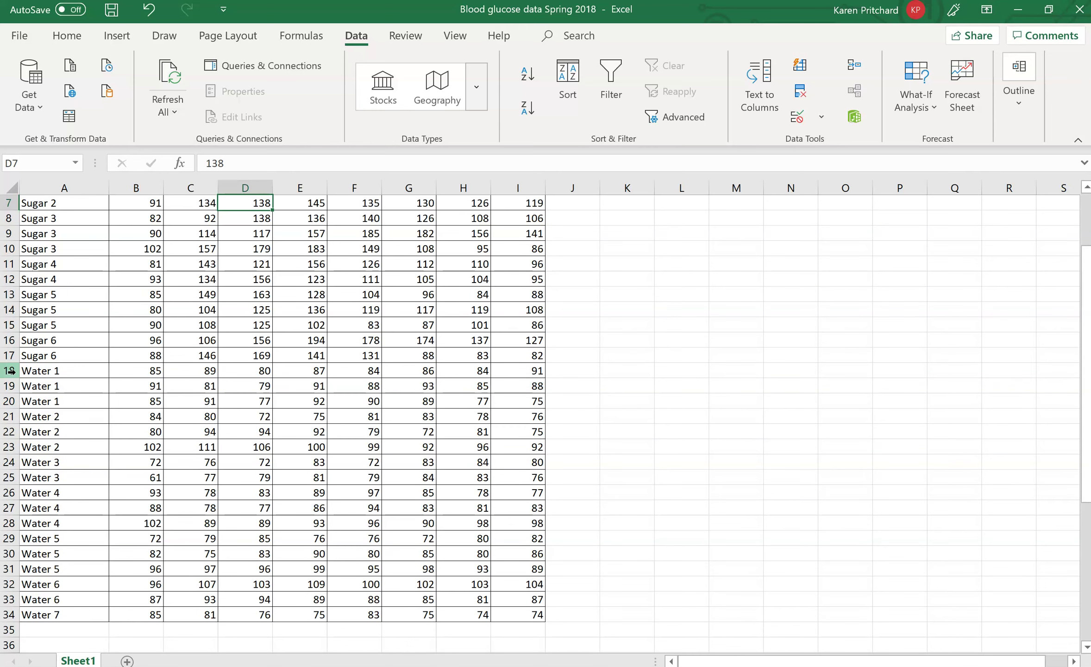
click(11, 371)
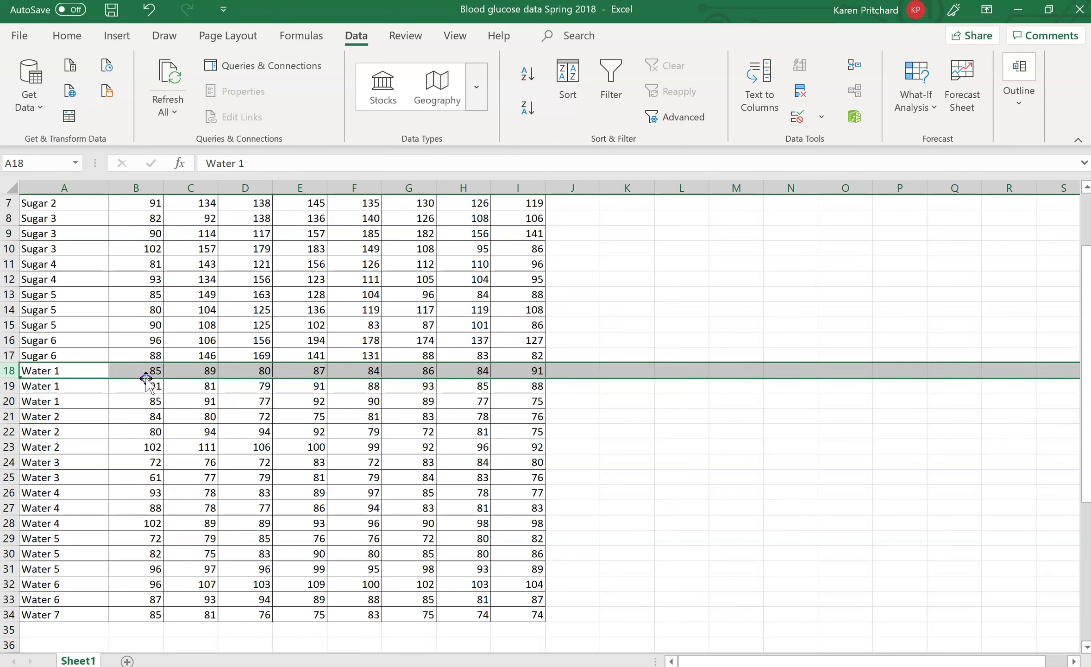
scroll(146, 379, up, 2)
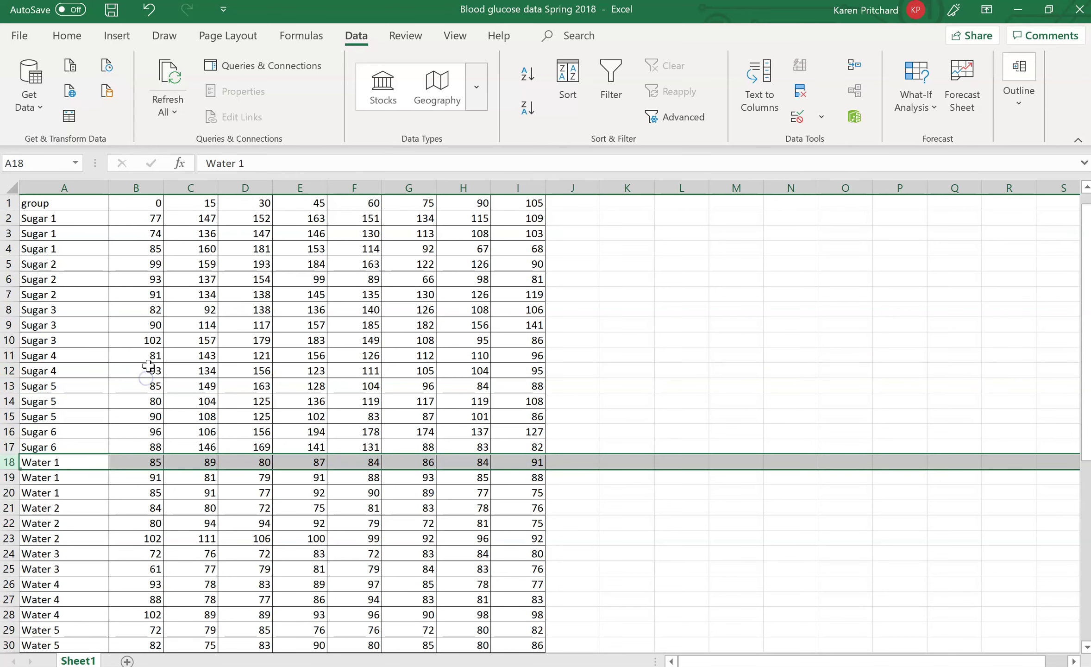
right_click(9, 461)
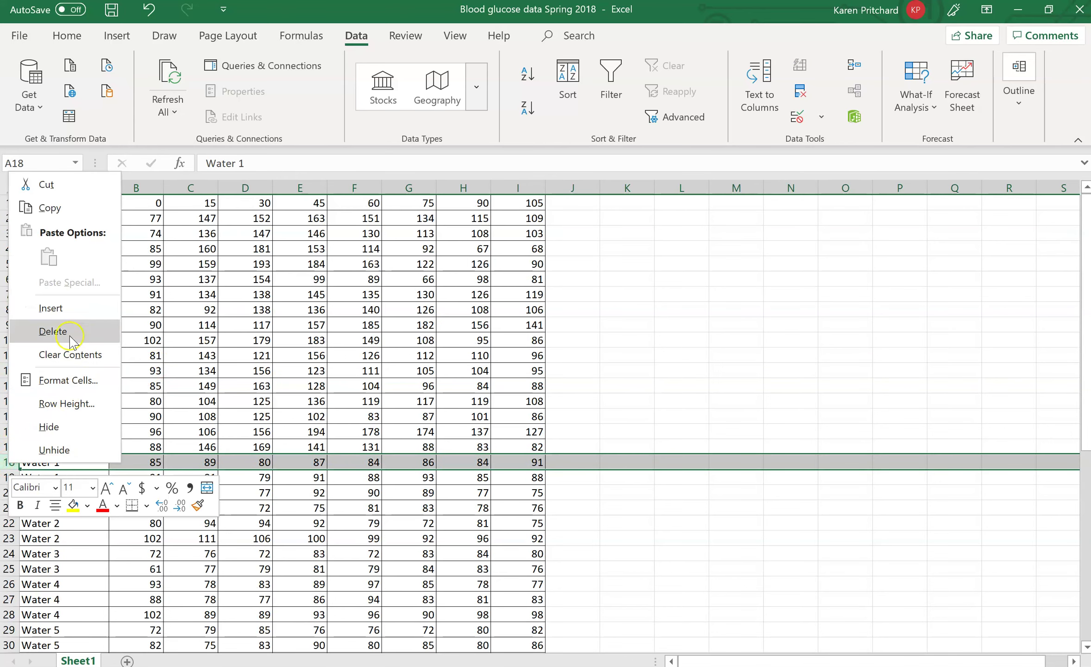
click(67, 306)
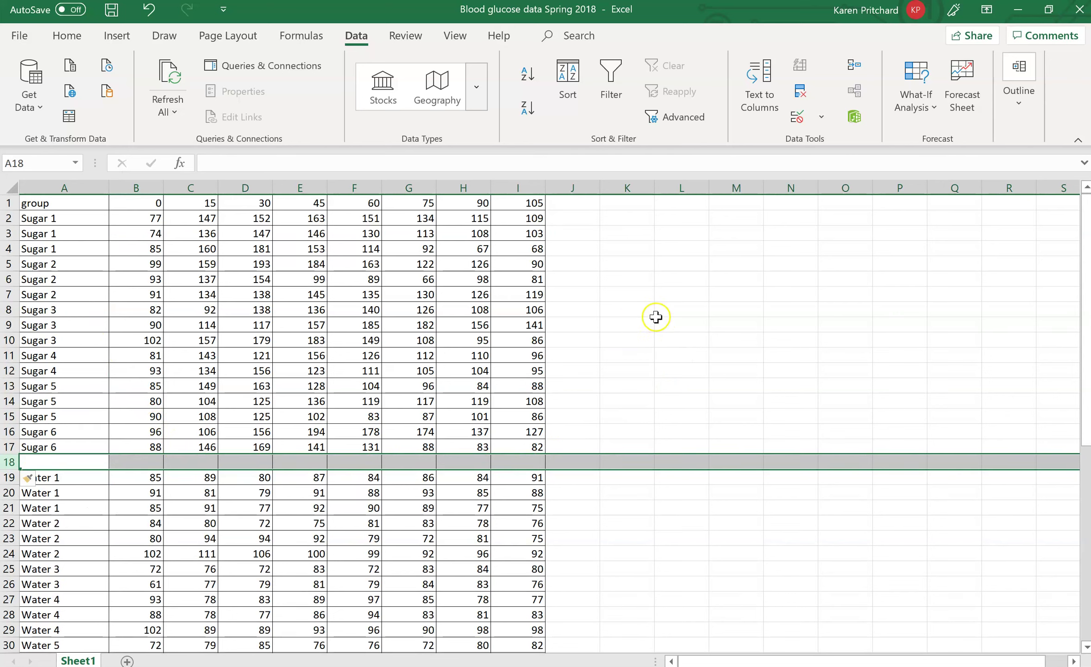
click(621, 319)
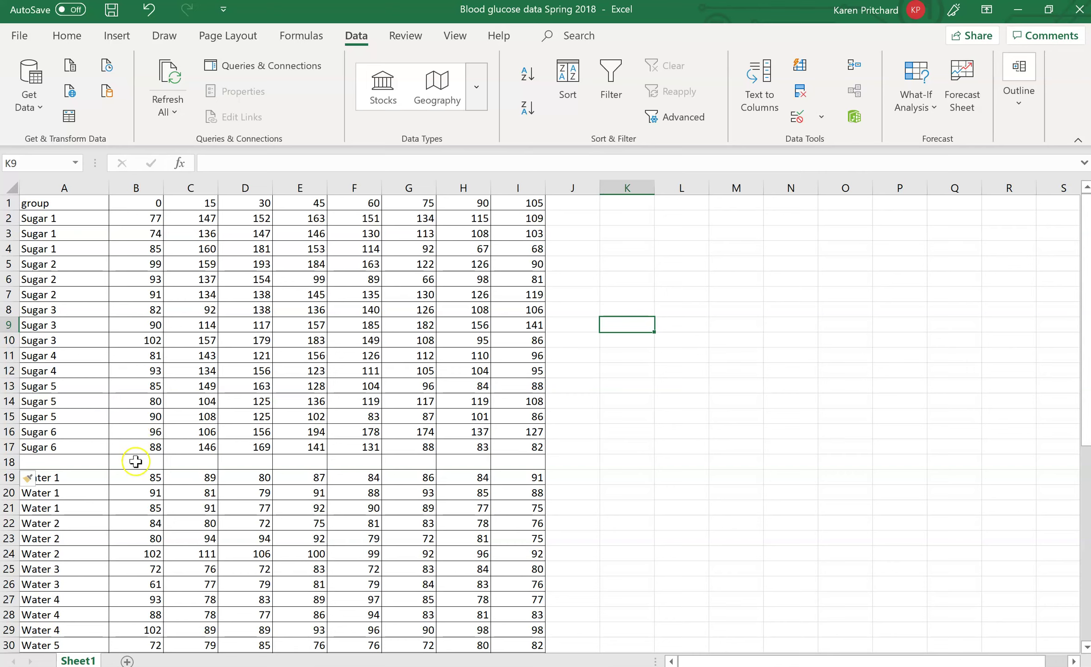
Copy the header row A1:I1 and paste it starting at cell K1.
drag(41, 209, 523, 204)
right_click(524, 205)
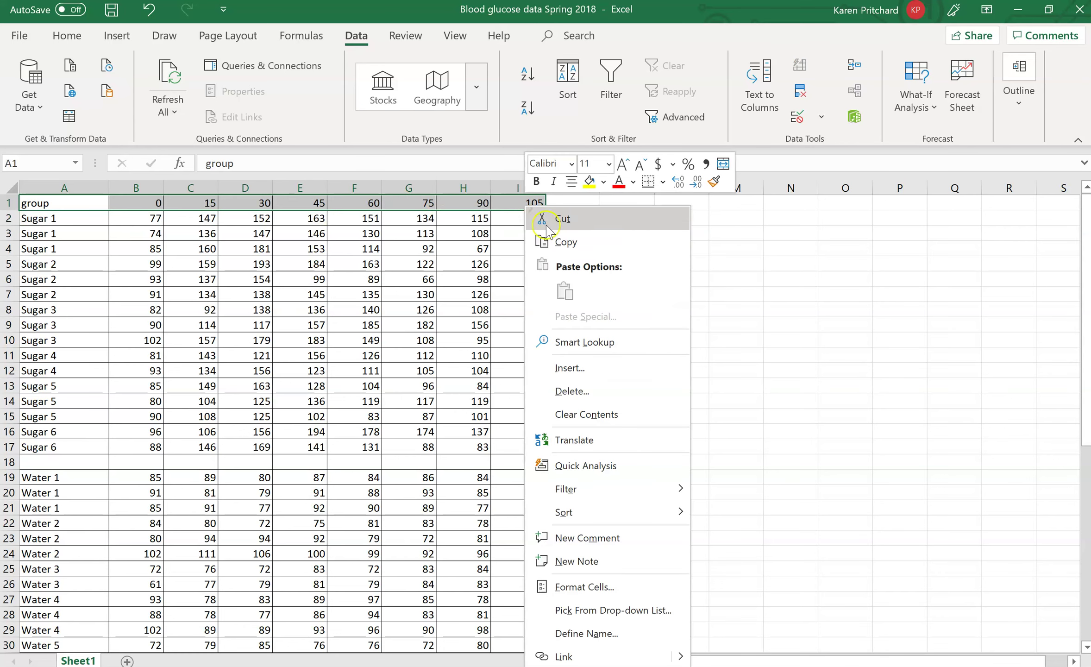
click(555, 242)
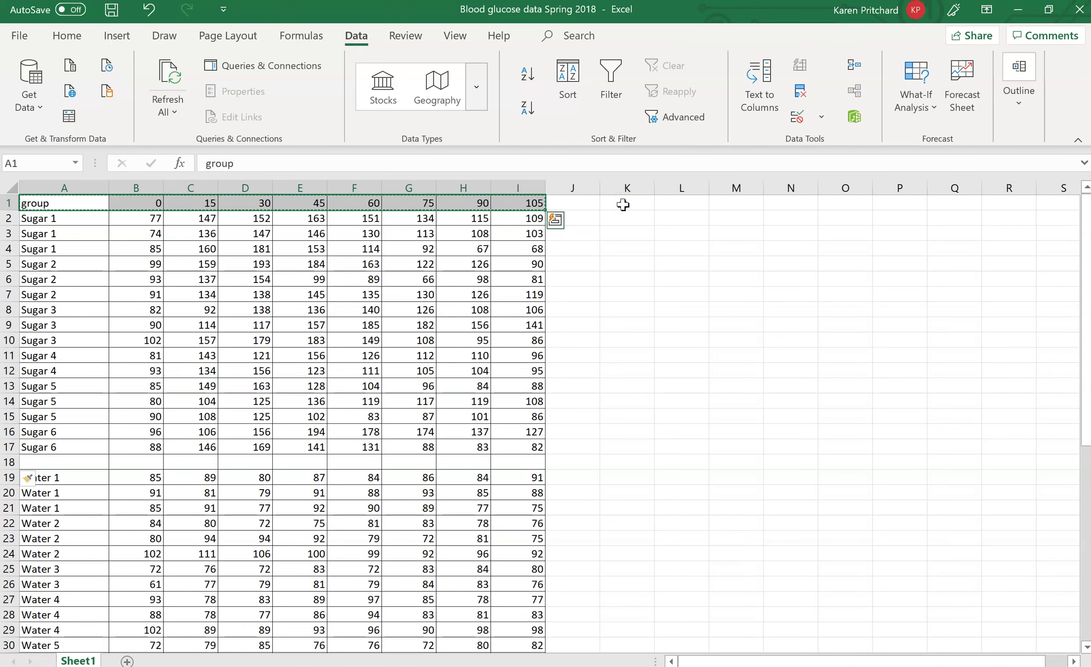
click(627, 204)
right_click(625, 205)
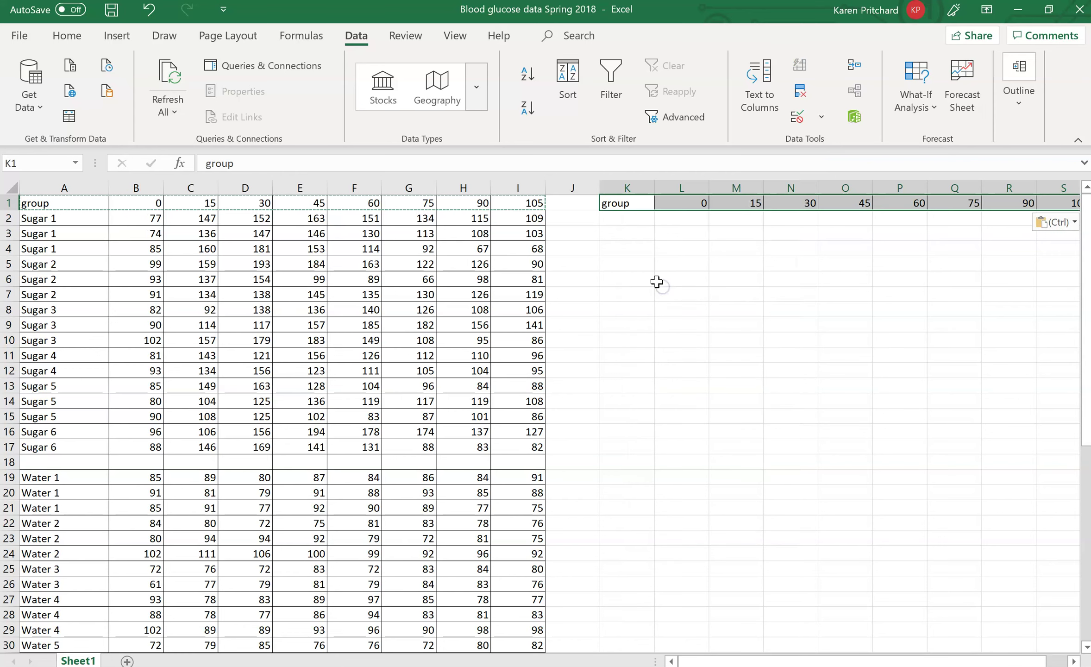
click(686, 307)
Enter the group label 15%sucrose in cell K2 under the copied header.
click(640, 220)
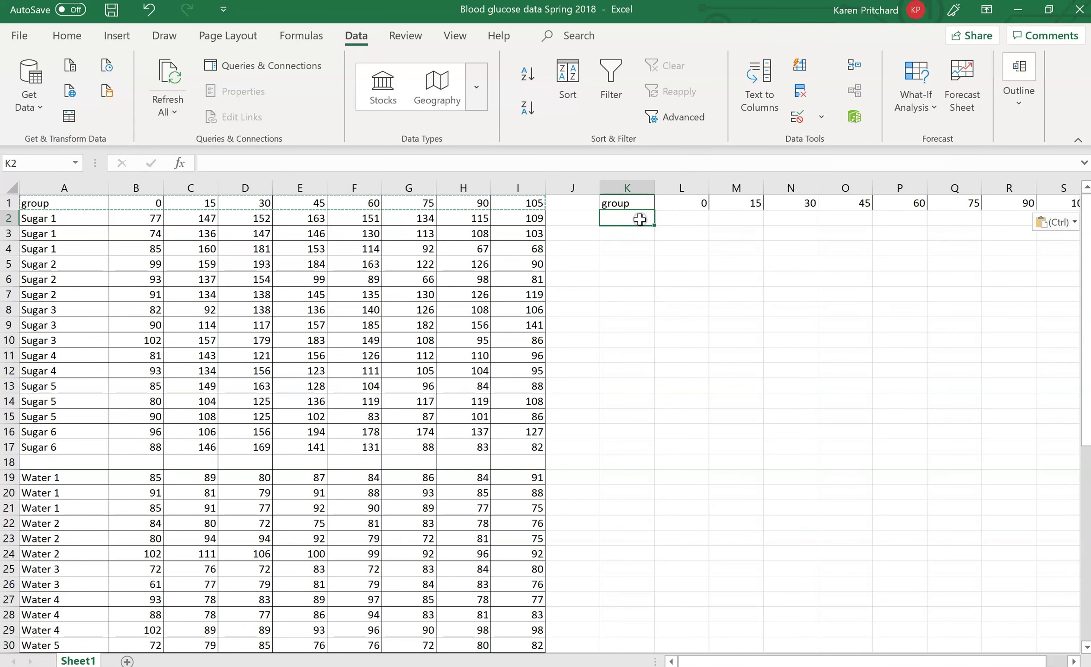
click(618, 221)
text(15%sucrose)
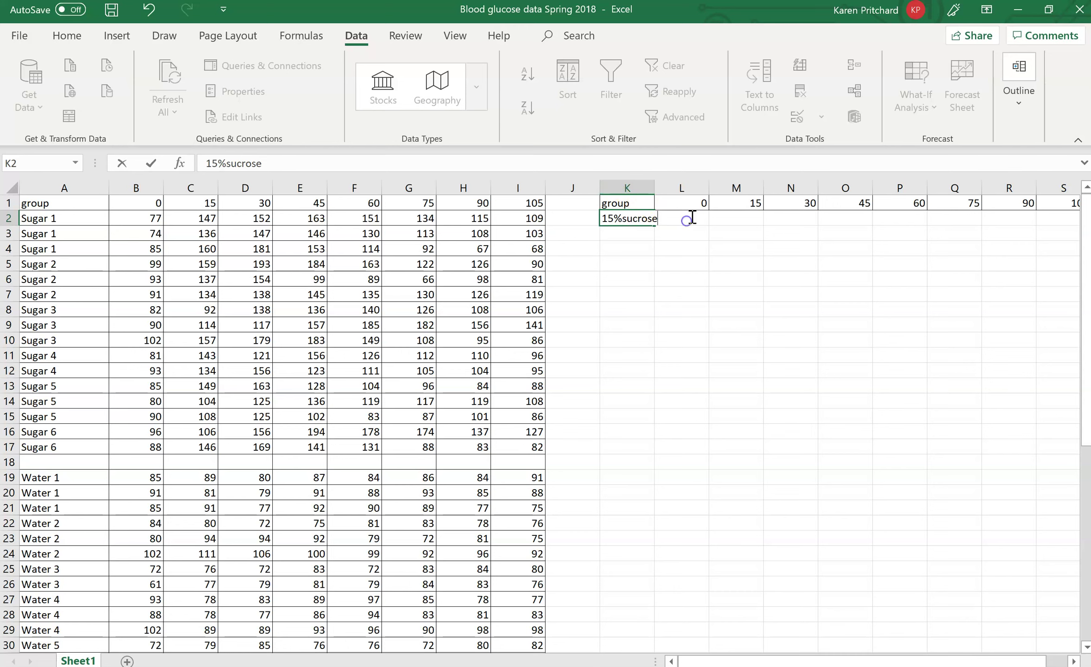
click(687, 248)
Calculate the sugar group's average at time 0 in cell L2 with =AVERAGE(B2:B17).
click(685, 219)
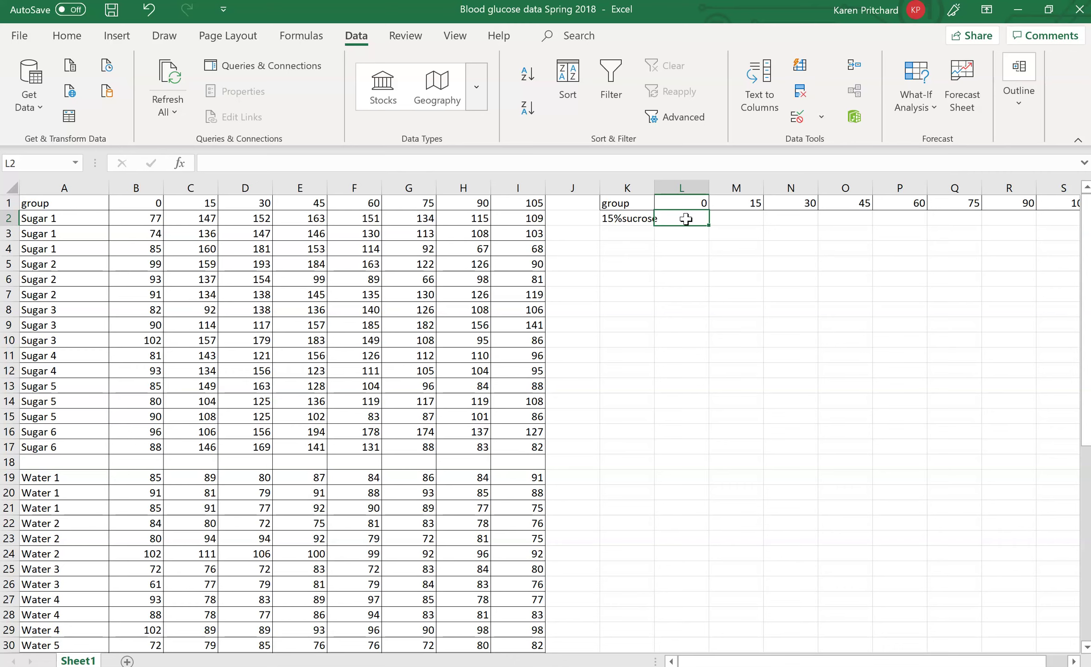
text(=average)
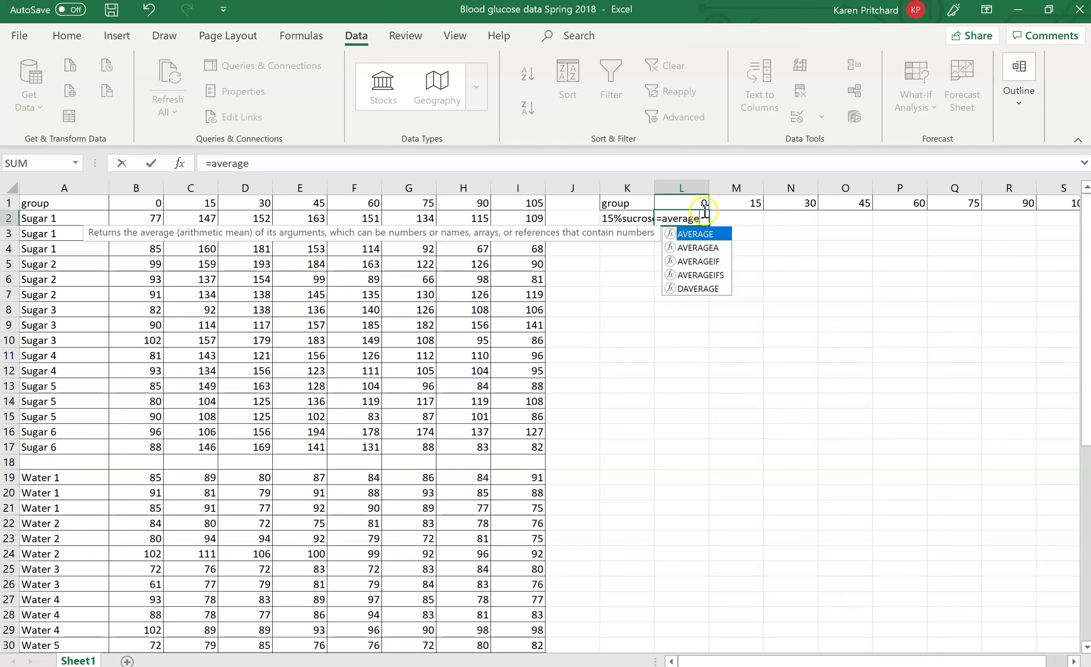
double_click(697, 235)
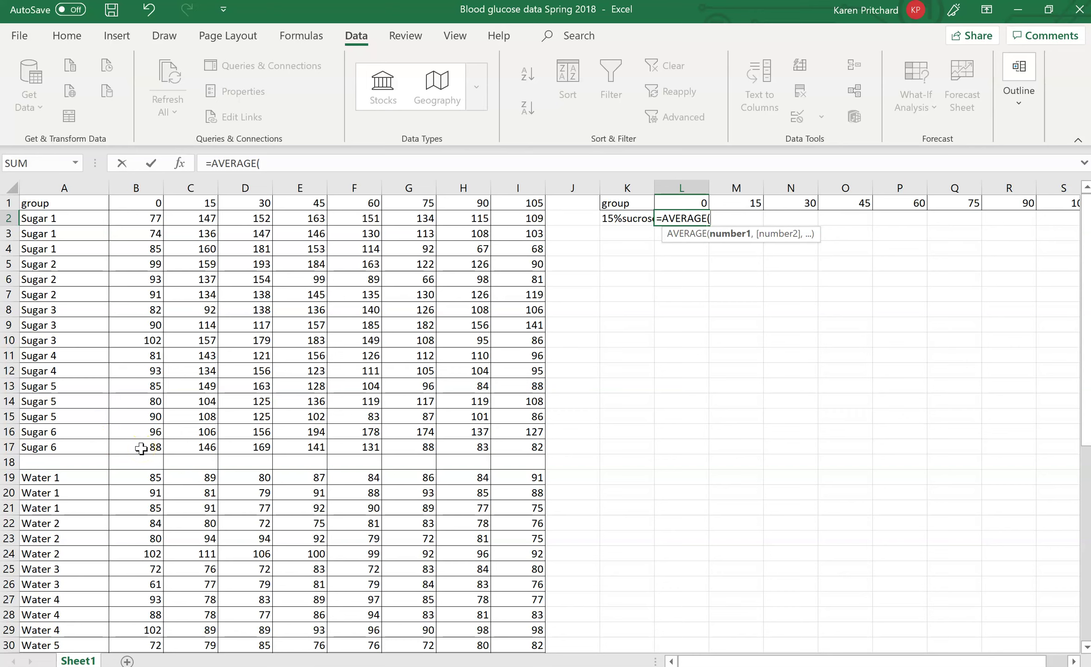
drag(141, 448, 142, 217)
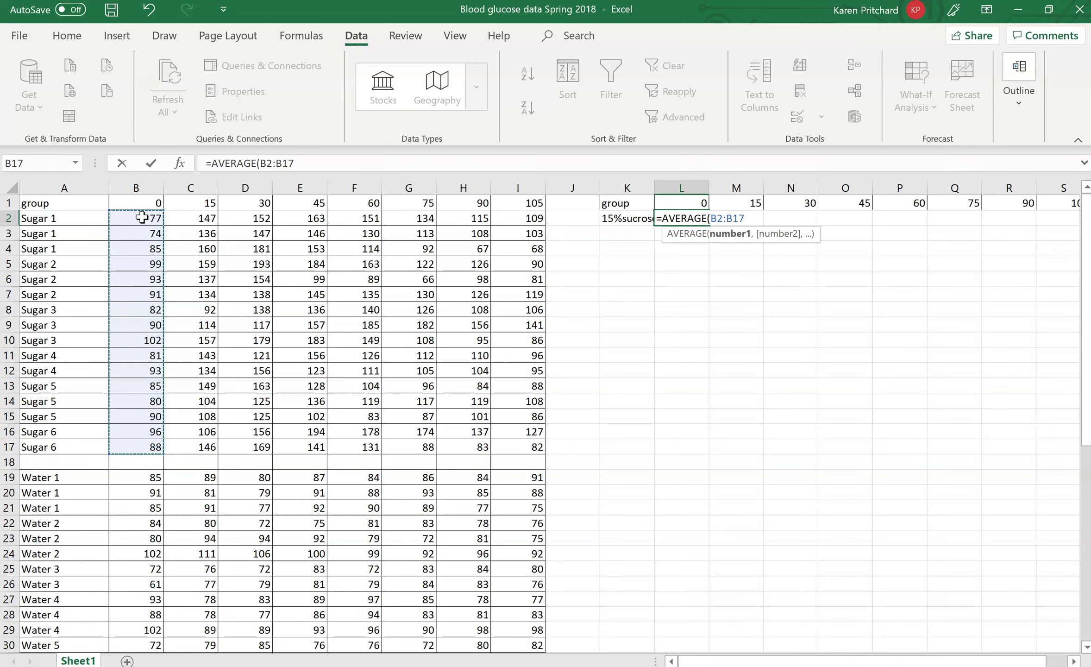
text())
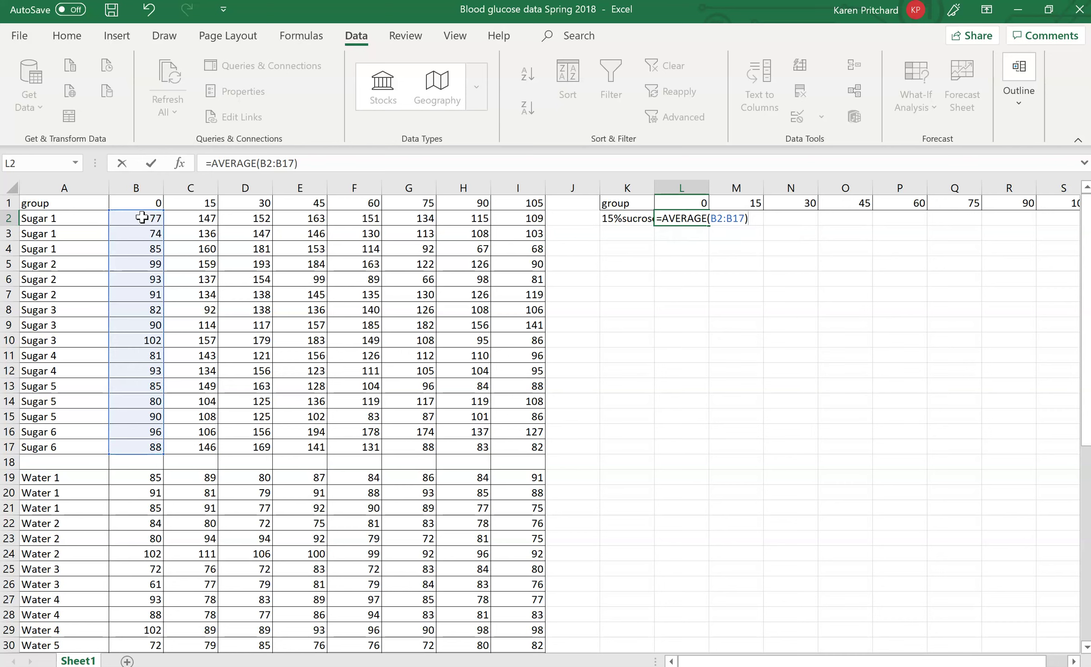
key(Return)
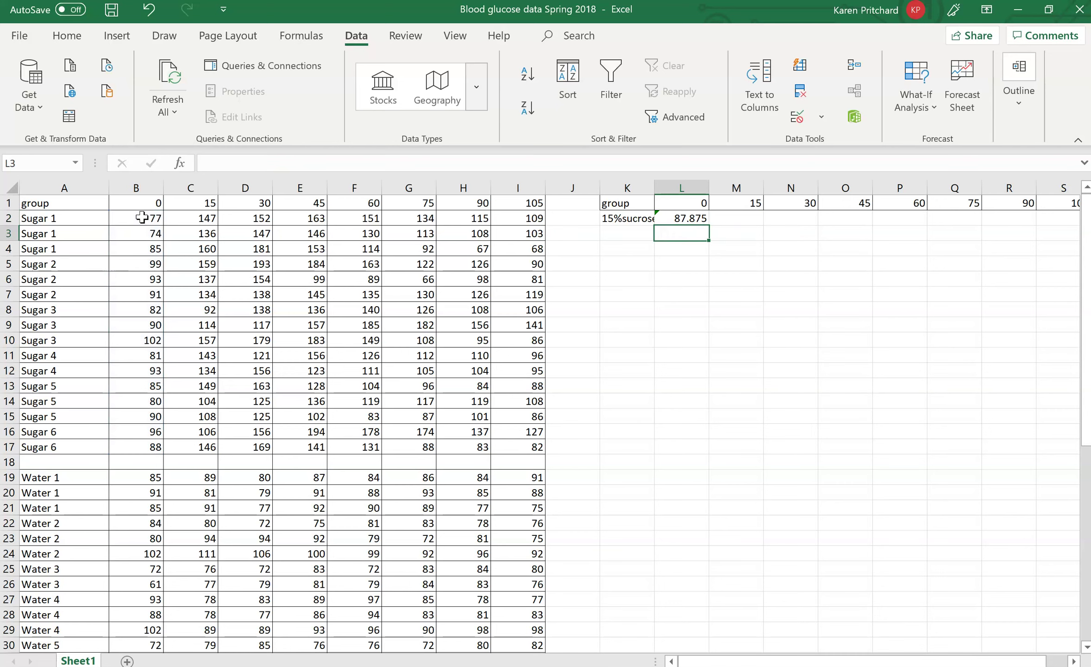
Copy the average formula from L2 into M2, N2 and O2 for the 15, 30 and 45 columns.
click(695, 215)
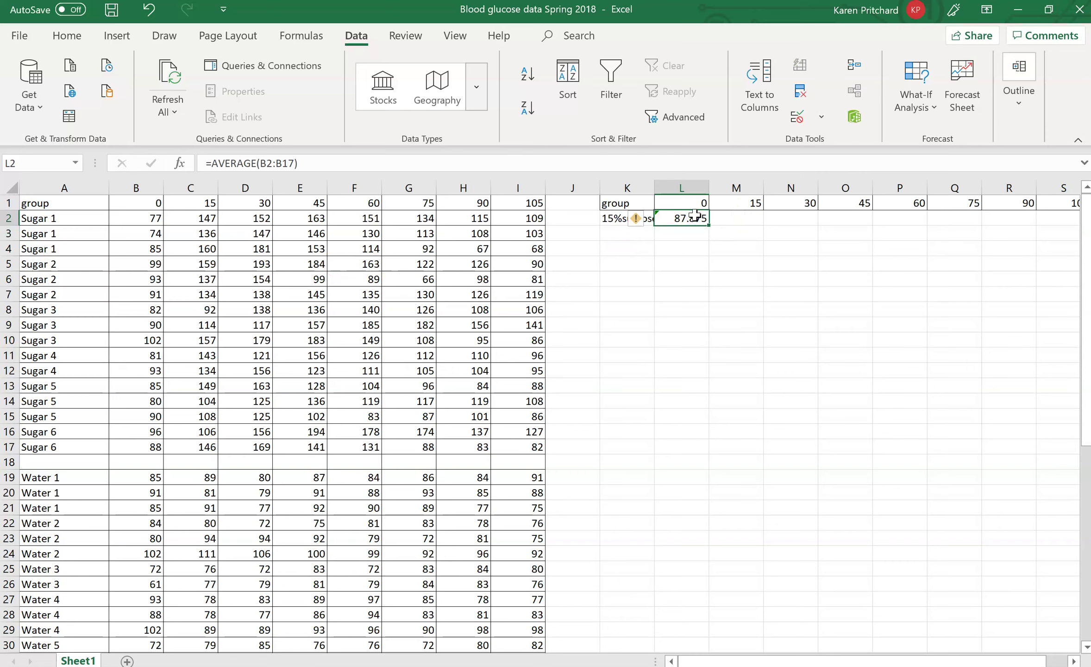
click(690, 219)
click(742, 218)
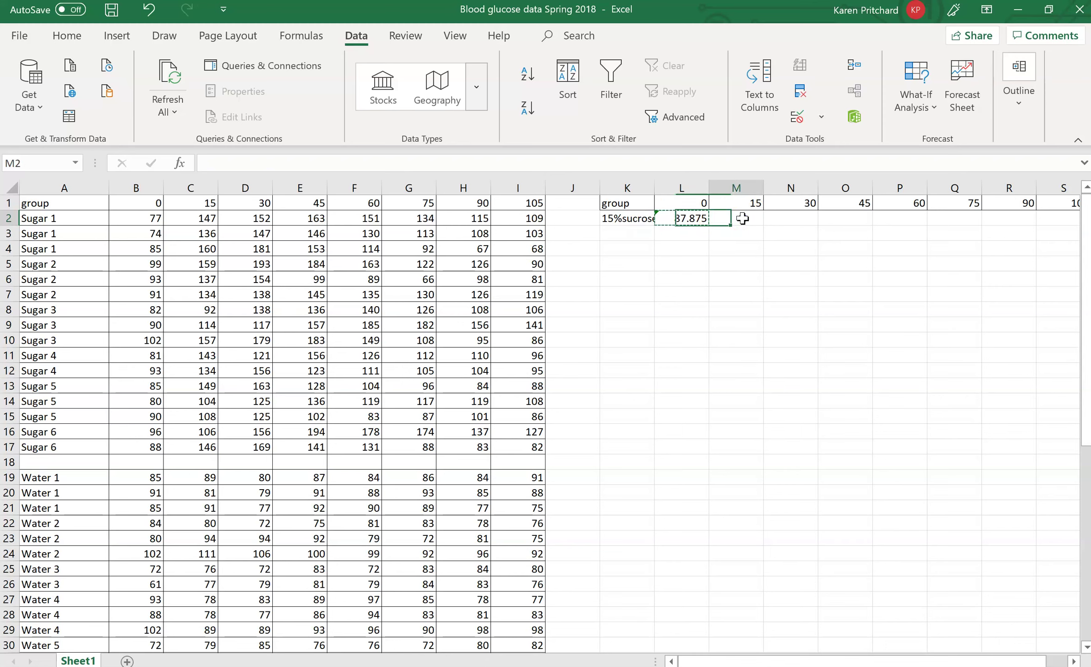
text(=AVERAGE(C2:C17))
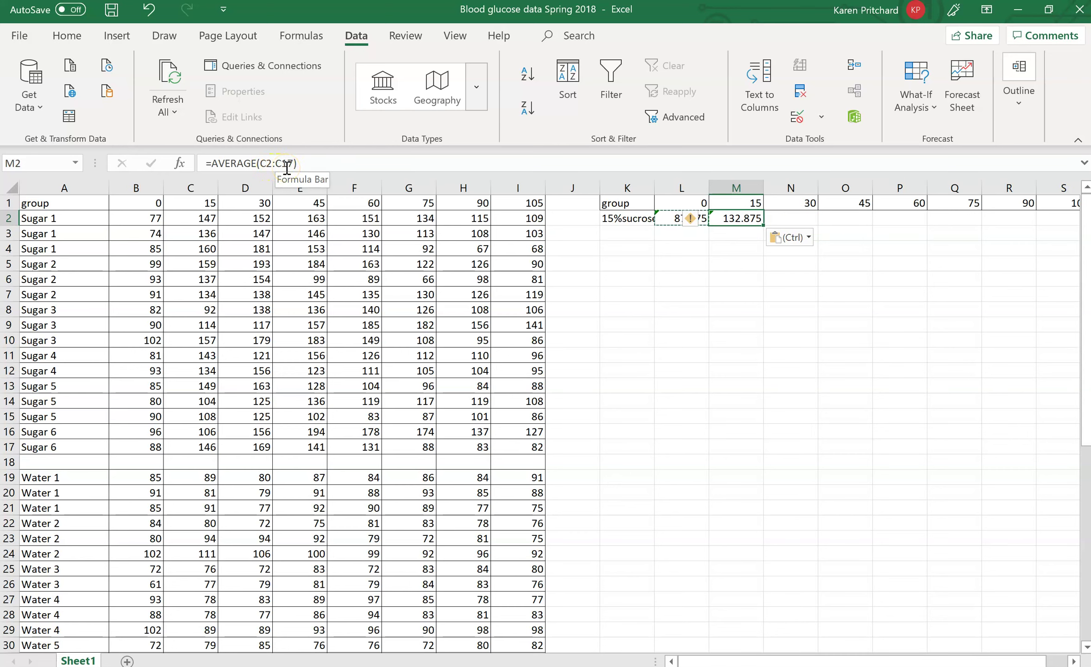
click(791, 219)
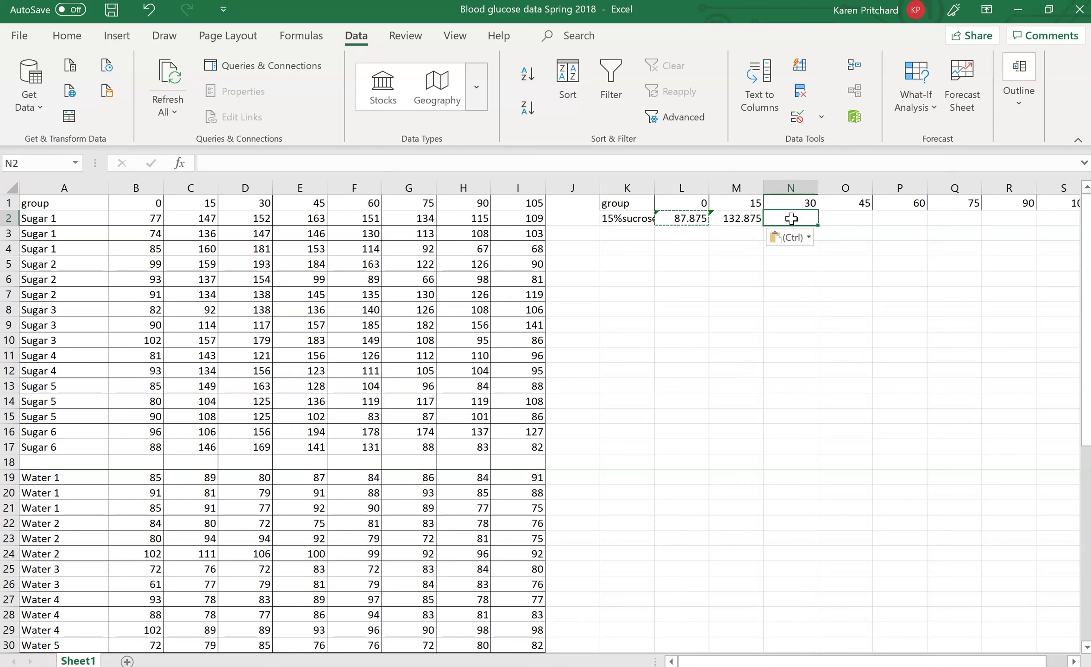
text(=AVERAGE(D2:D17))
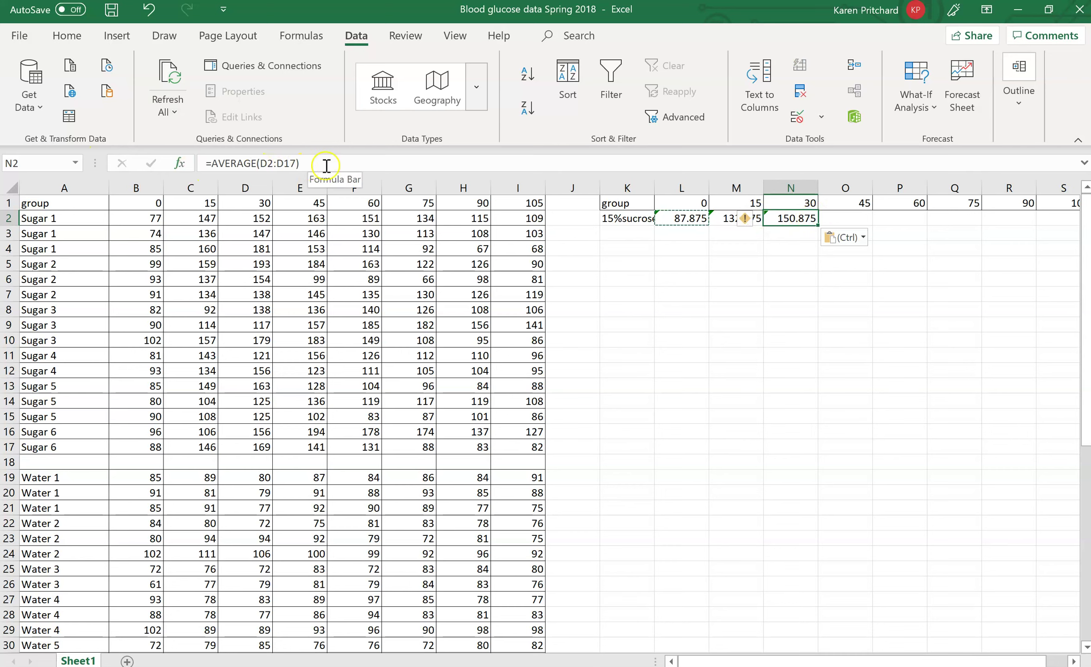
click(849, 219)
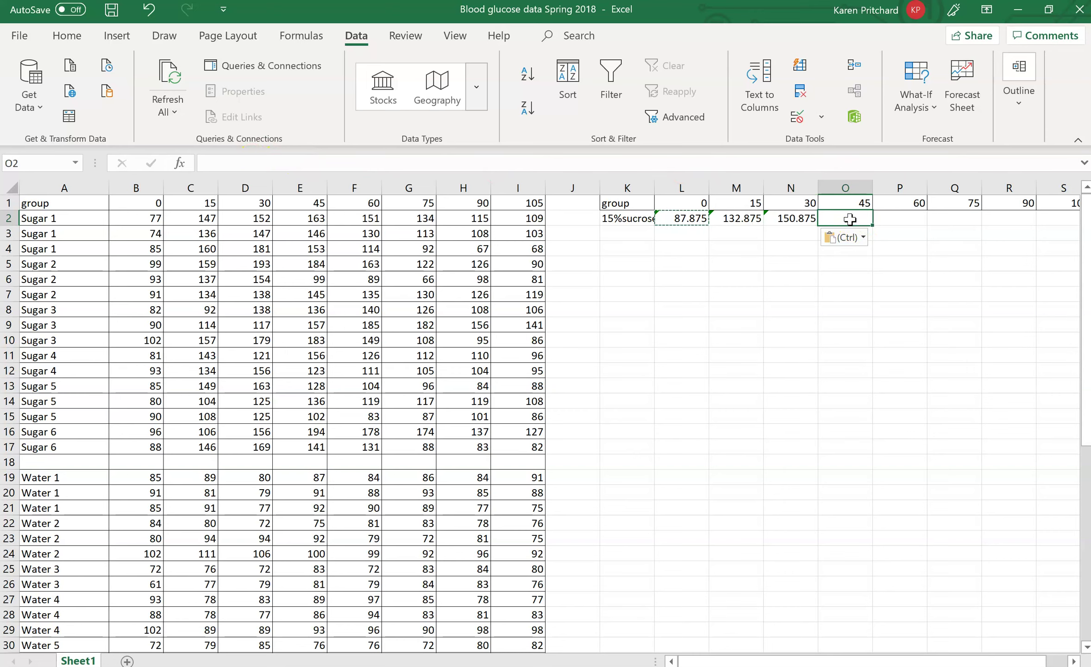
text(=AVERAGE(E2:E17))
Paste the copied sugar average formula into P2, Q2, R2 and S2 for the 60, 75, 90 and 105 columns.
click(899, 221)
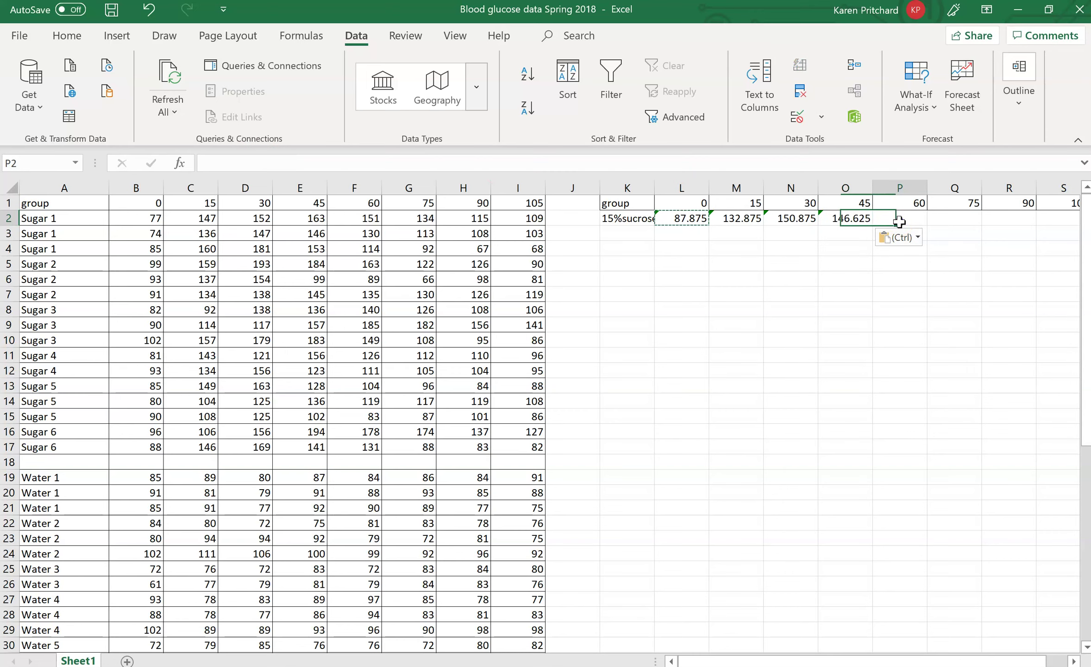
key(ctrl+v)
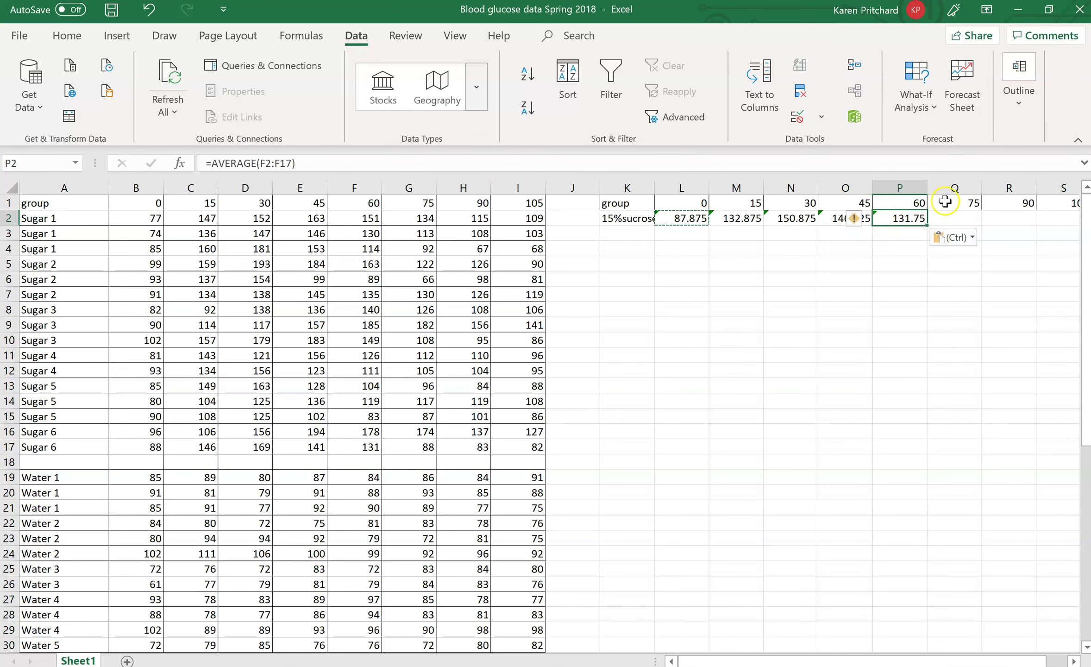
click(949, 218)
key(ctrl+v)
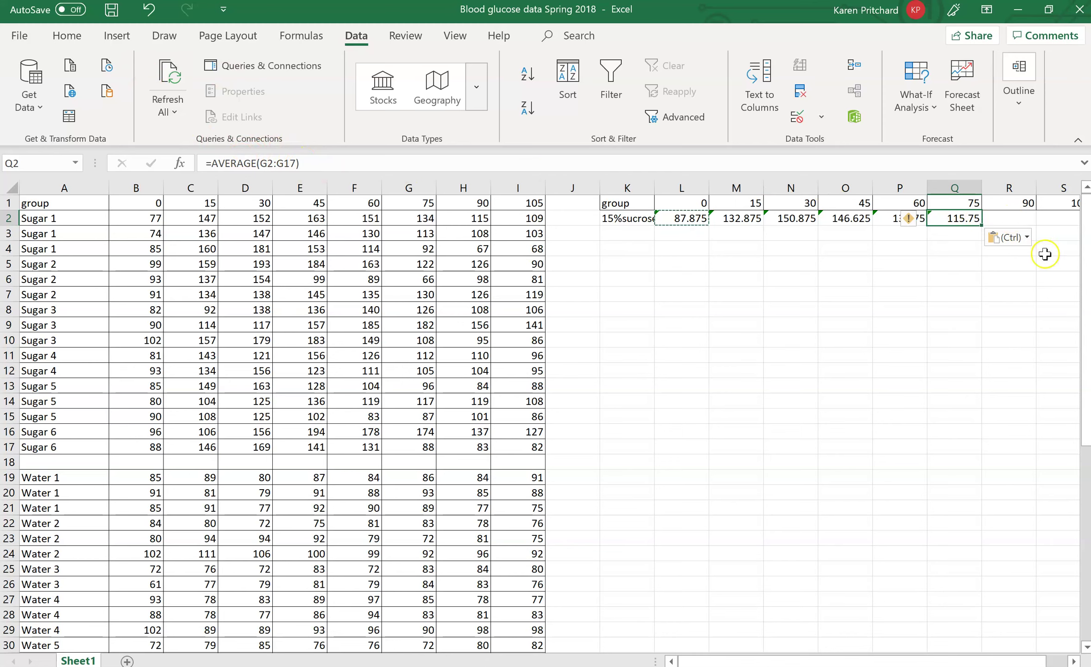
click(1010, 219)
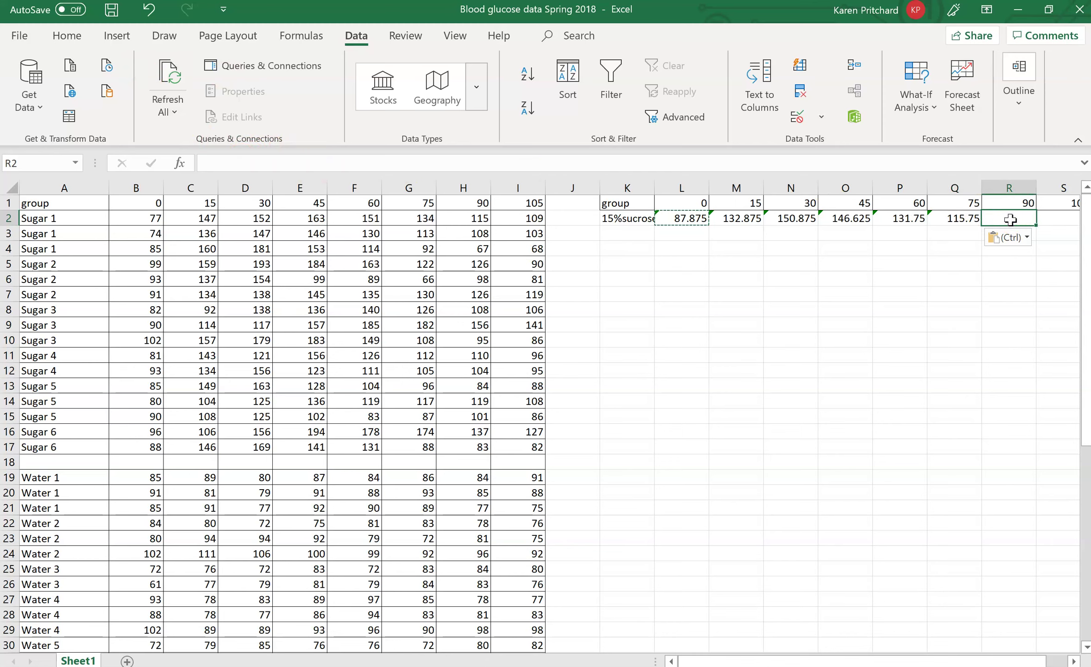
text(=AVERAGE(H2:H17))
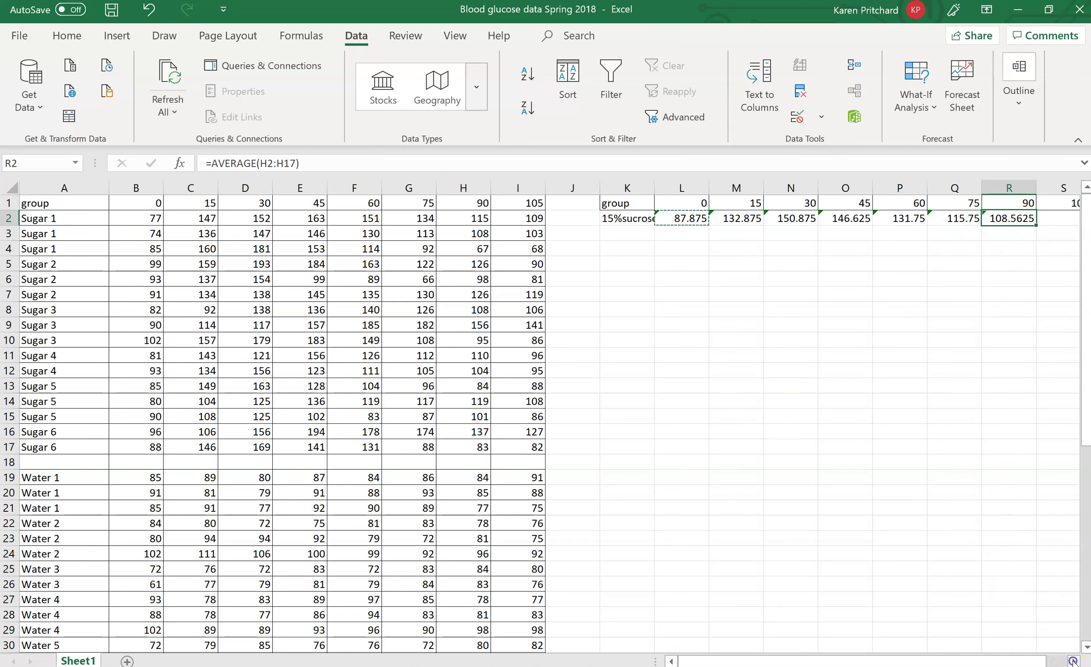
click(1072, 662)
click(962, 218)
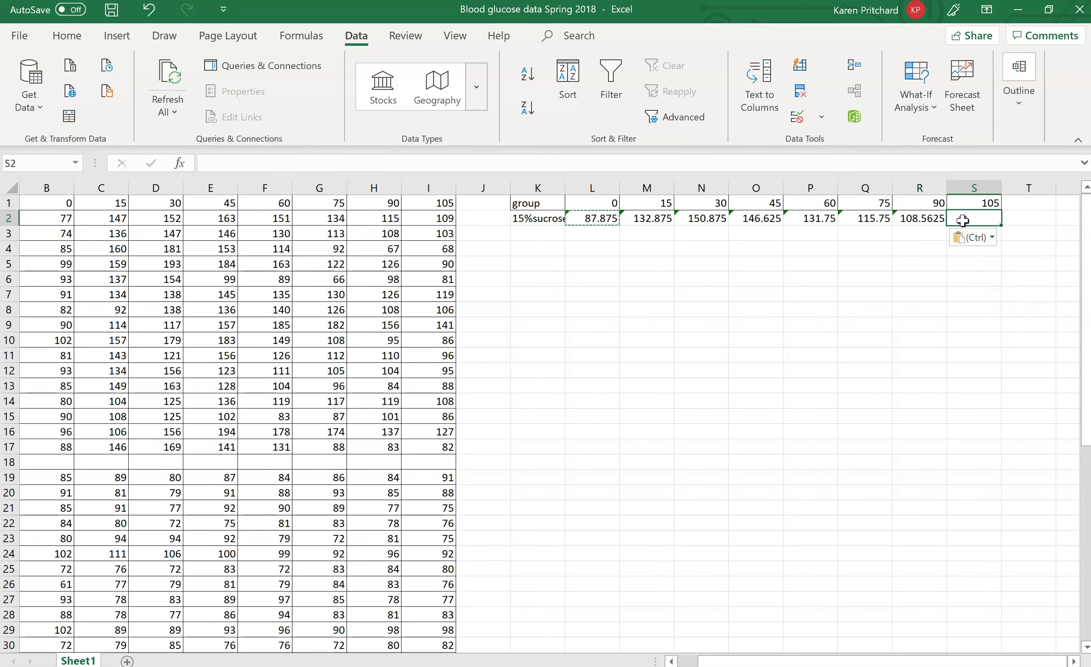
text(=AVERAGE(I2:I17))
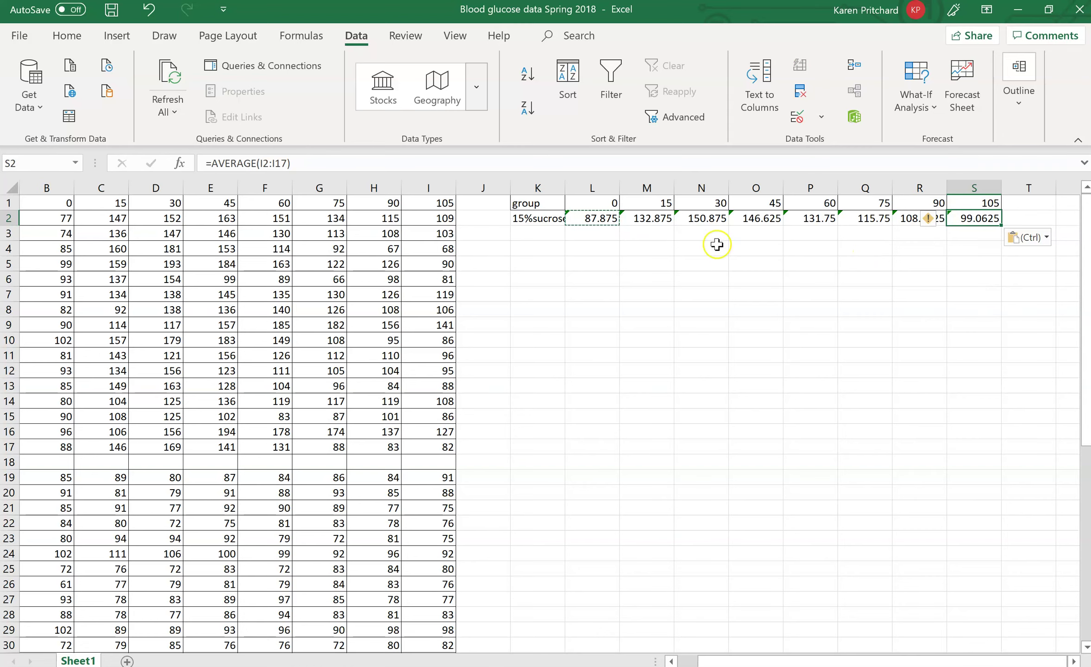
Enter the group label water in cell K3 below the 15%sucrose label.
click(533, 233)
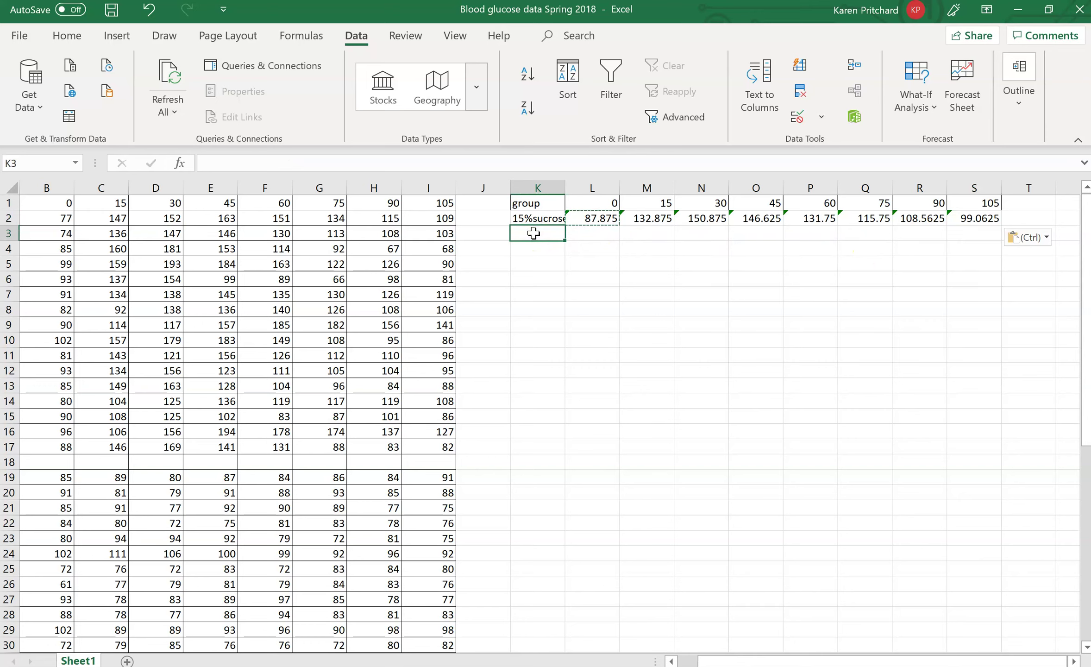
text(water)
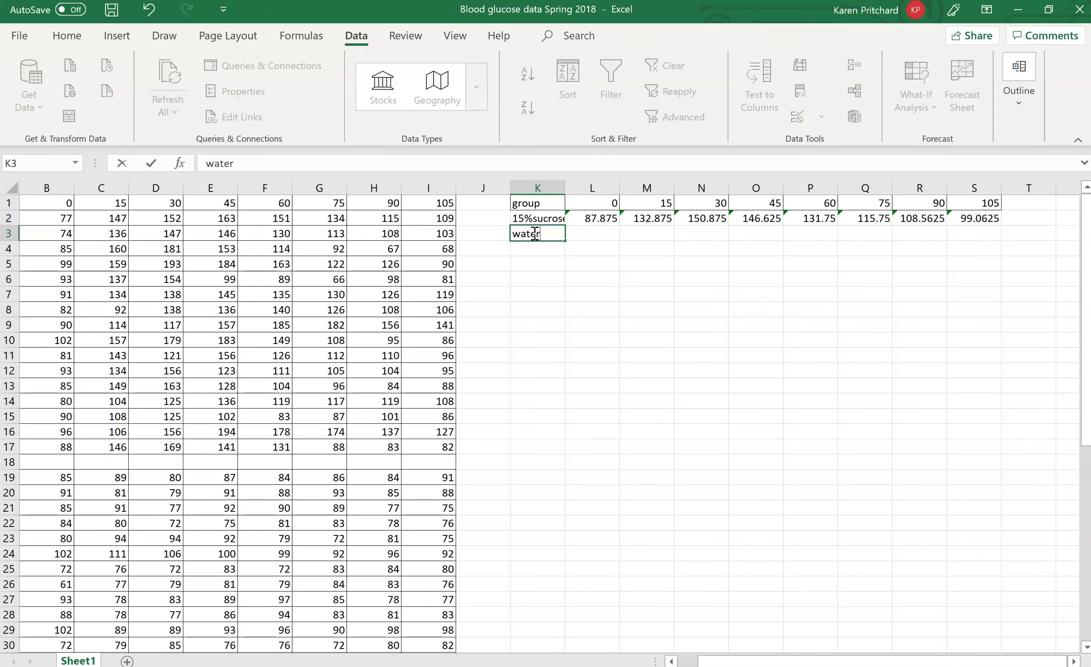
click(587, 234)
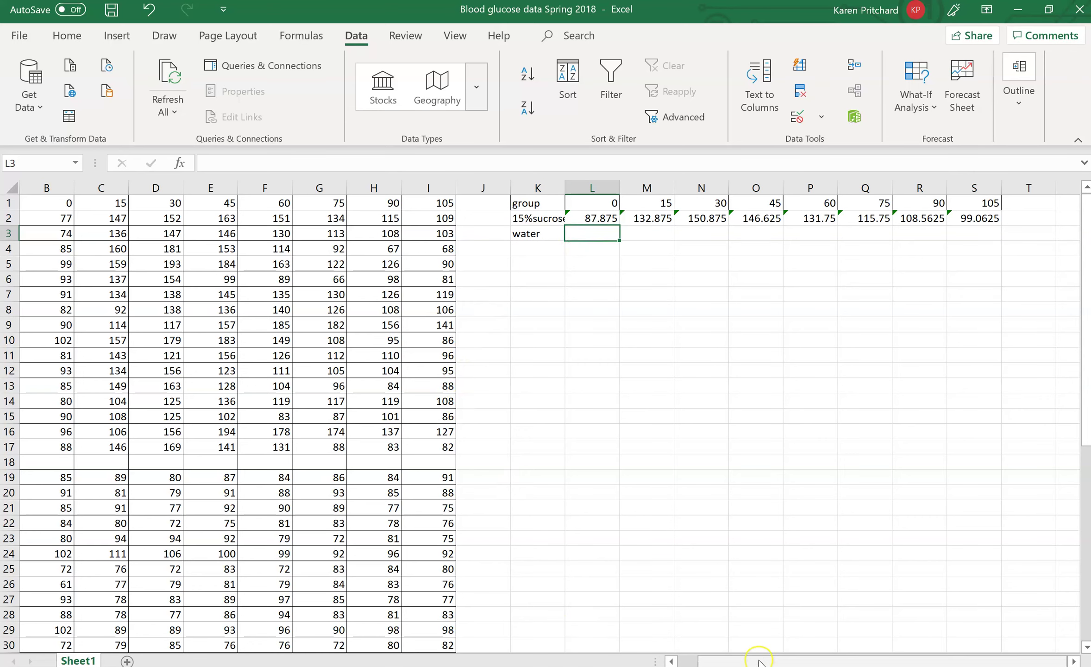
Calculate the water group's average at time 0 in cell L3 with =AVERAGE(B19:B35).
drag(759, 660, 723, 660)
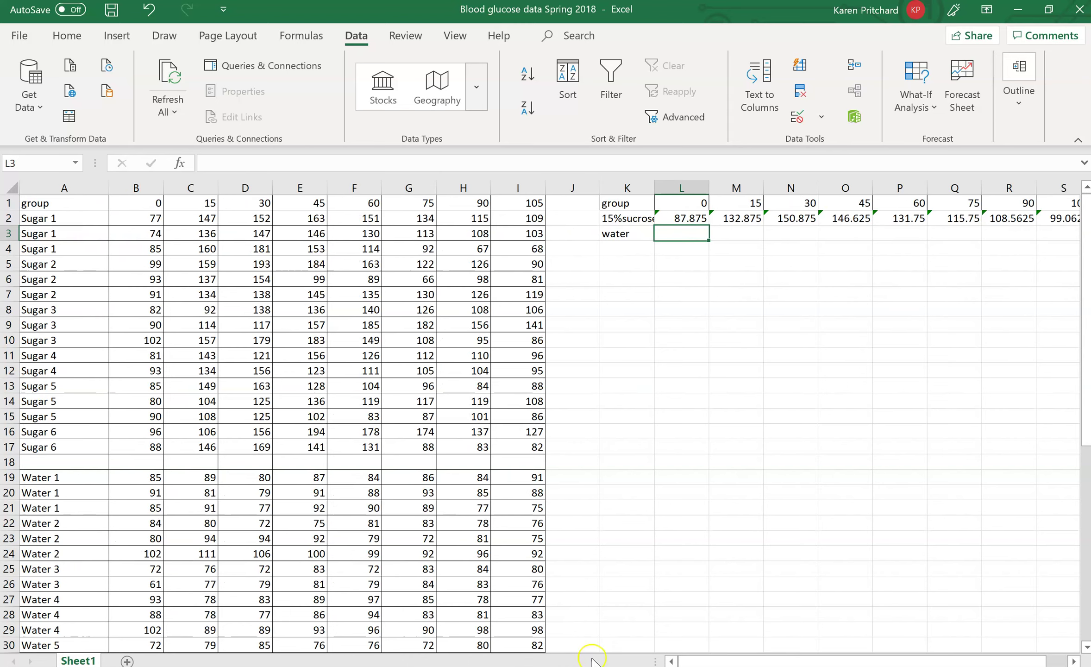
scroll(145, 326, down, 3)
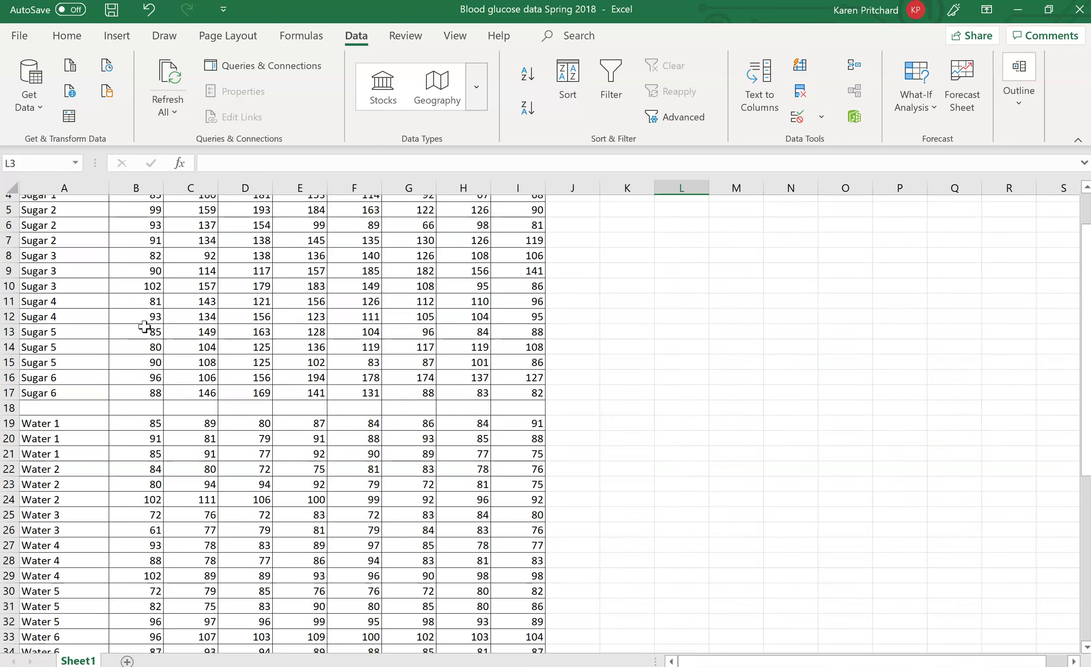
scroll(145, 326, up, 3)
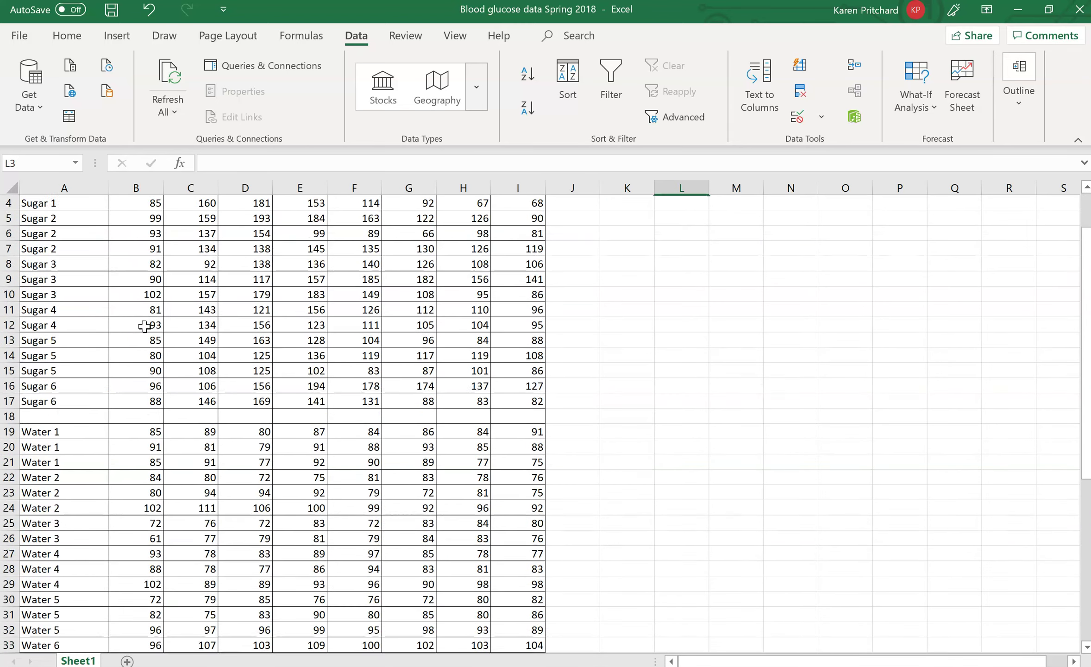
click(680, 234)
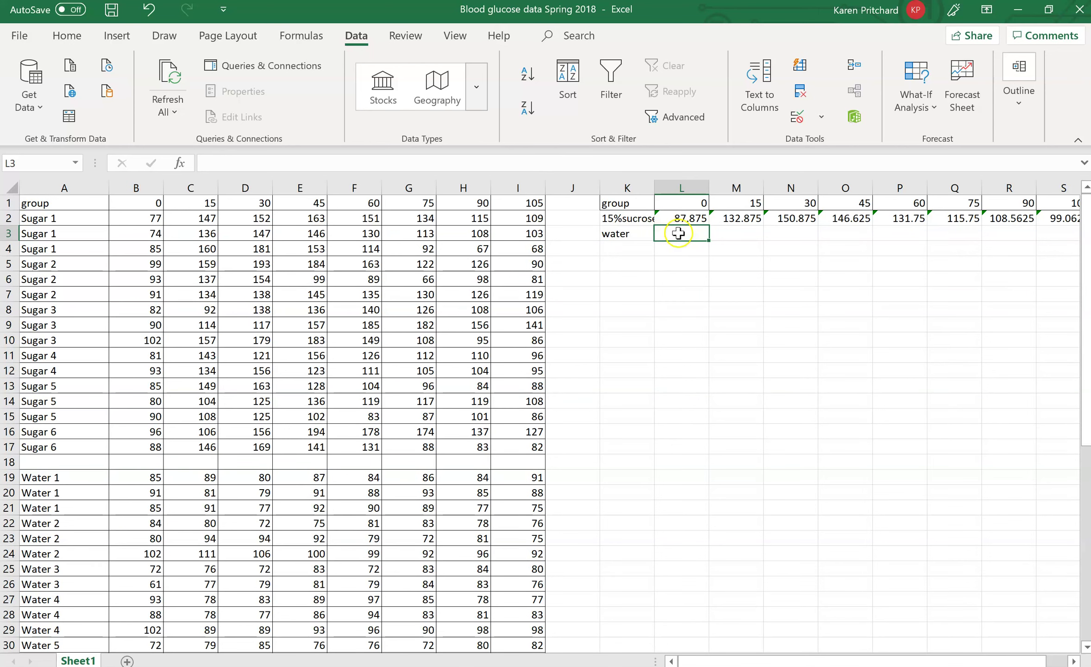
text(=)
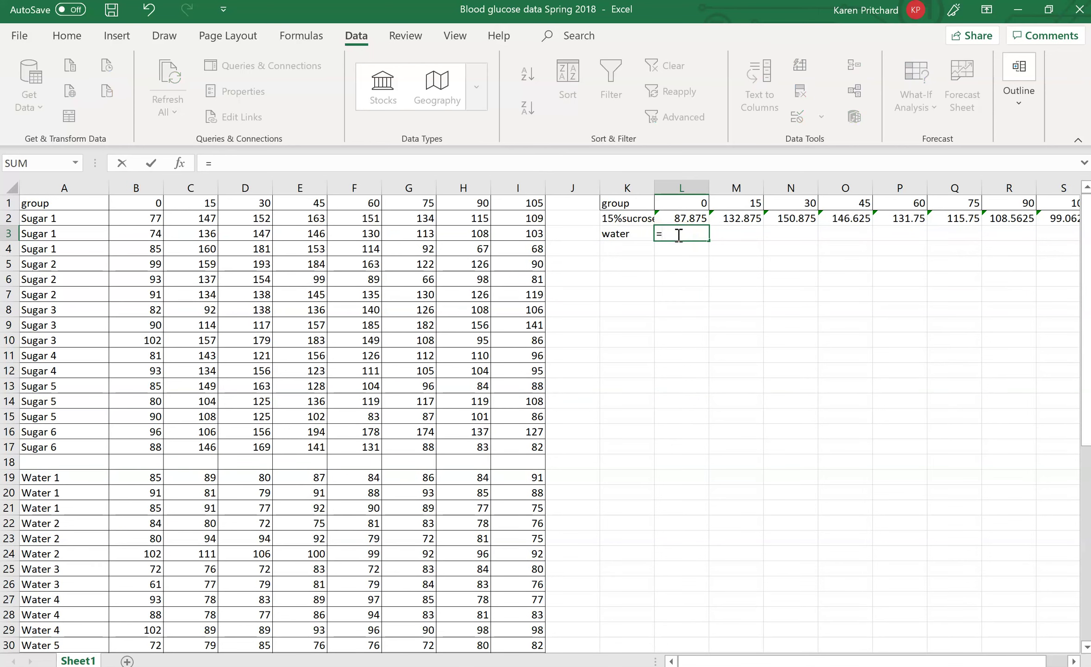
text(avera)
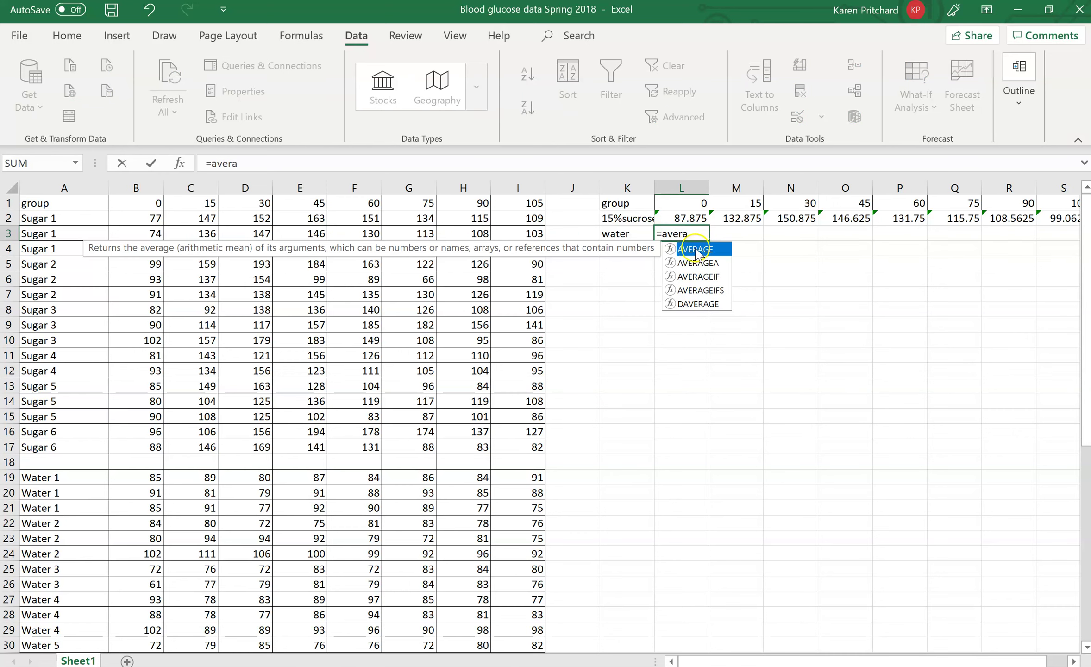
double_click(694, 250)
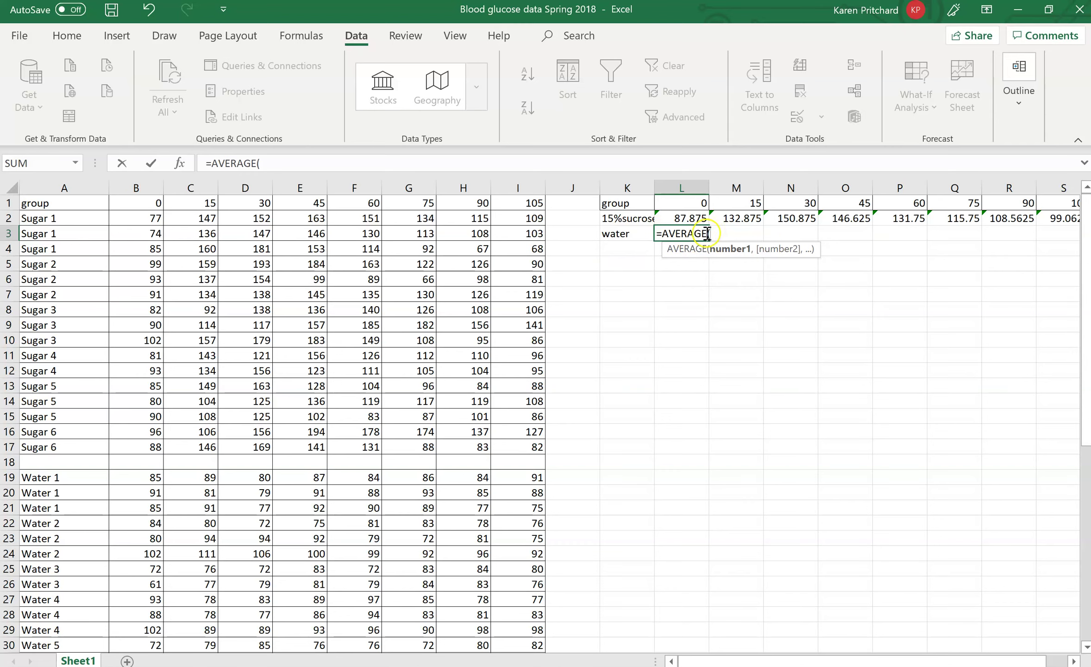
scroll(157, 488, down, 4)
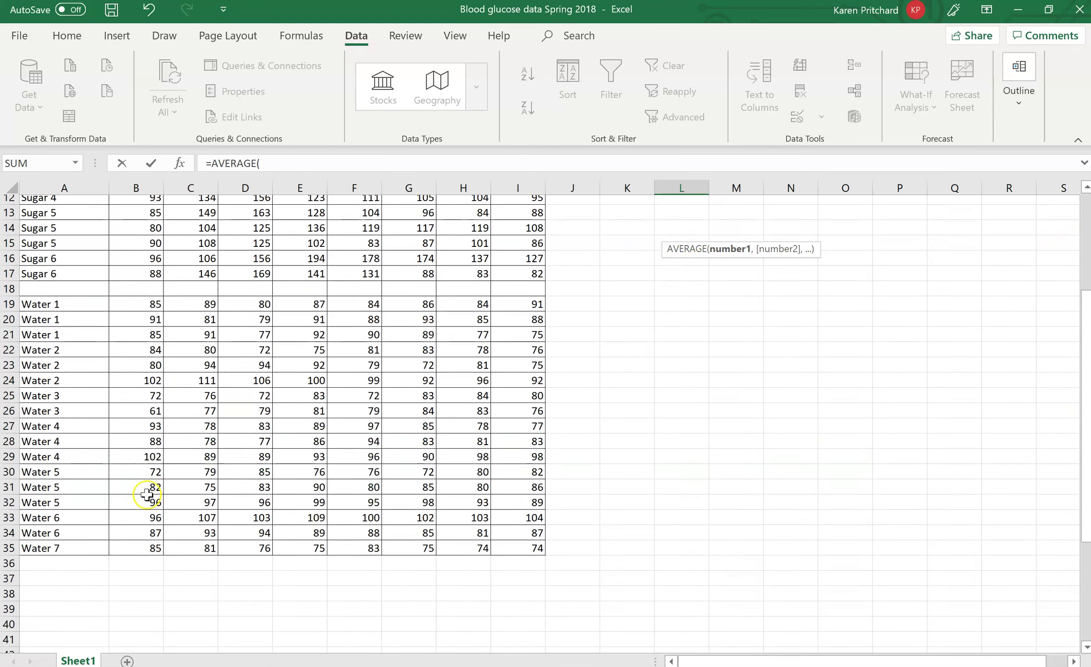
drag(138, 538, 149, 295)
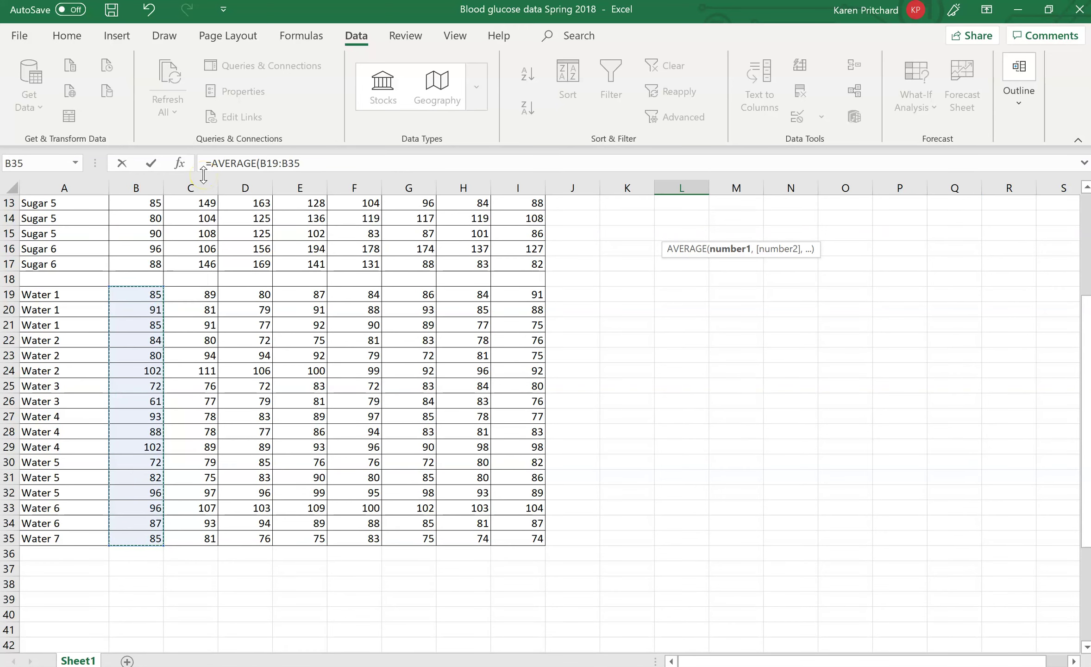
text())
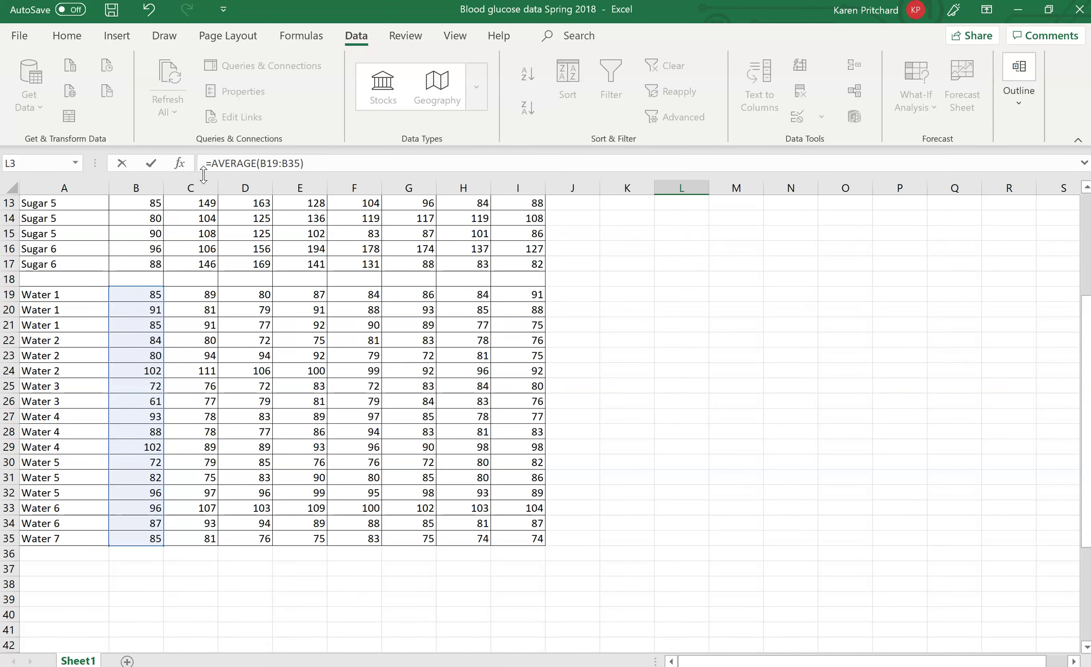
scroll(865, 381, up, 4)
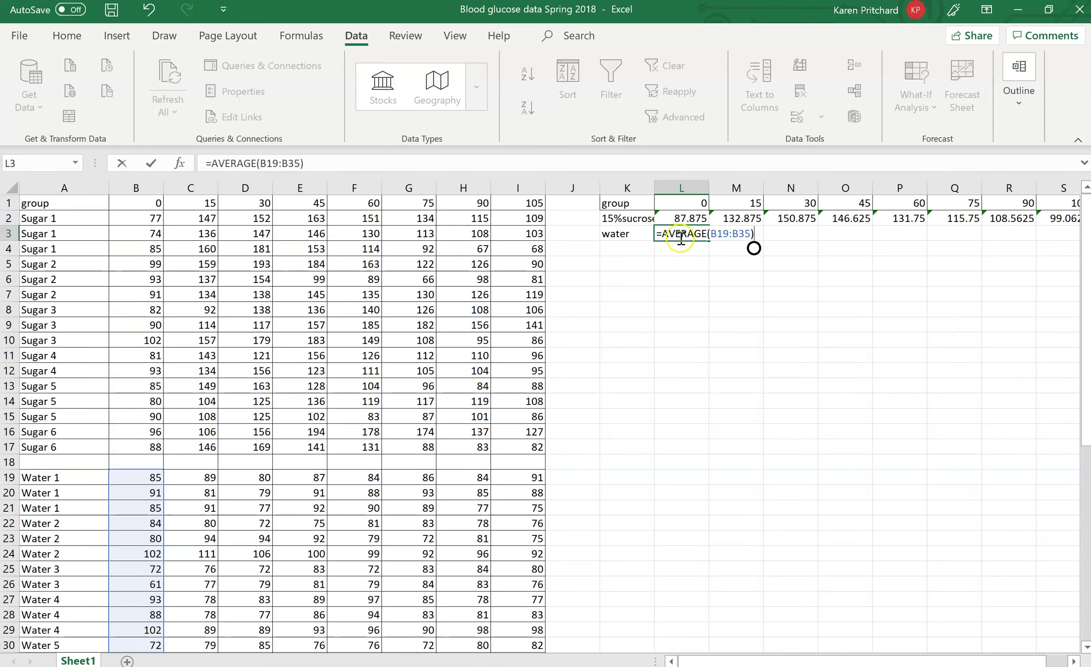
key(Return)
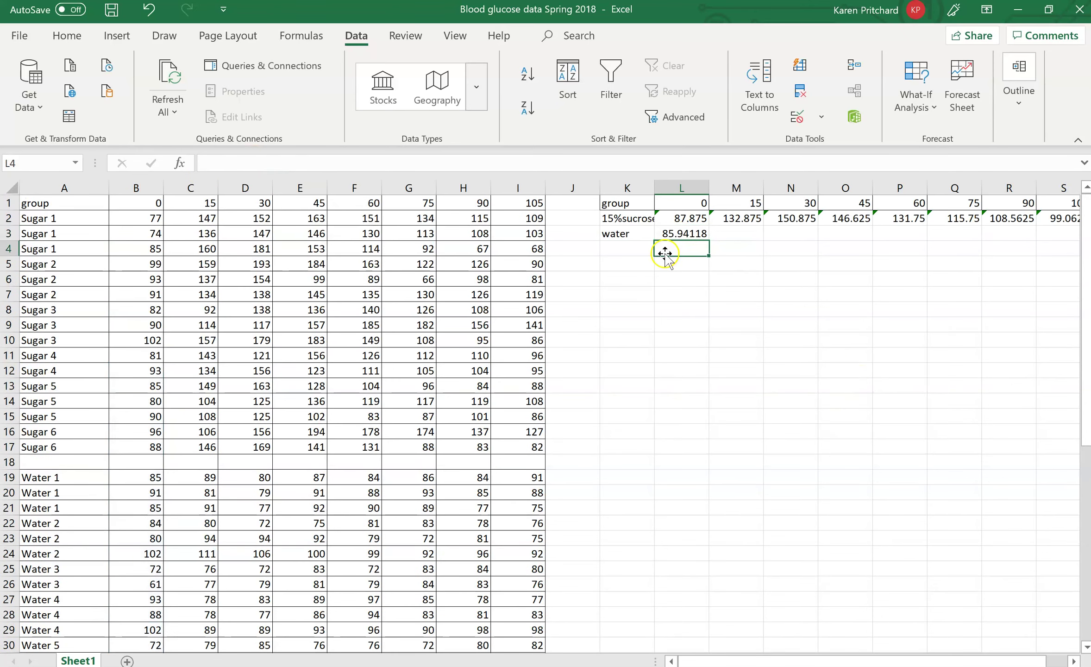
Check the L3 formula's range against the water rows and copy the formula into M3, N3 and O3 for the 15, 30 and 45 columns.
click(675, 236)
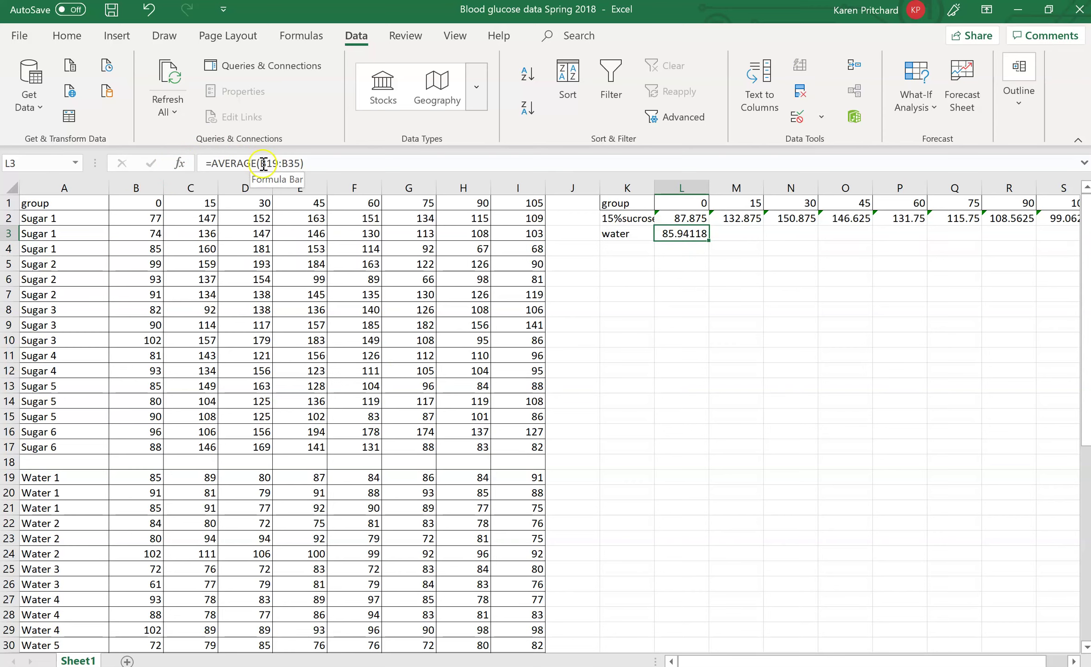
scroll(187, 490, down, 2)
scroll(187, 489, down, 2)
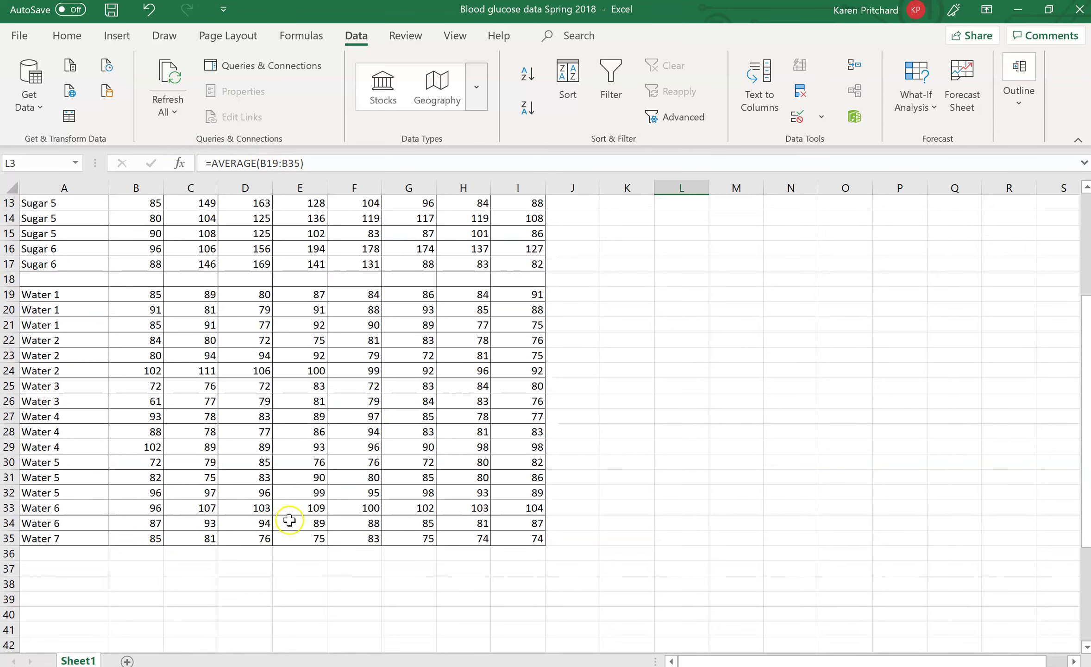
scroll(287, 518, up, 4)
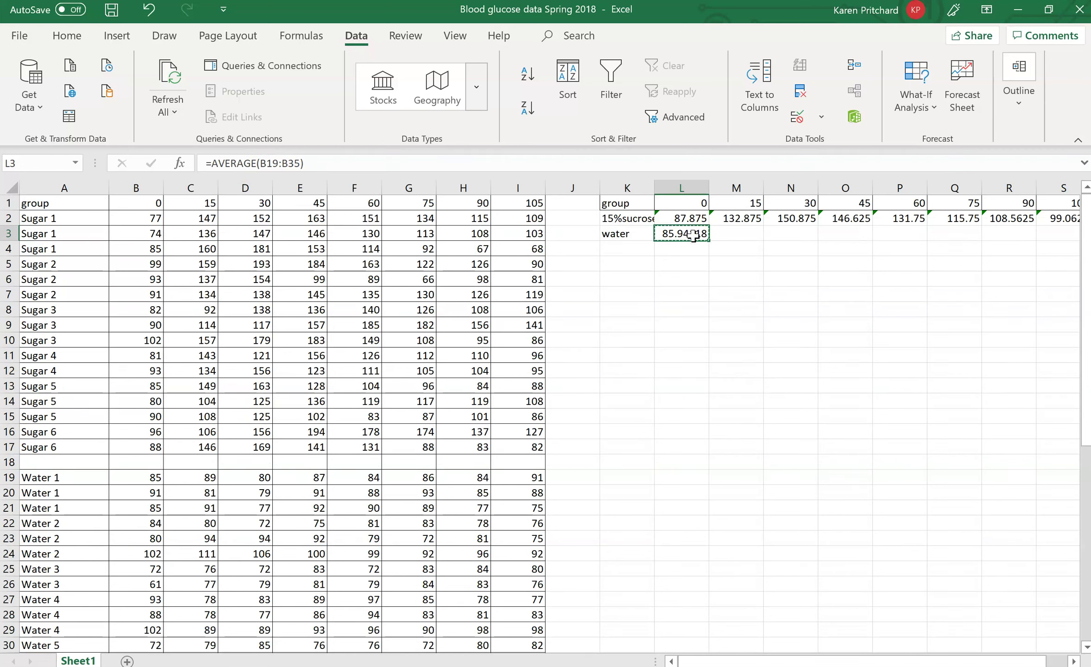
click(744, 235)
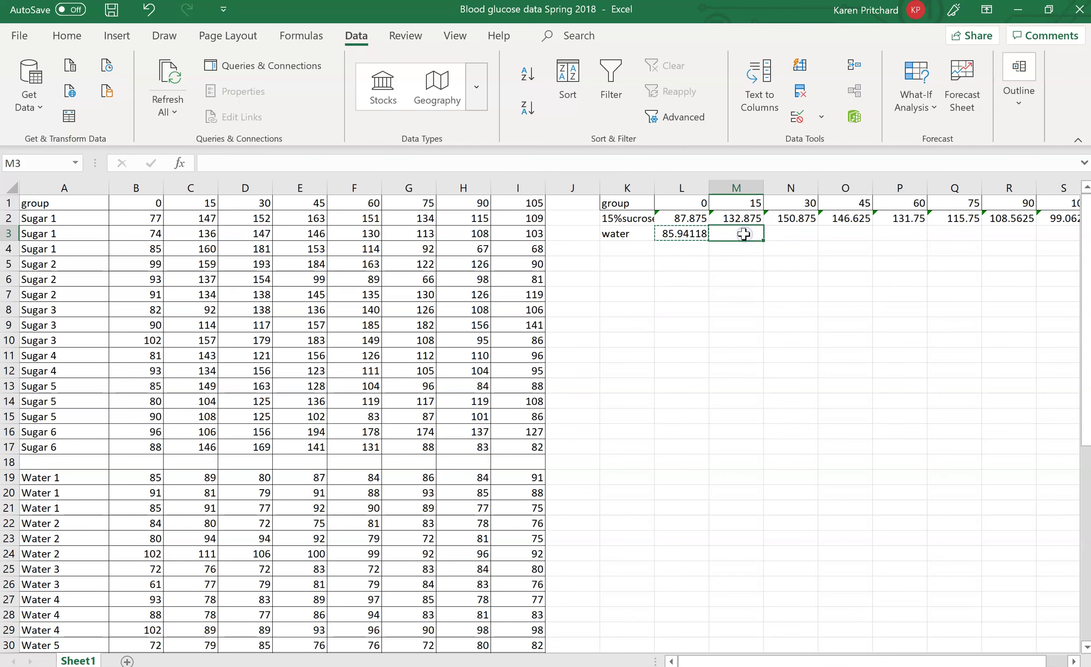
text(86.82353)
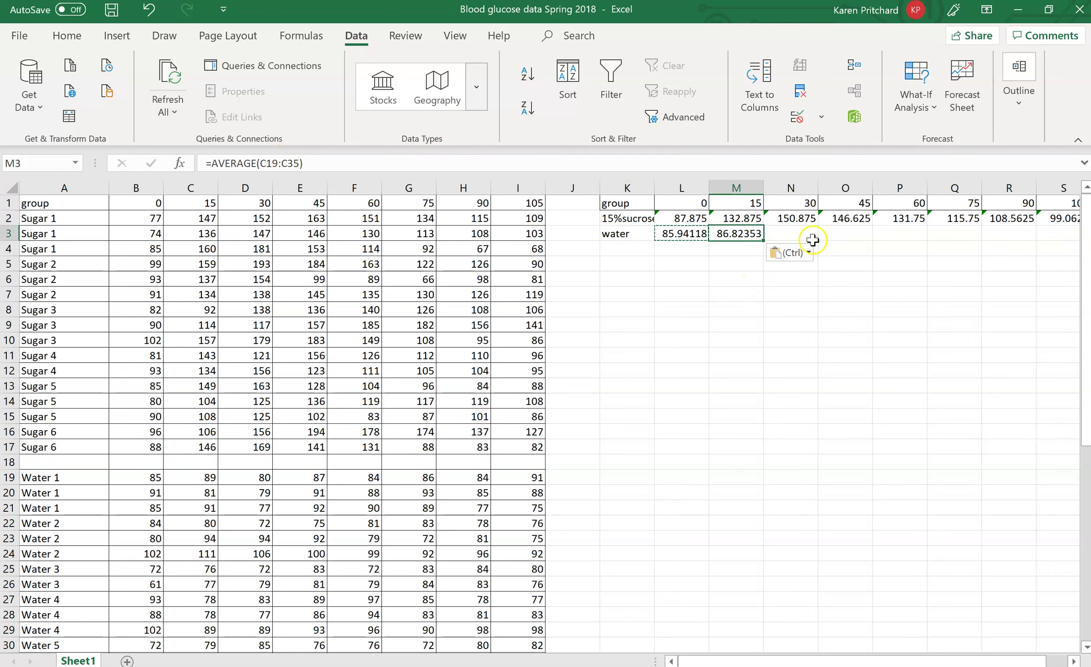
click(800, 233)
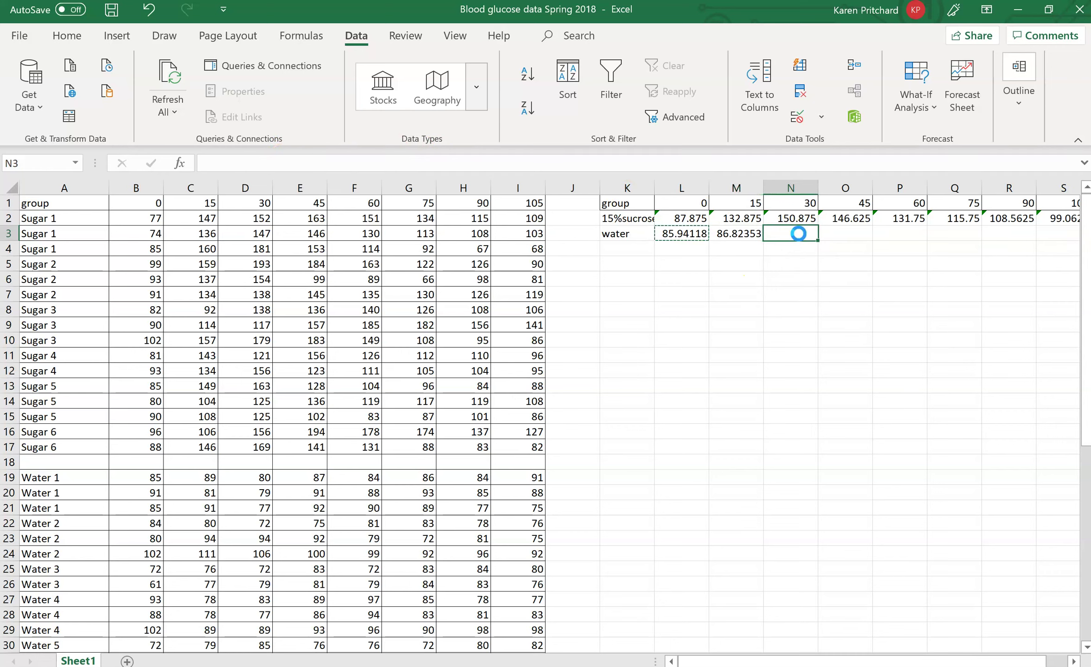
key(ctrl+v)
click(840, 236)
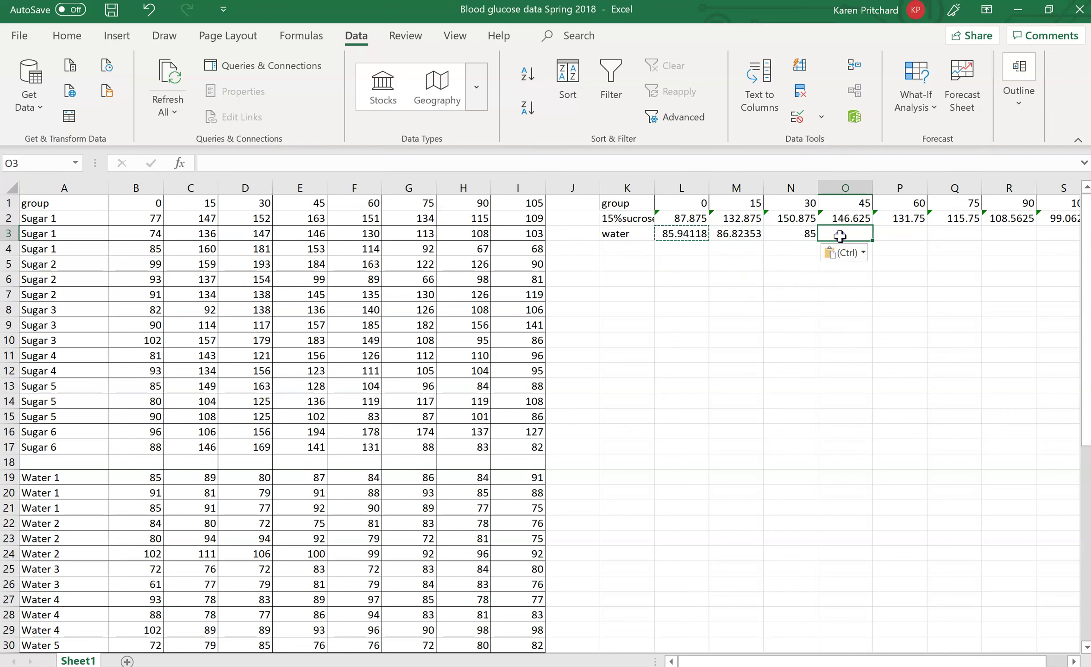
key(ctrl+v)
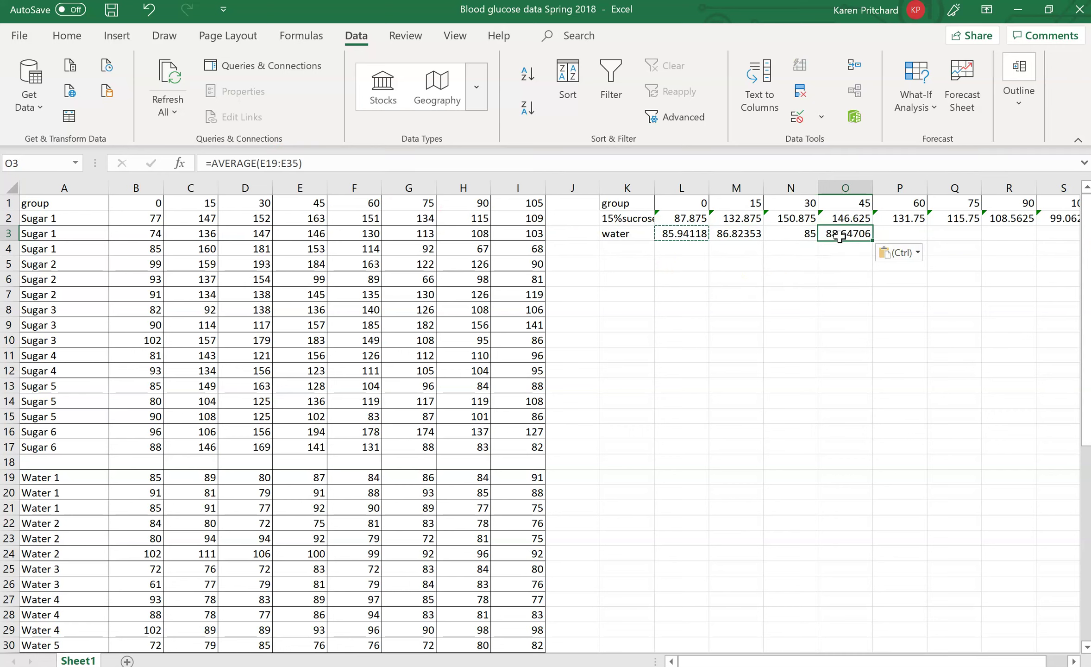
Paste the copied water average formula into P3, Q3, R3 and S3 for the 60, 75, 90 and 105 columns.
click(922, 233)
key(ctrl+v)
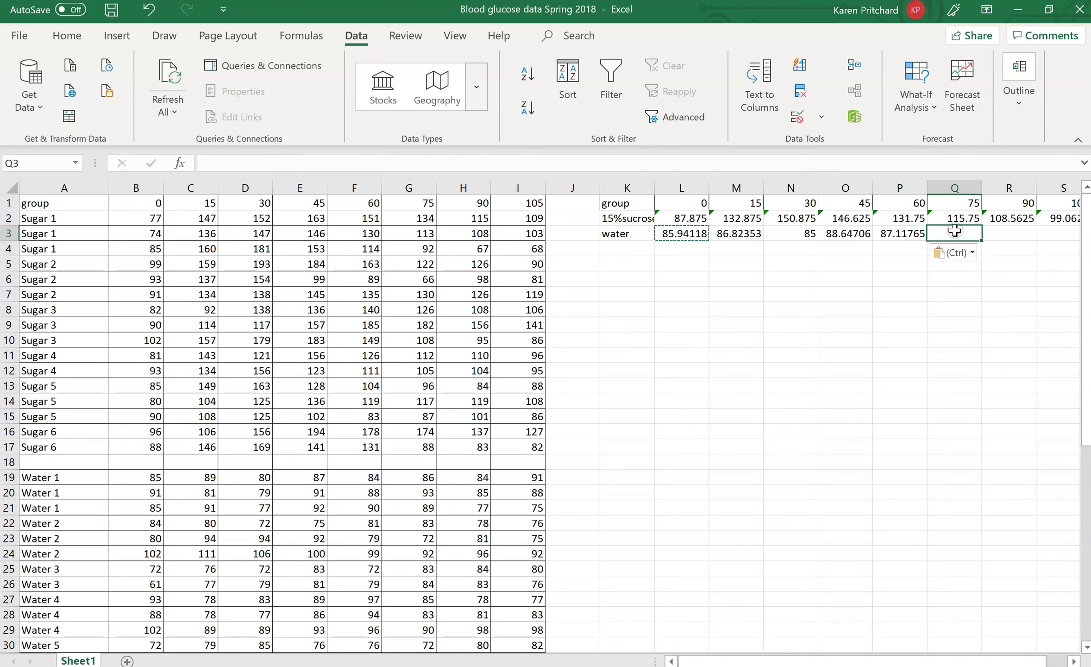
text(85.70588)
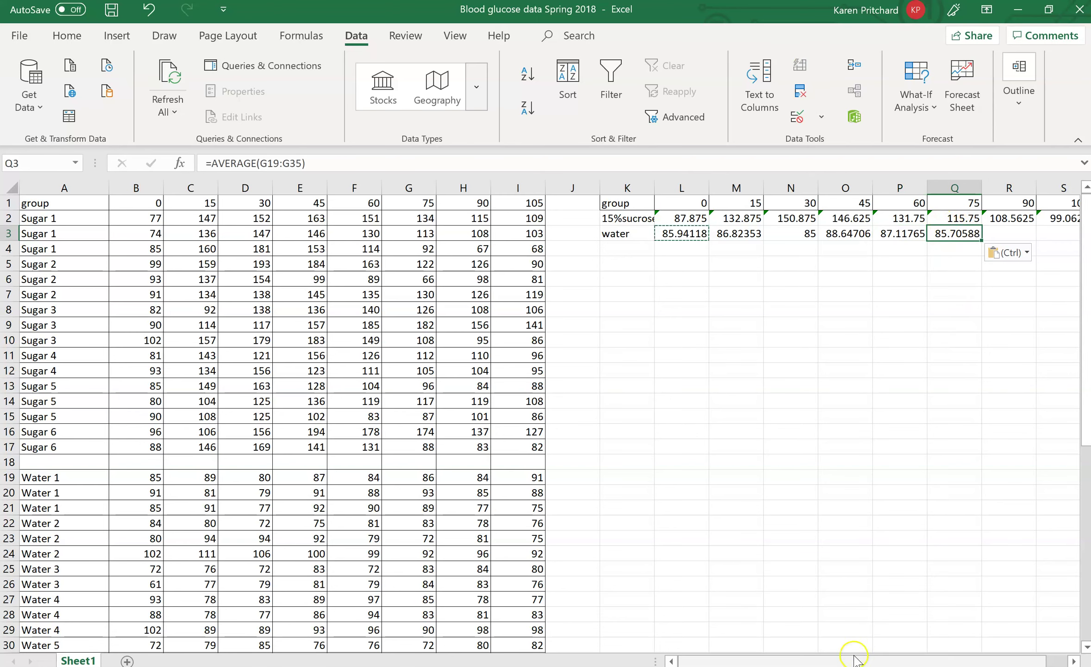
drag(854, 660, 875, 660)
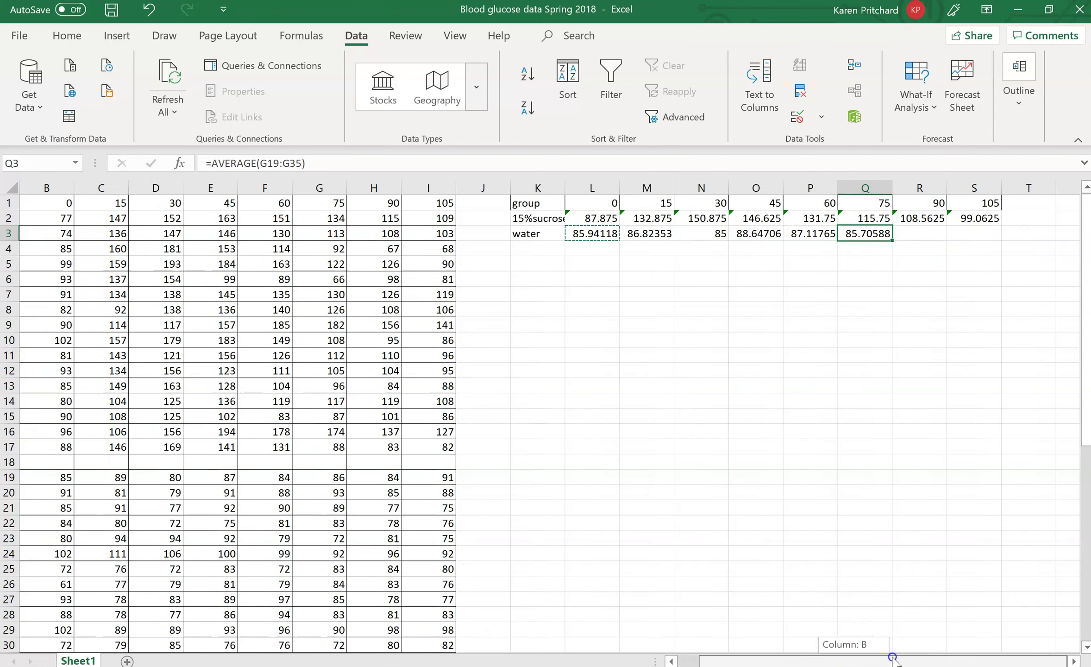
click(924, 231)
key(ctrl+v)
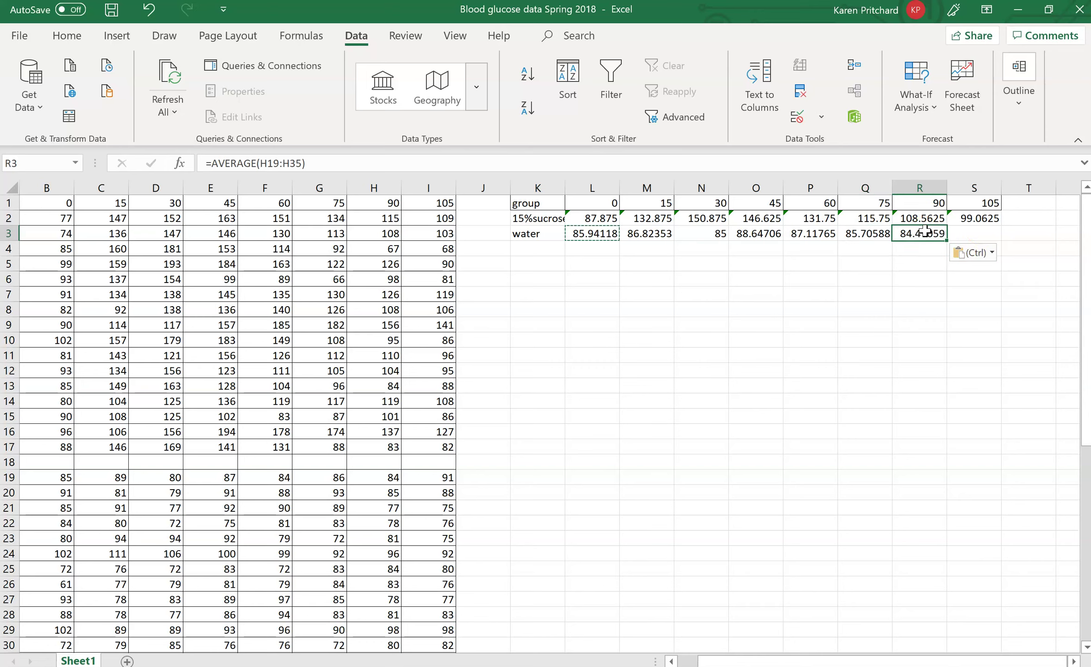
click(969, 230)
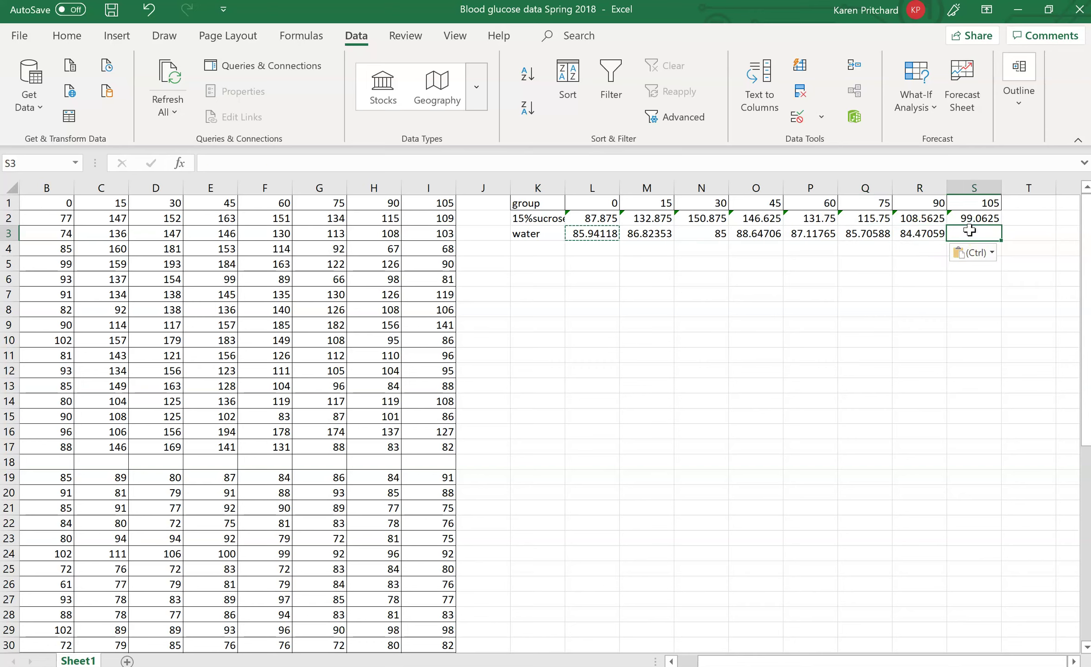
text(=AVERAGE(I19:I35))
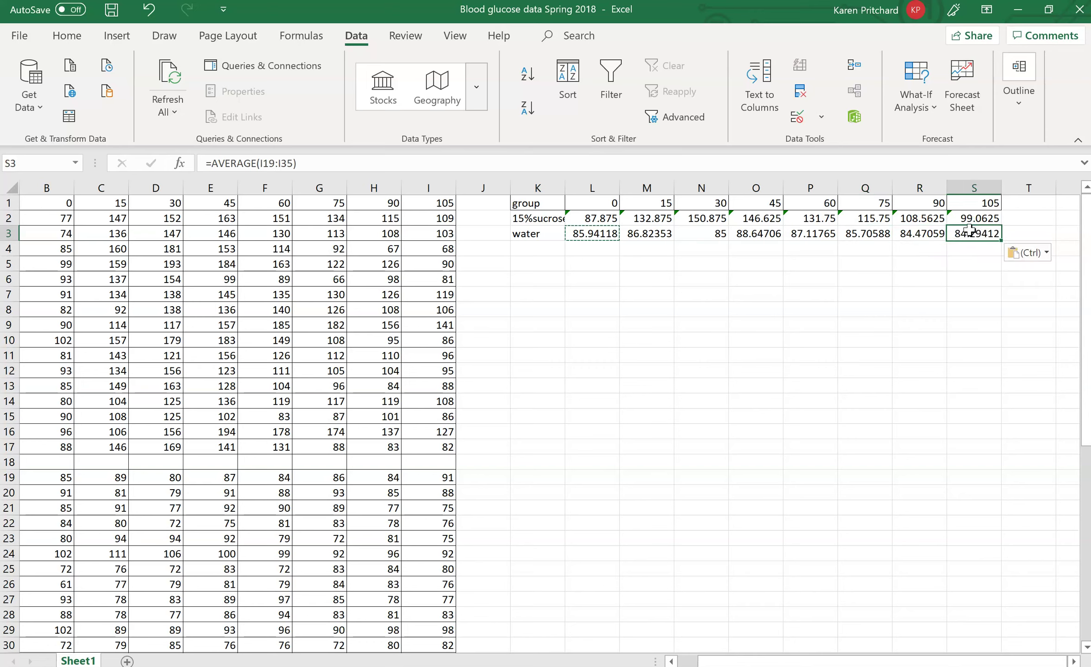
Enter the label sucrose in cell K5, leaving a blank row below the averages.
click(536, 264)
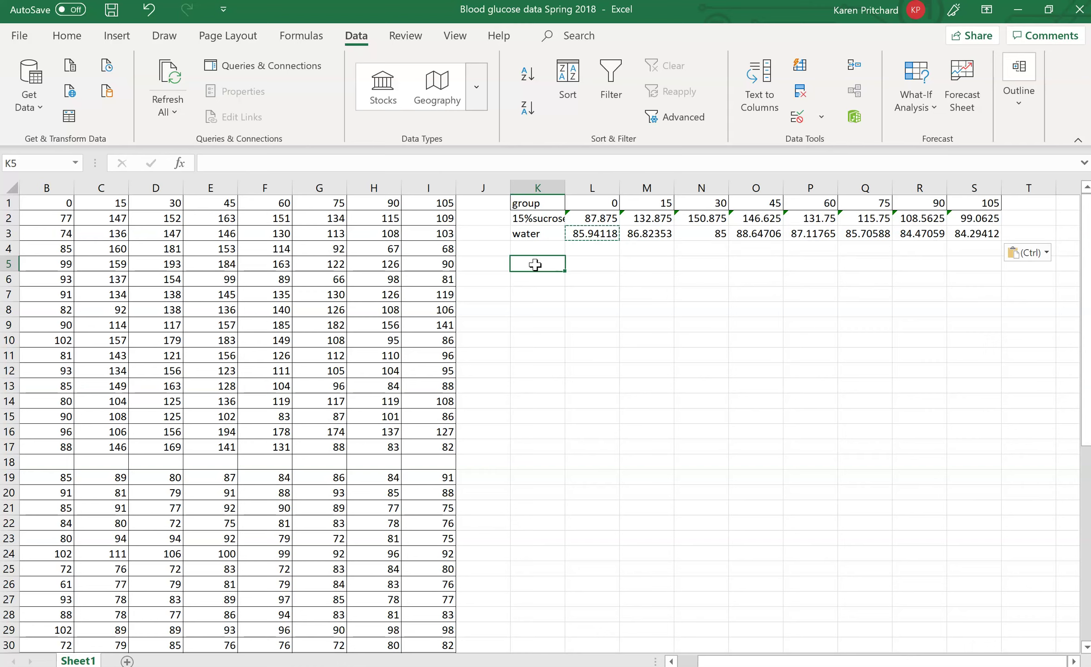
text(=)
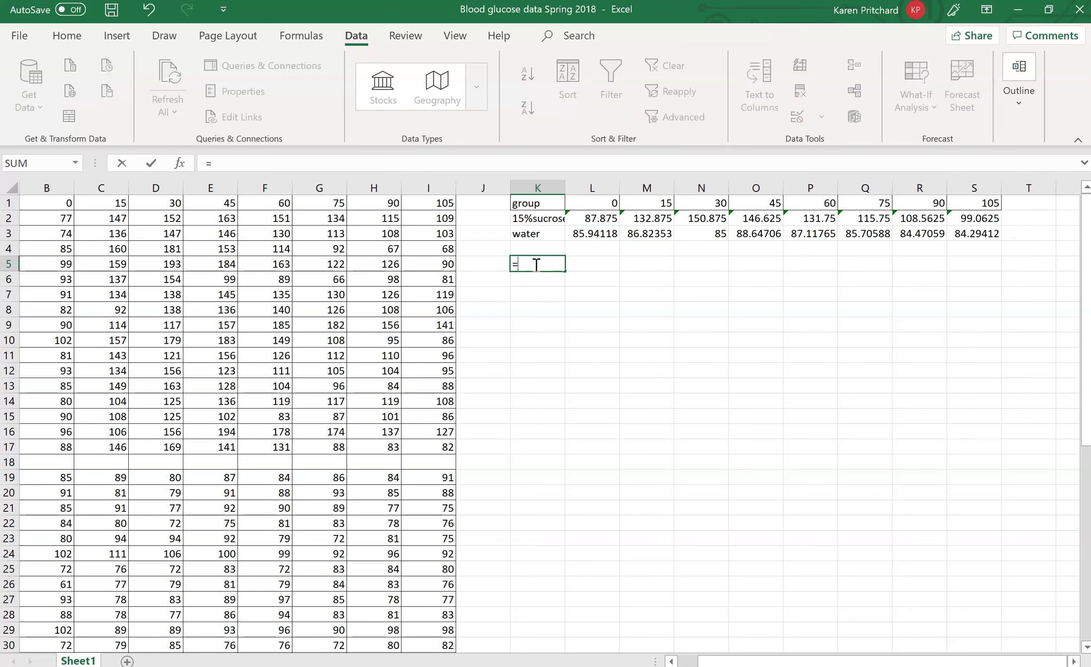
key(BackSpace)
text(sucrose)
Calculate the sugar group's sample standard deviation at time 0 in cell L5 with =STDEV.S(B2:B17).
click(606, 263)
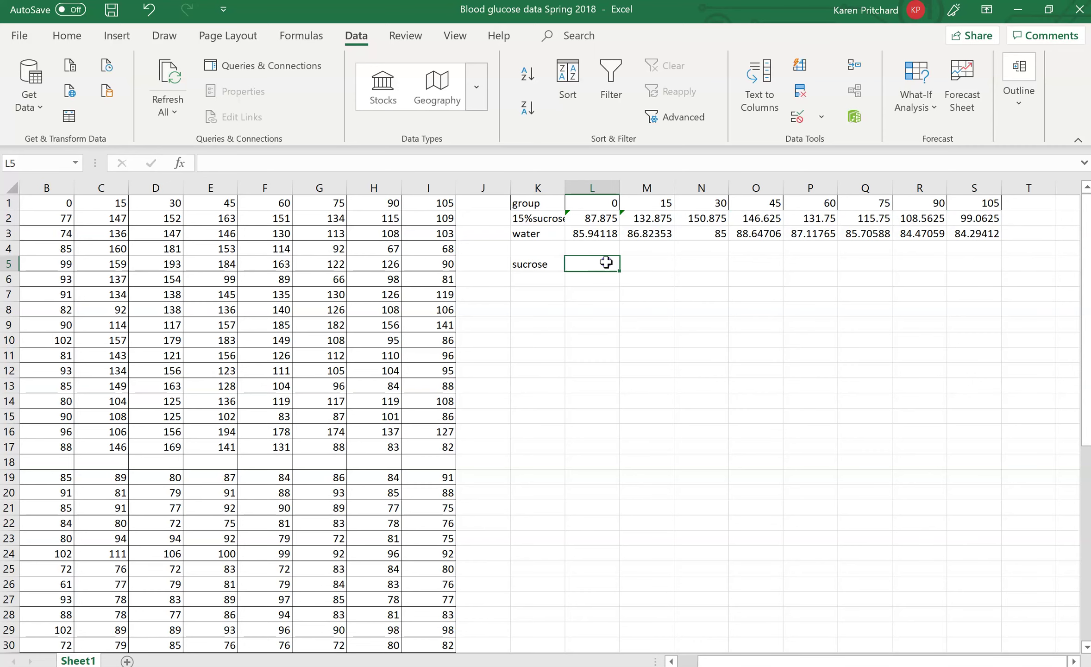
text(=)
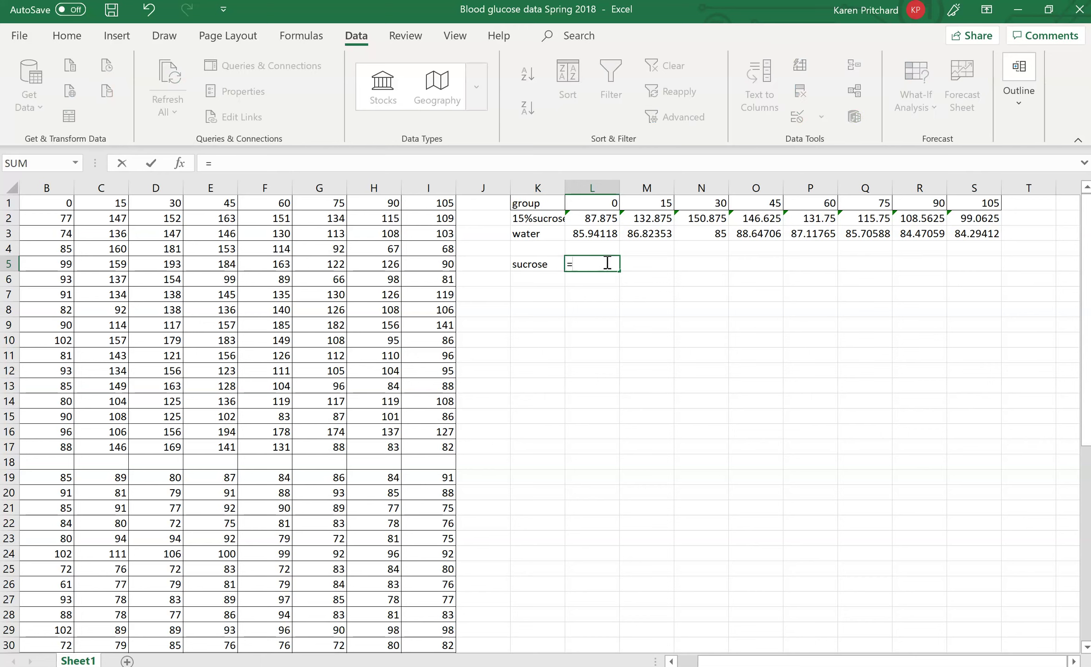
text(st)
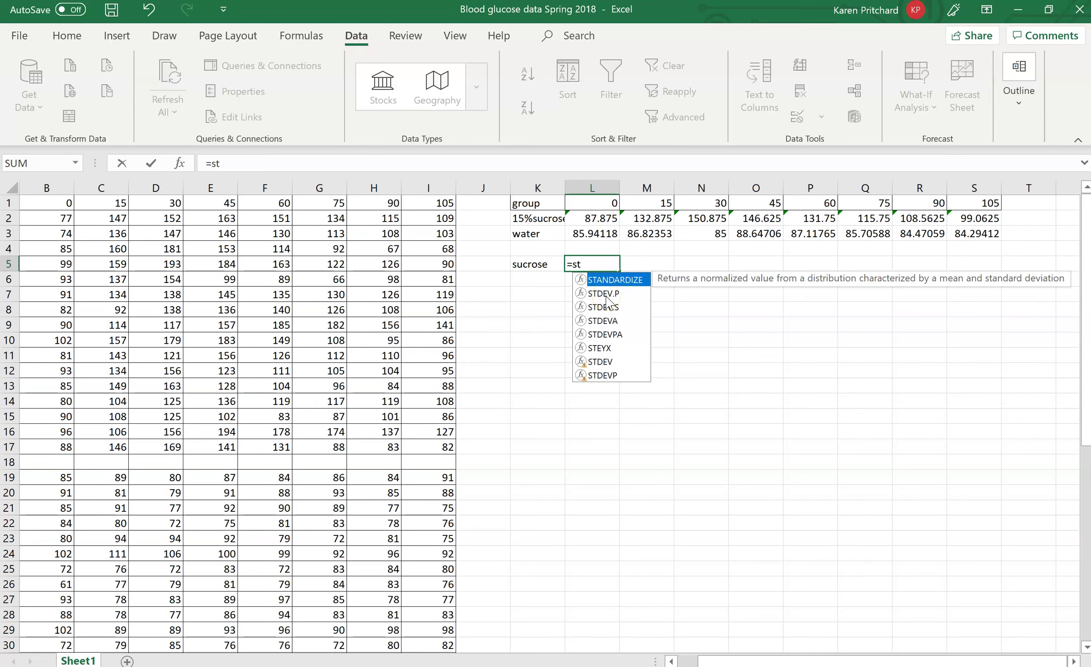
click(605, 294)
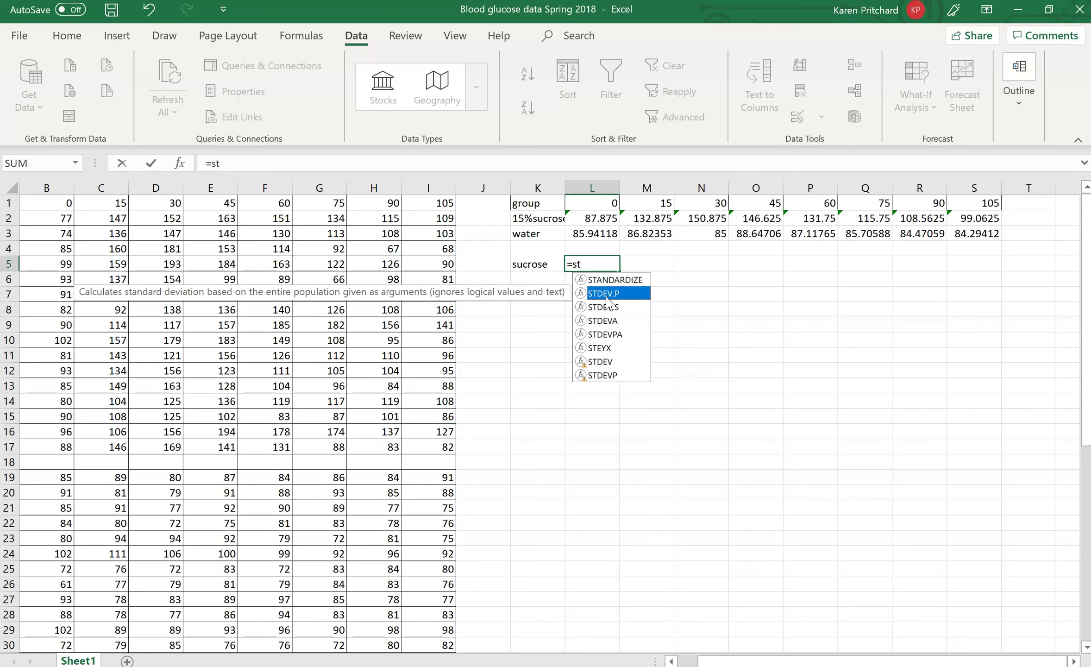
click(604, 307)
click(606, 312)
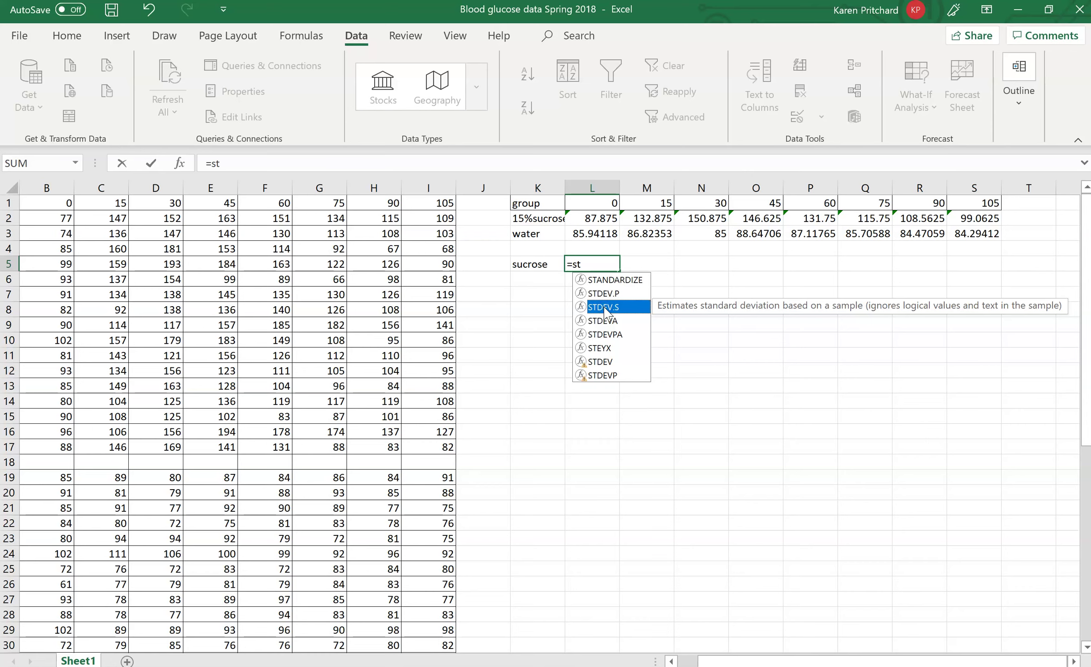
double_click(606, 313)
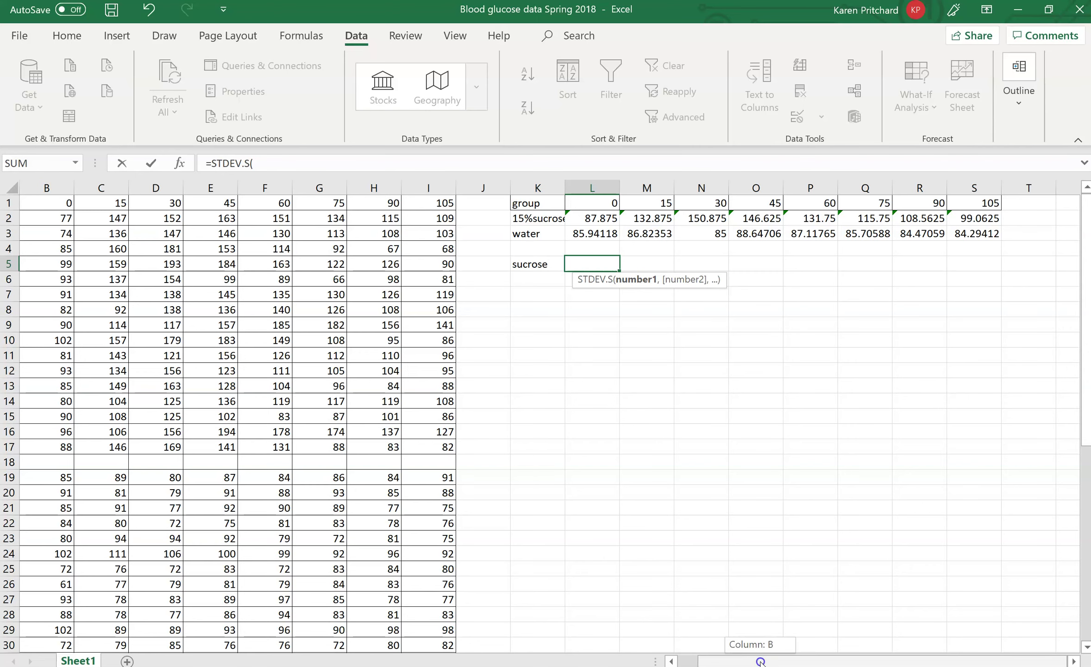
scroll(762, 650, left, 1)
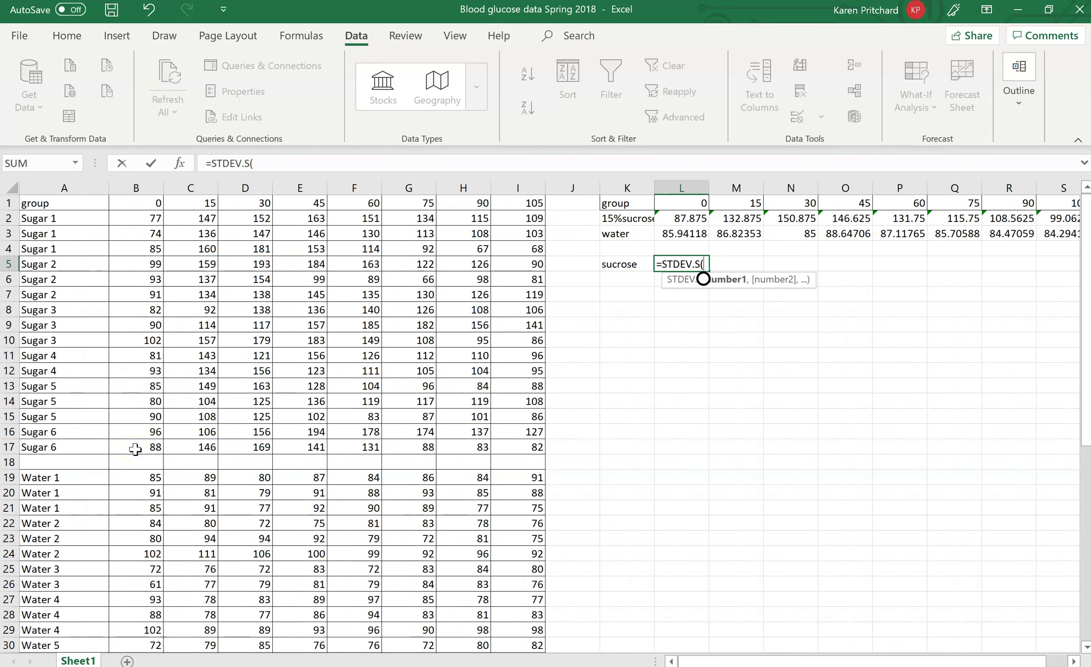
drag(135, 447, 146, 219)
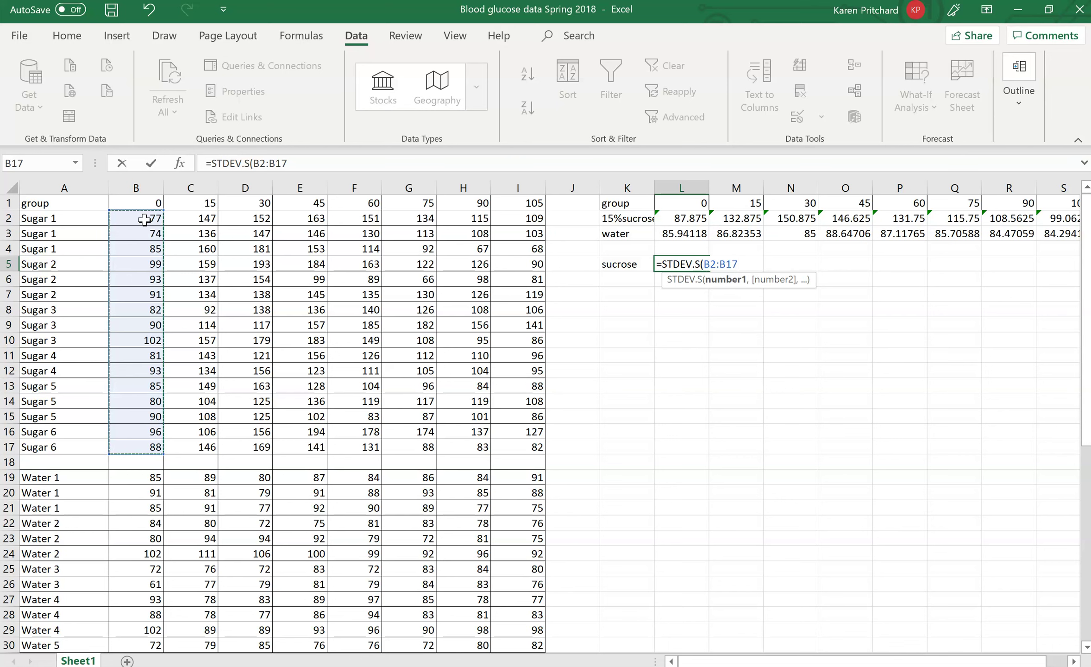
text())
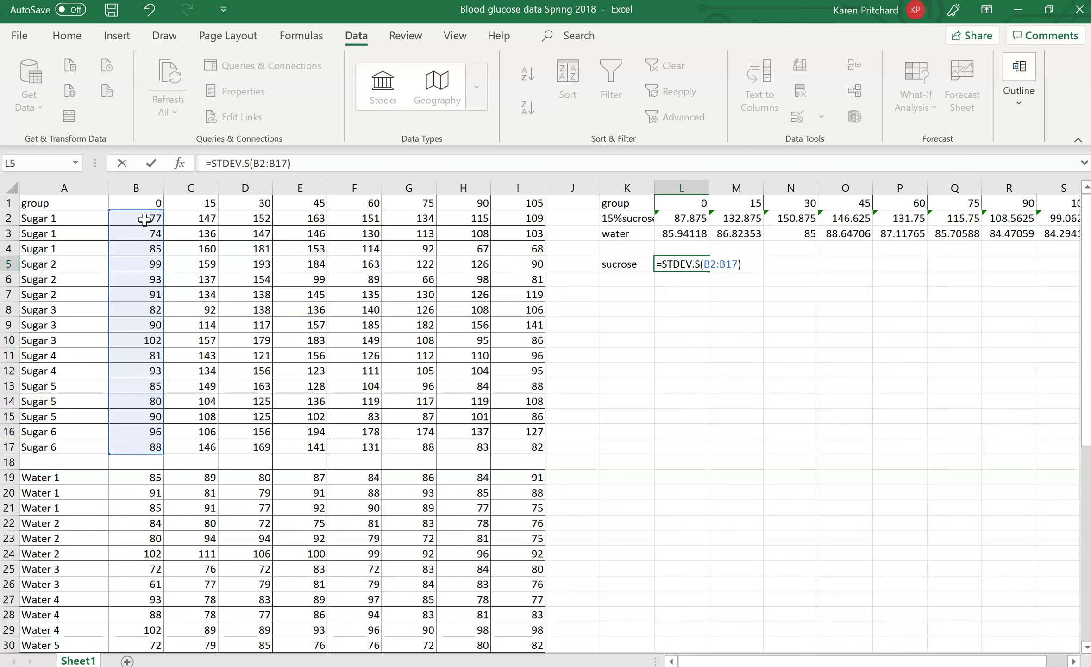
key(Return)
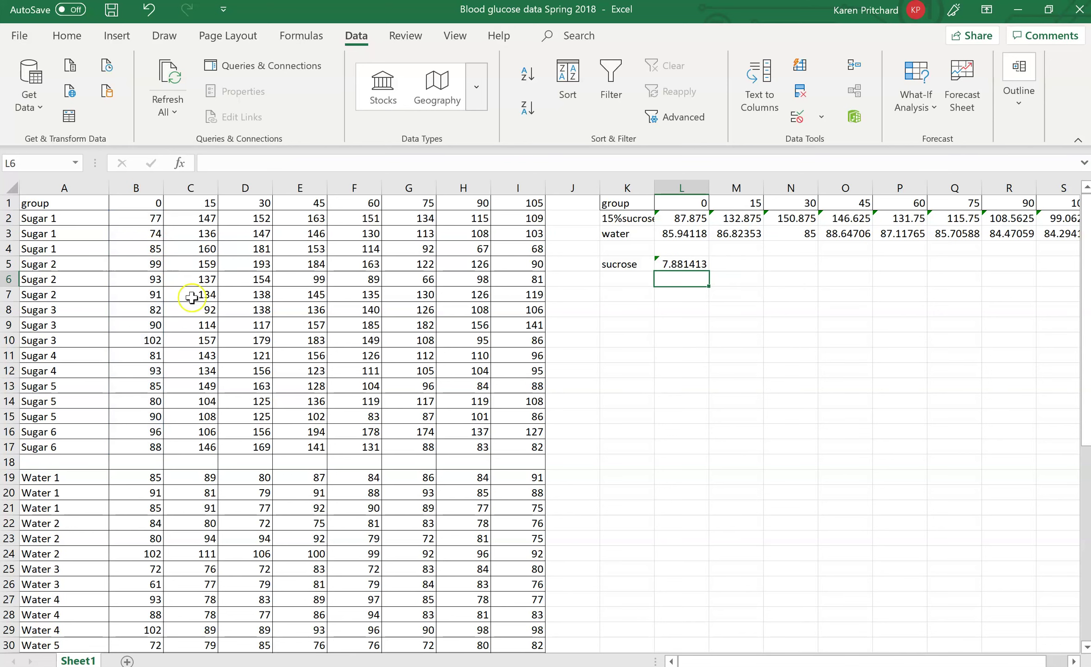
Copy the sucrose standard deviation formula from L5 into M5:S5 for the 15 to 105 columns.
click(683, 268)
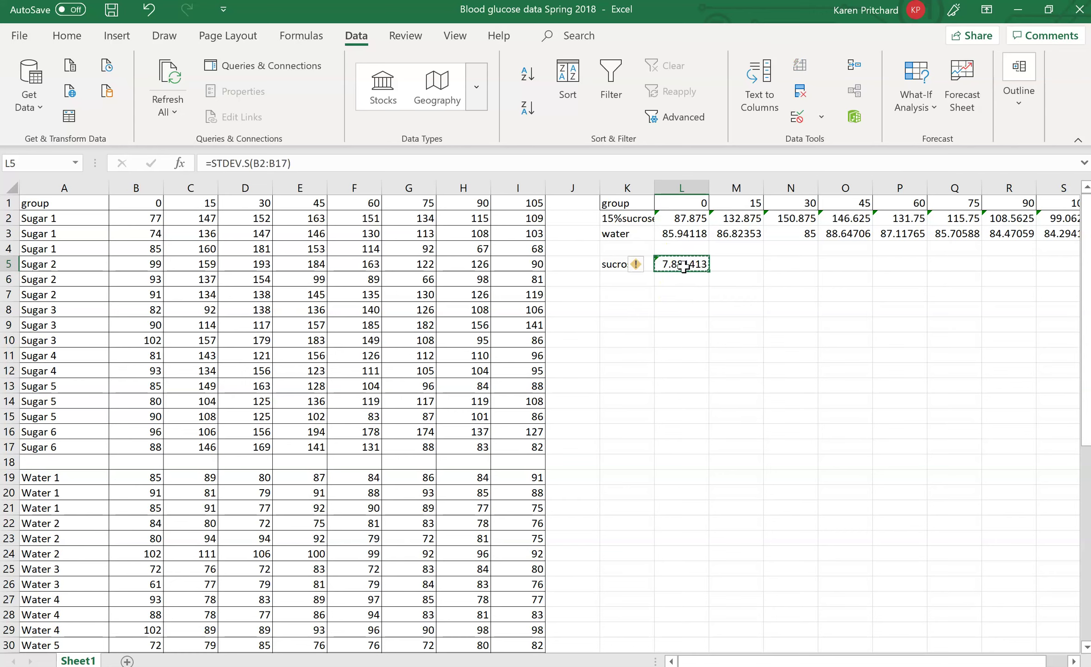
click(738, 263)
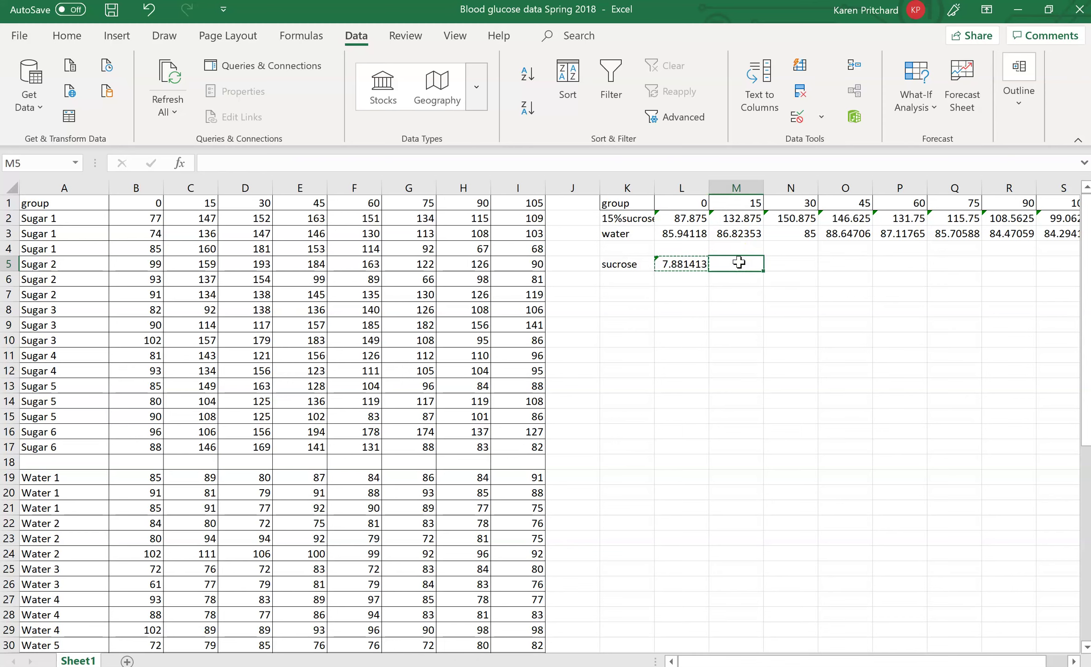
drag(741, 266, 1051, 263)
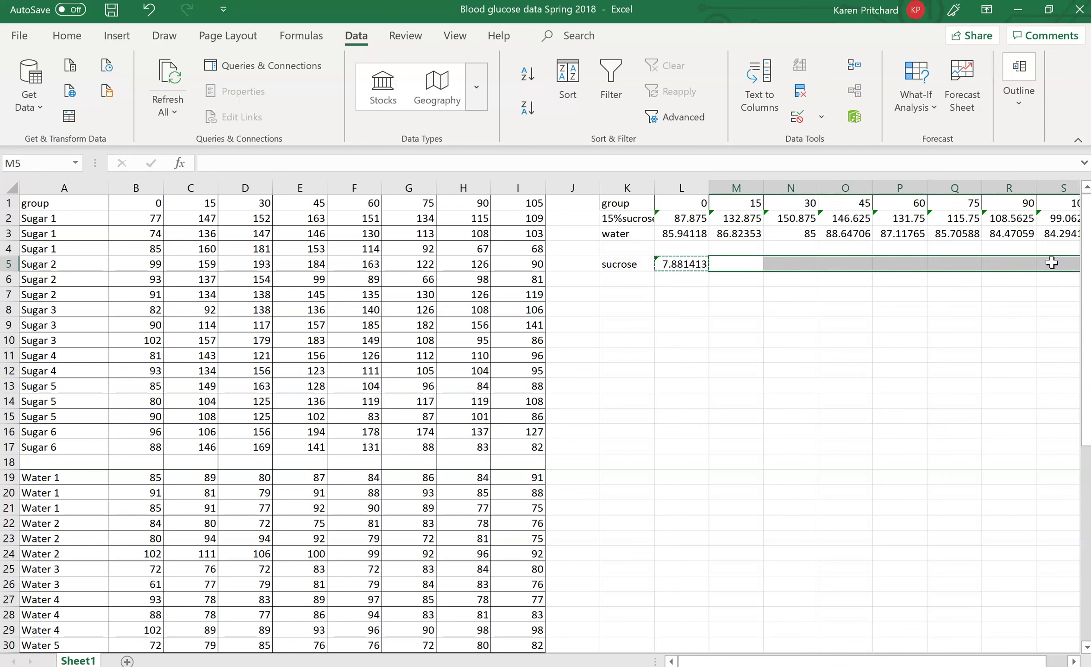
key(ctrl+v)
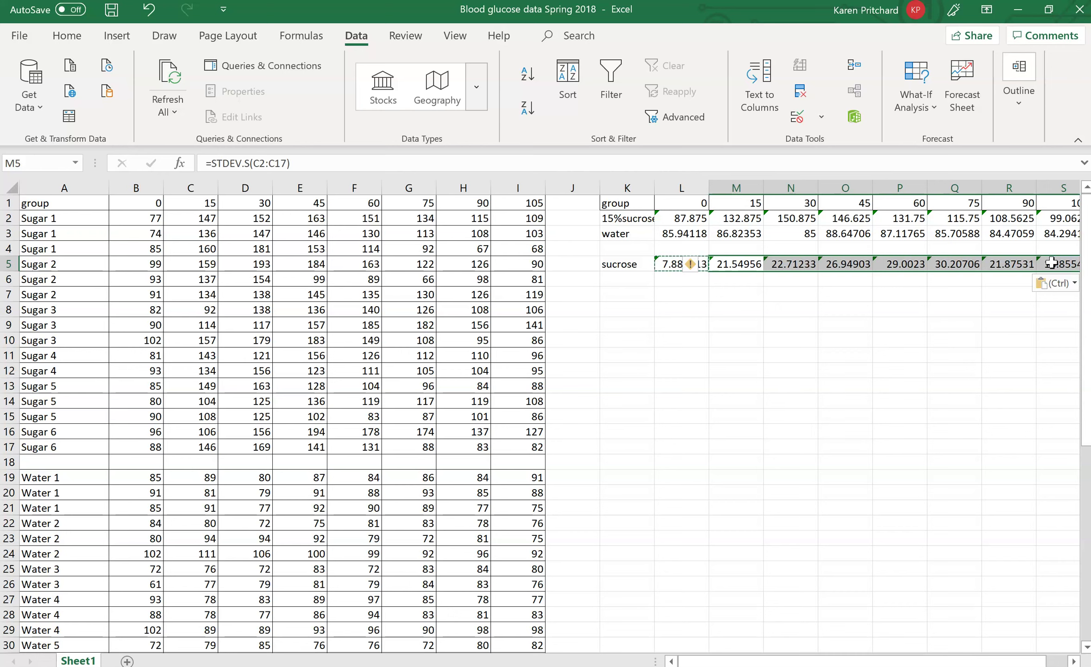
End the copy mode and inspect the error-check notice on the standard deviation formula in M5.
click(734, 265)
key(Escape)
mouse_move(690, 266)
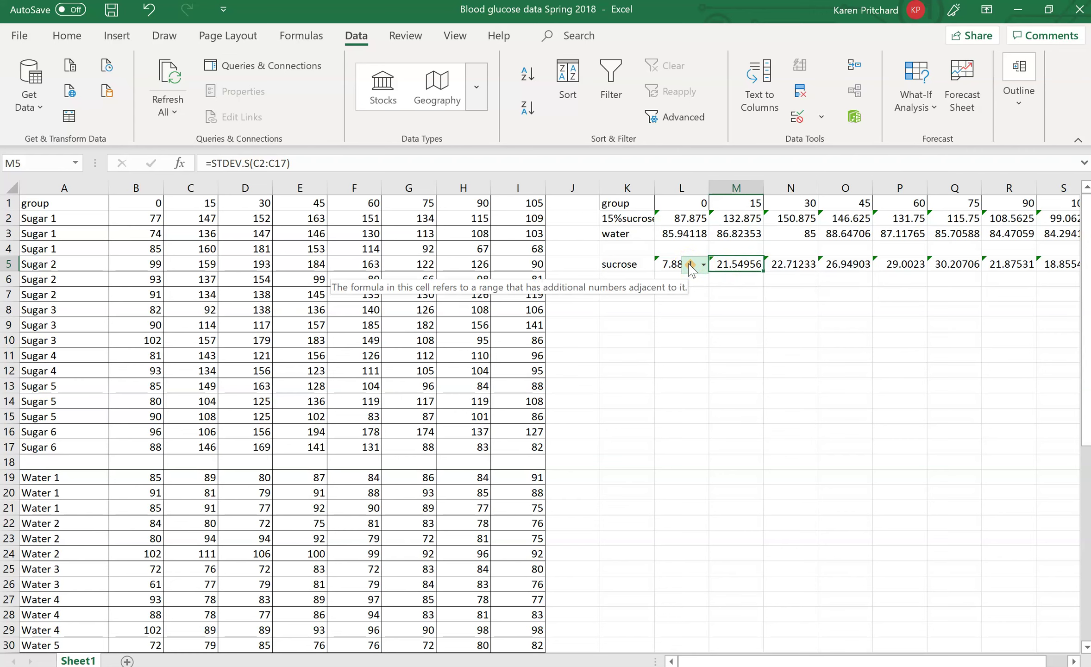
click(690, 267)
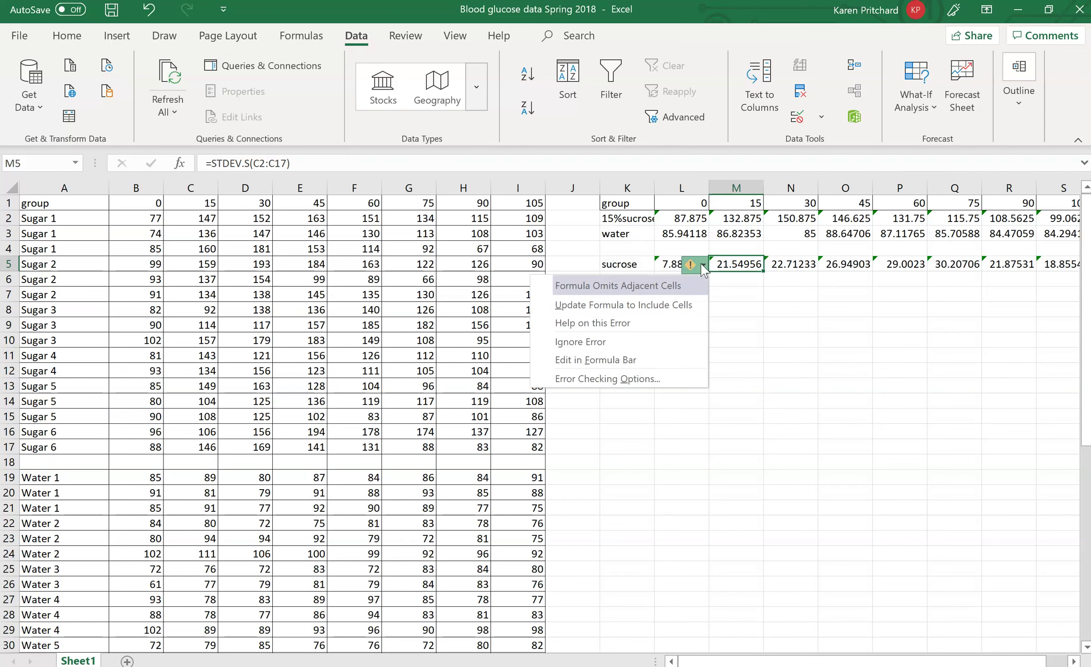
click(703, 266)
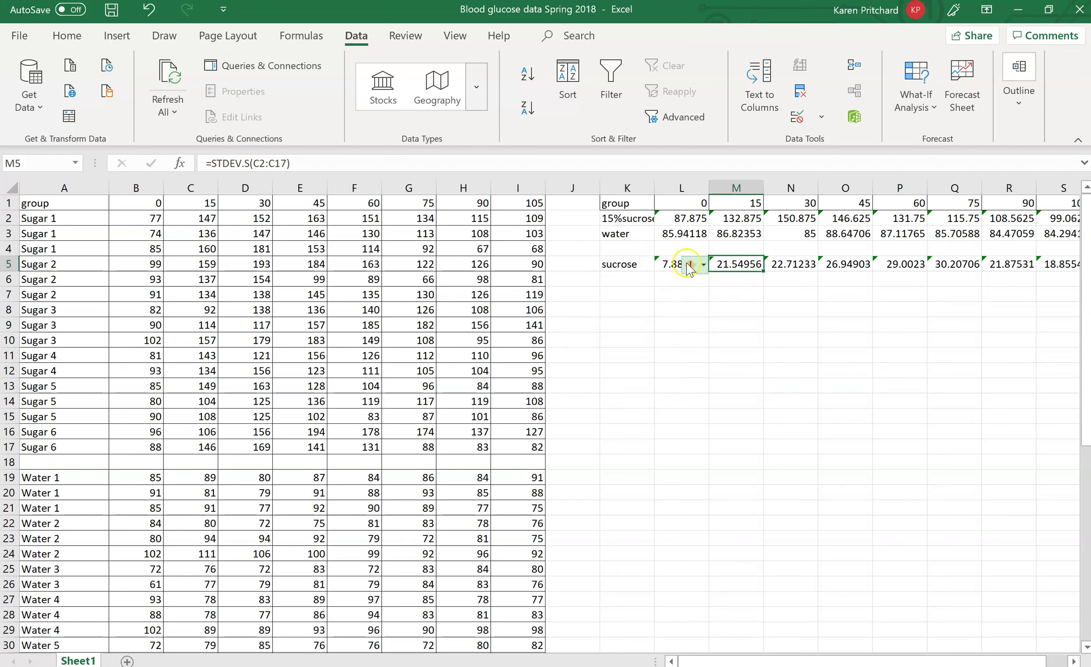
click(727, 283)
Enter the label water in cell K6 below the sucrose standard deviation label.
click(684, 279)
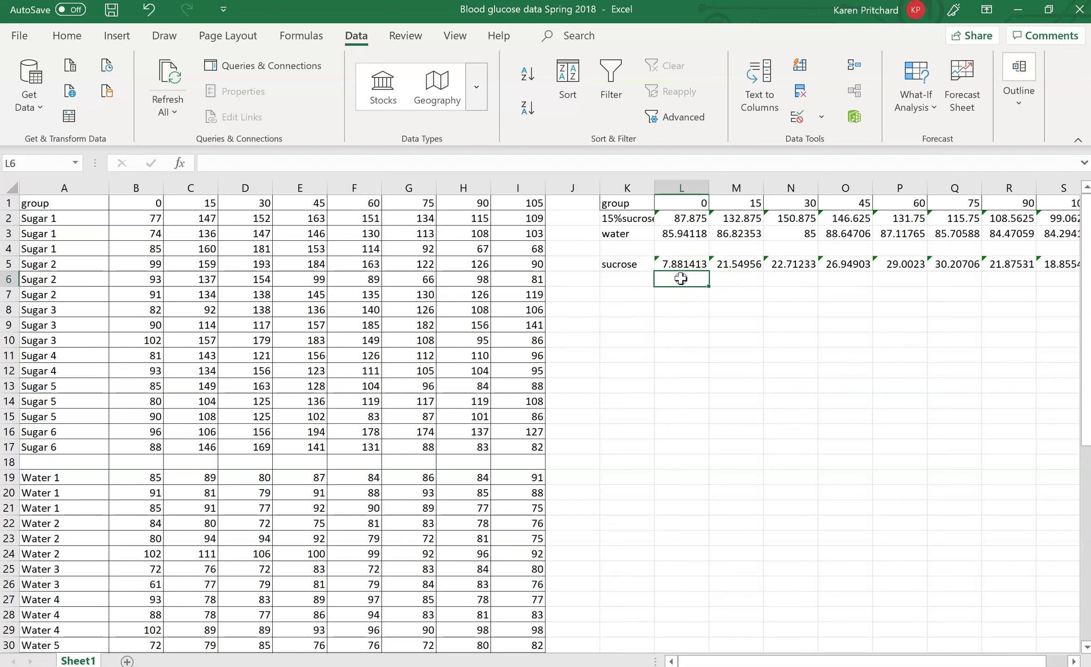
click(635, 277)
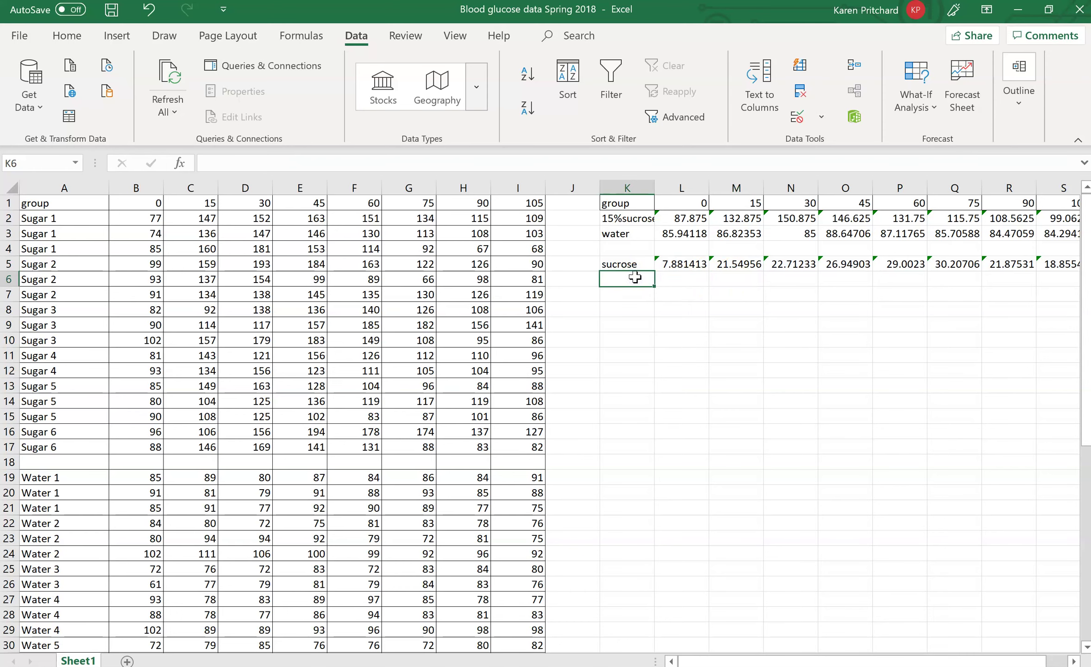
drag(808, 657, 838, 655)
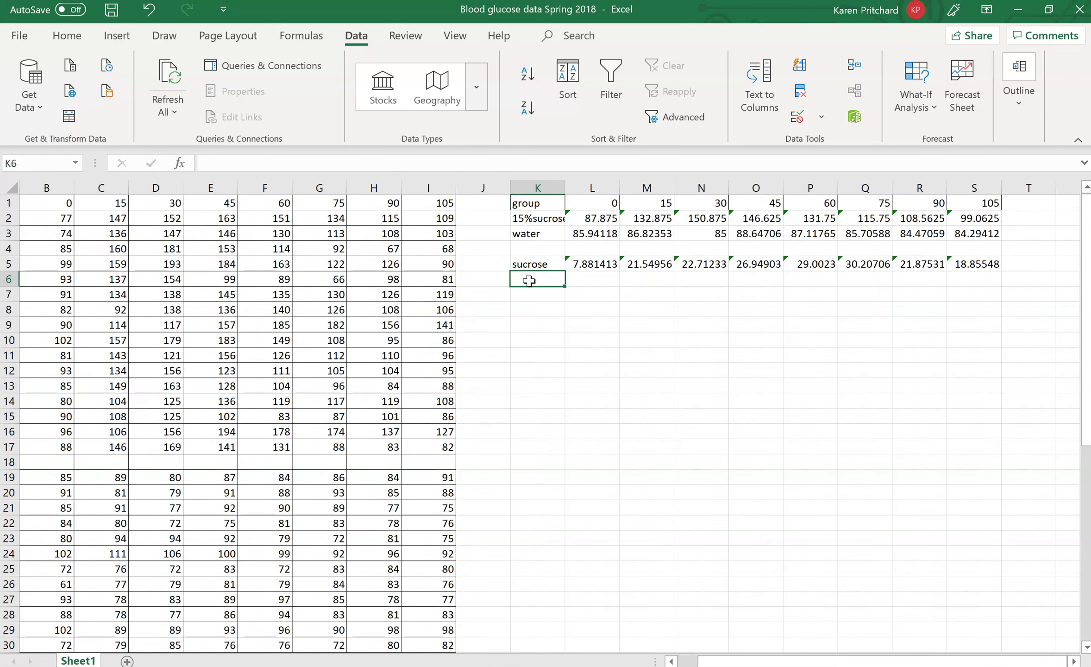
text(water)
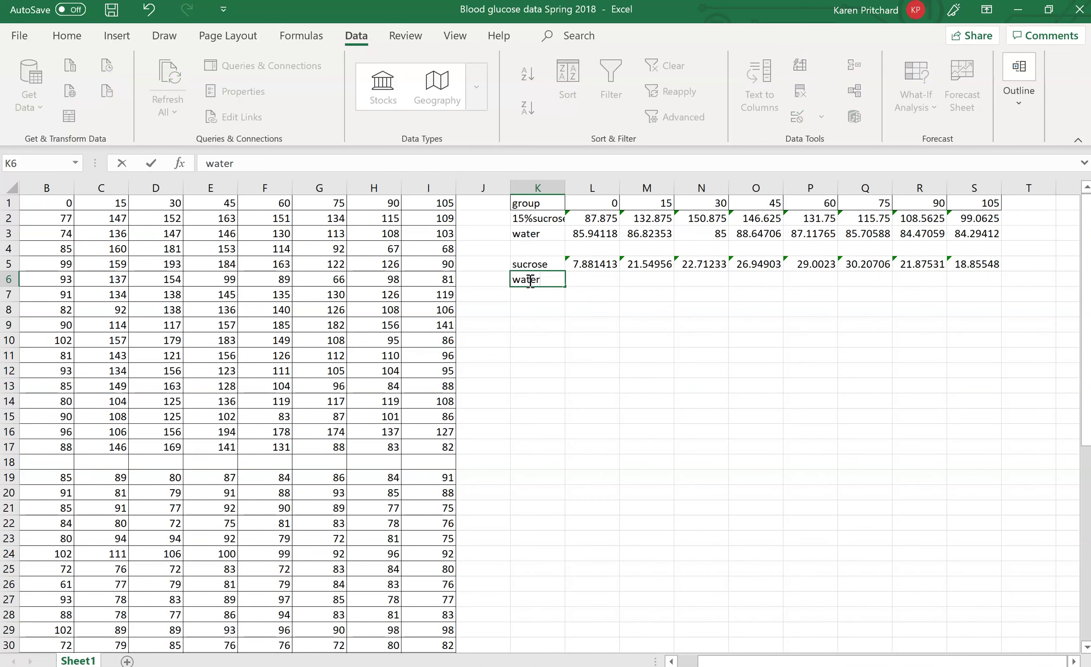
Calculate the water group's sample standard deviation at time 0 in cell L6 with =STDEV.S(B19:B35).
click(581, 278)
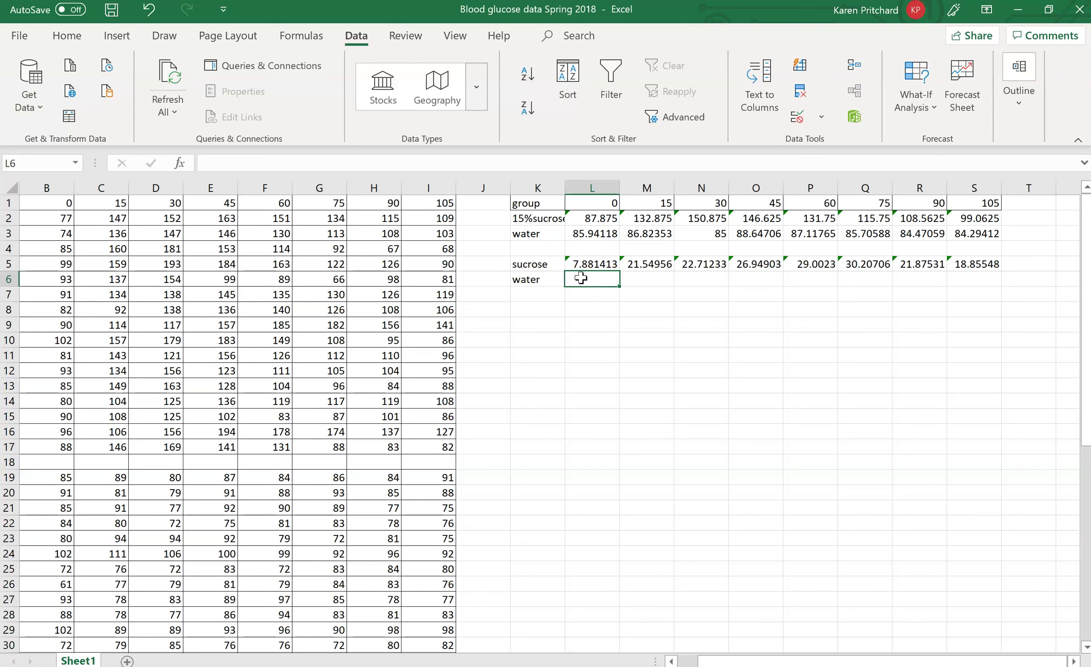
text(=st)
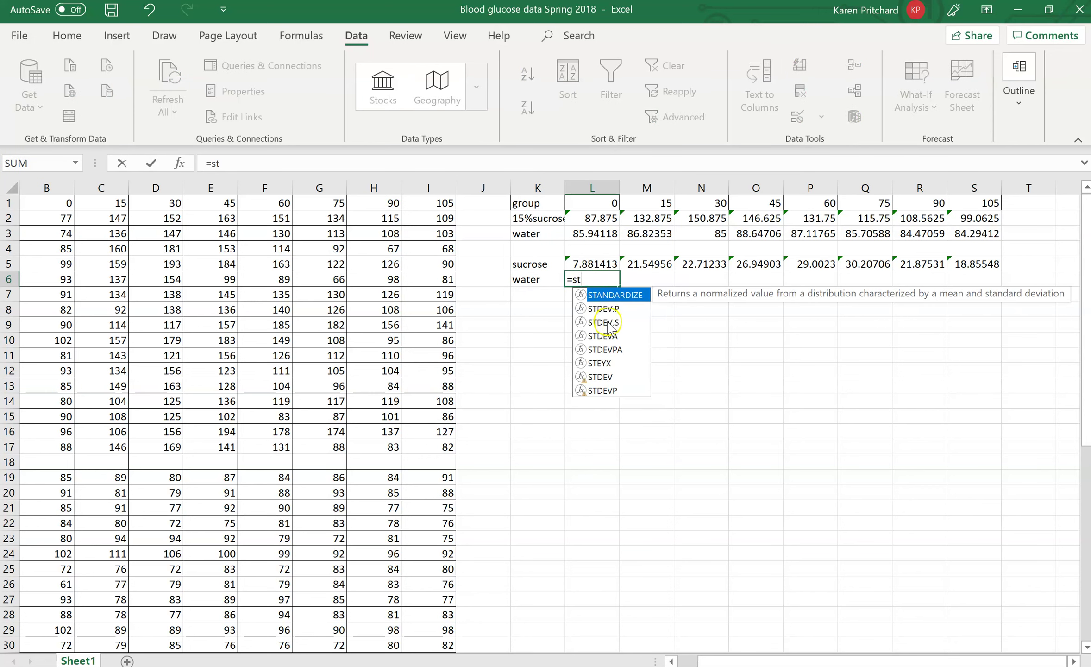
double_click(604, 322)
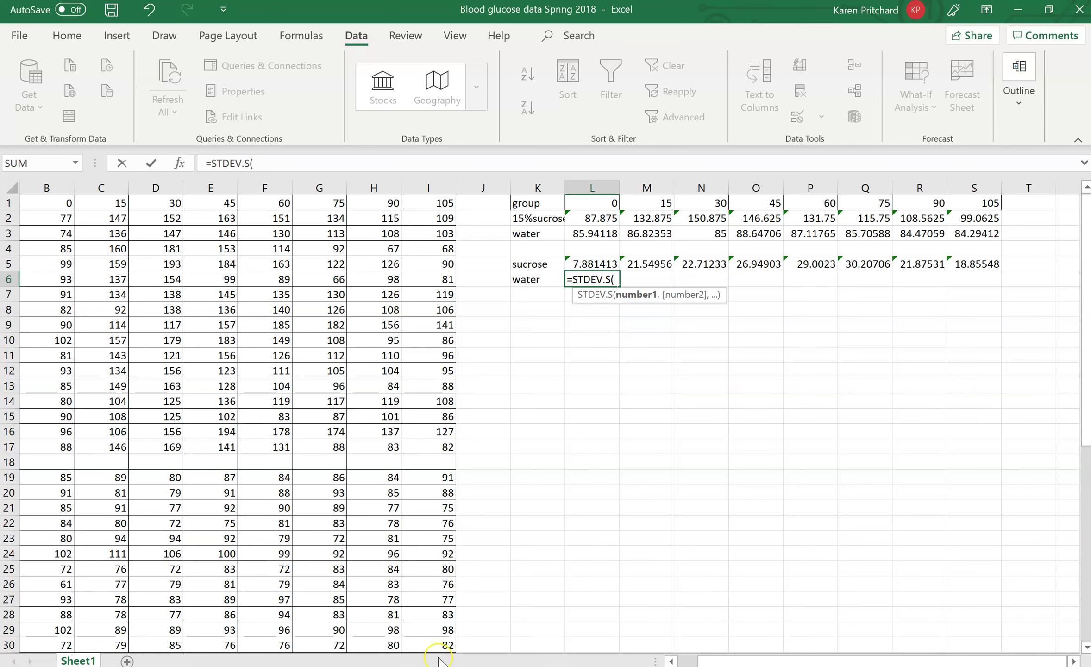
drag(724, 660, 674, 661)
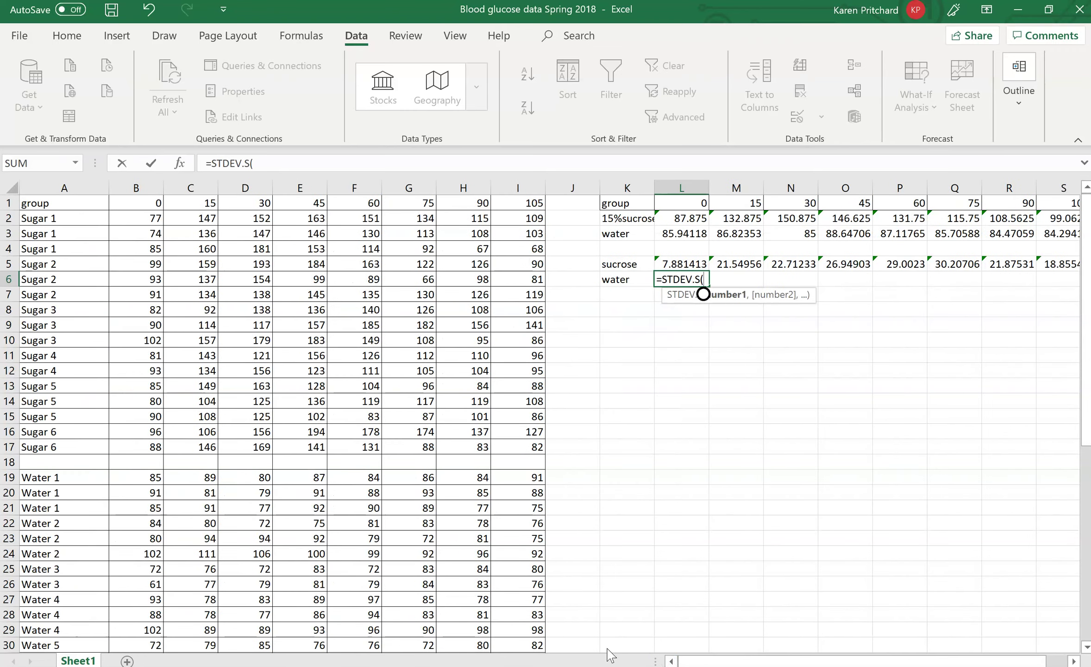
scroll(157, 477, down, 3)
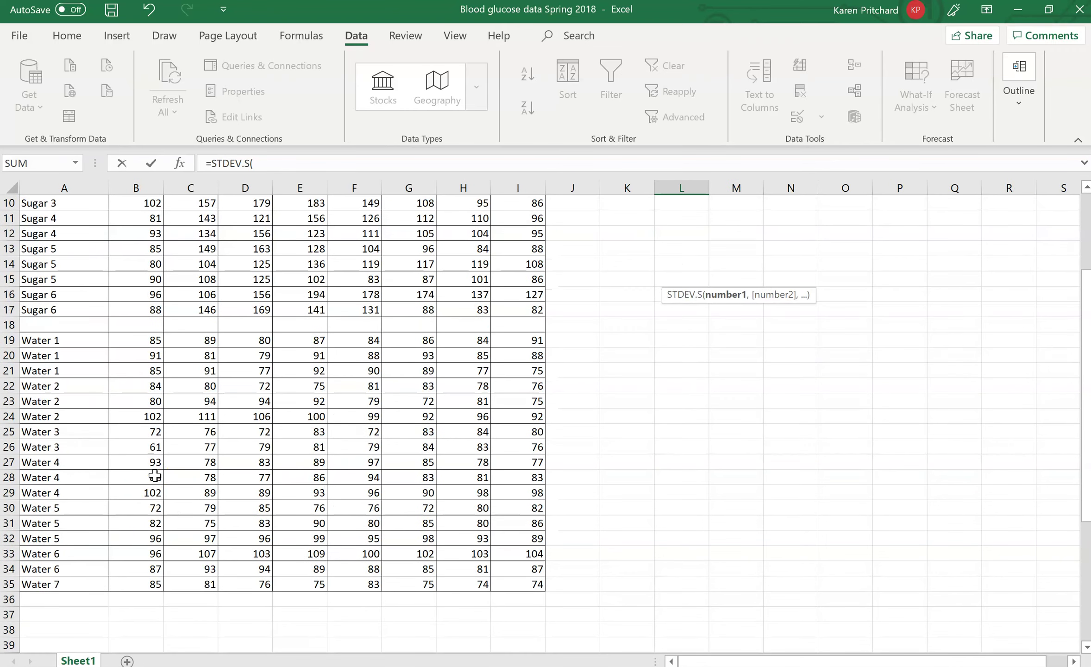
drag(139, 584, 139, 338)
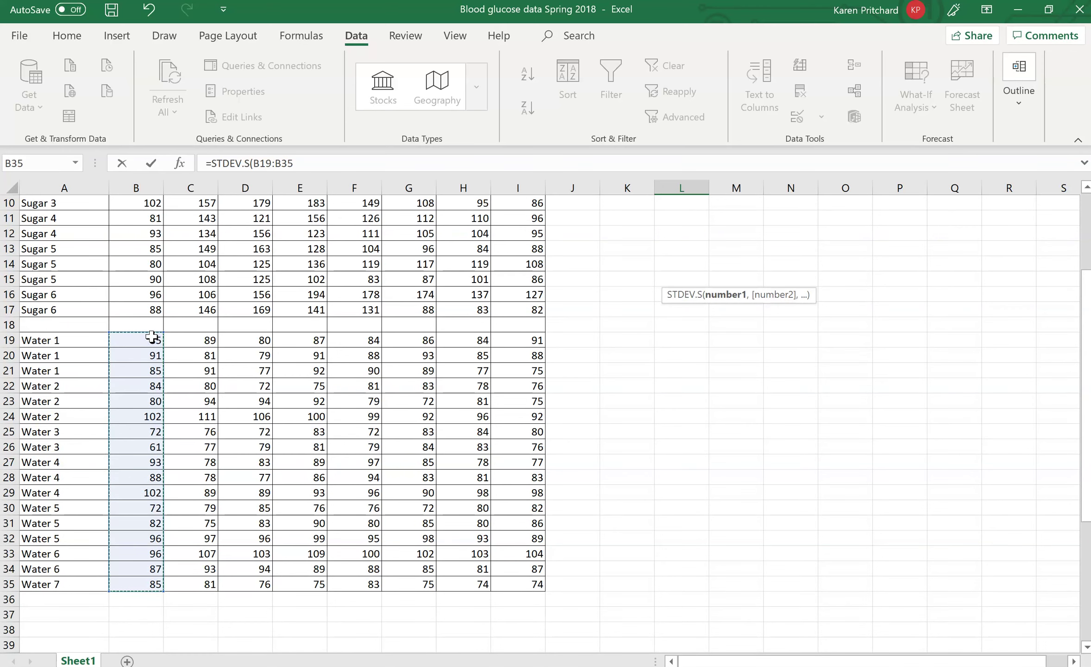
drag(1083, 479, 1073, 433)
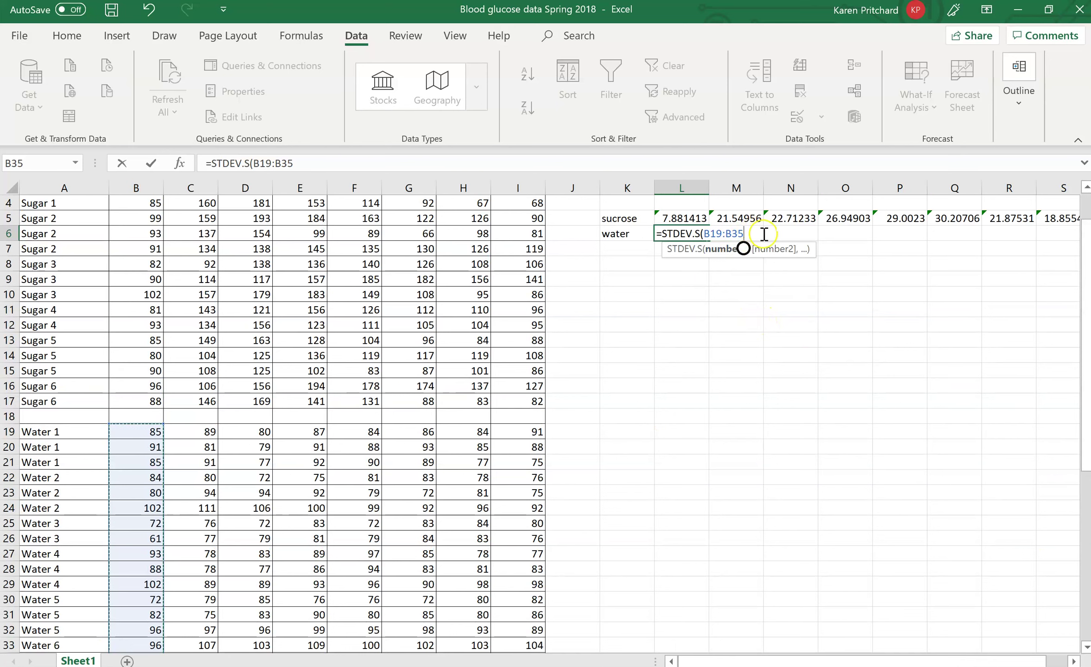
text())
key(Return)
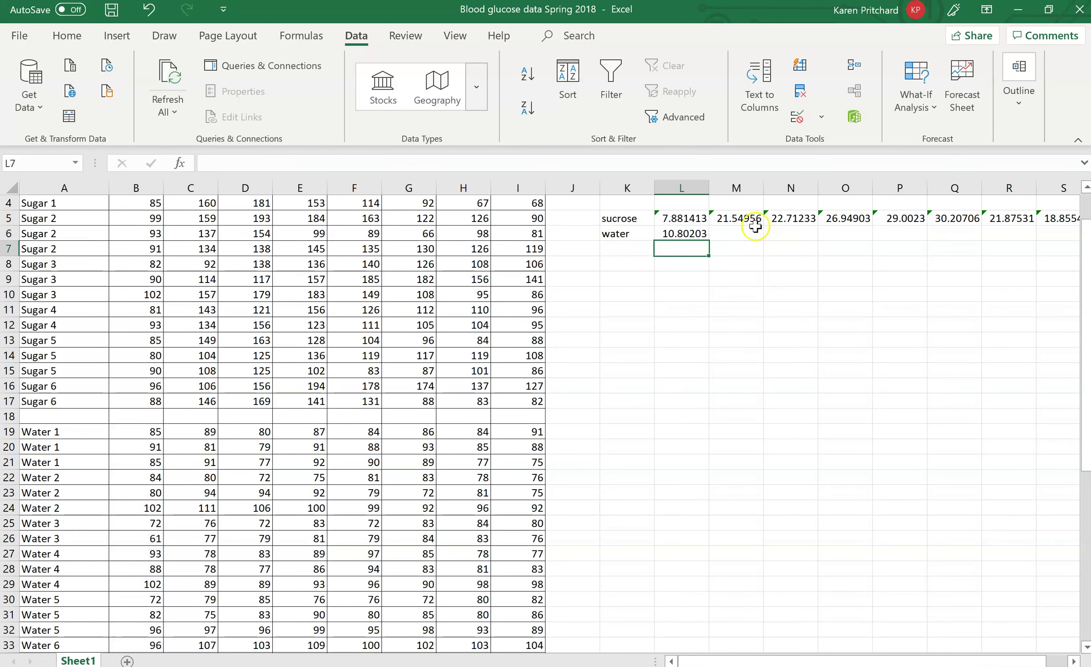
Copy the water standard deviation formula from L6 into M6:S6 and check the copied formulas in N6 and O6.
click(683, 233)
key(ctrl+c)
drag(736, 233, 1045, 236)
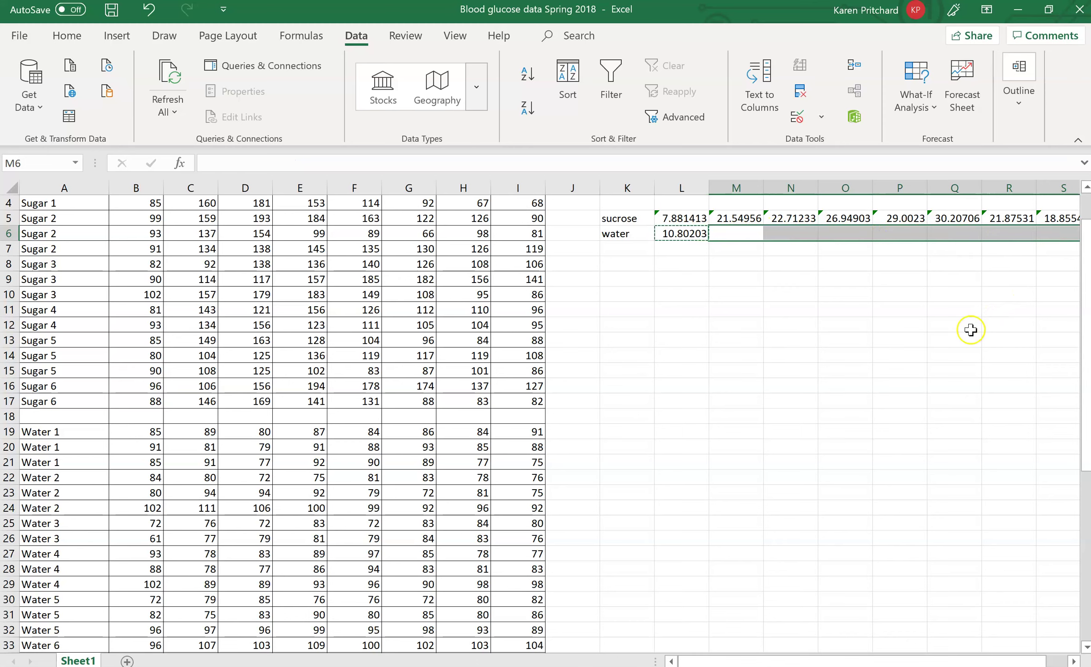
key(ctrl+v)
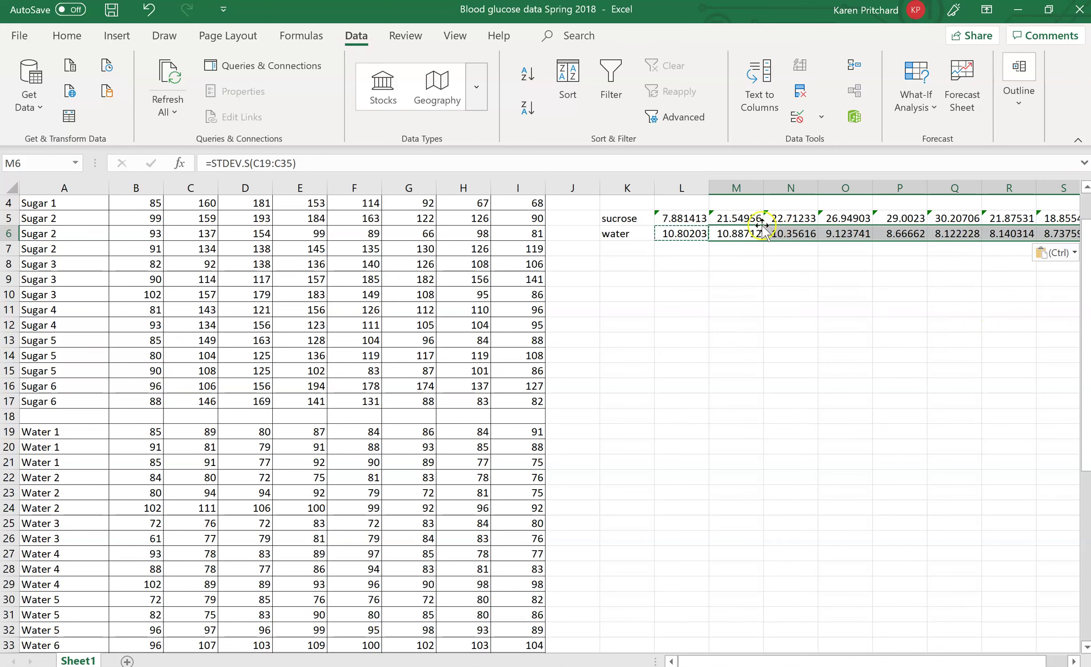
click(795, 235)
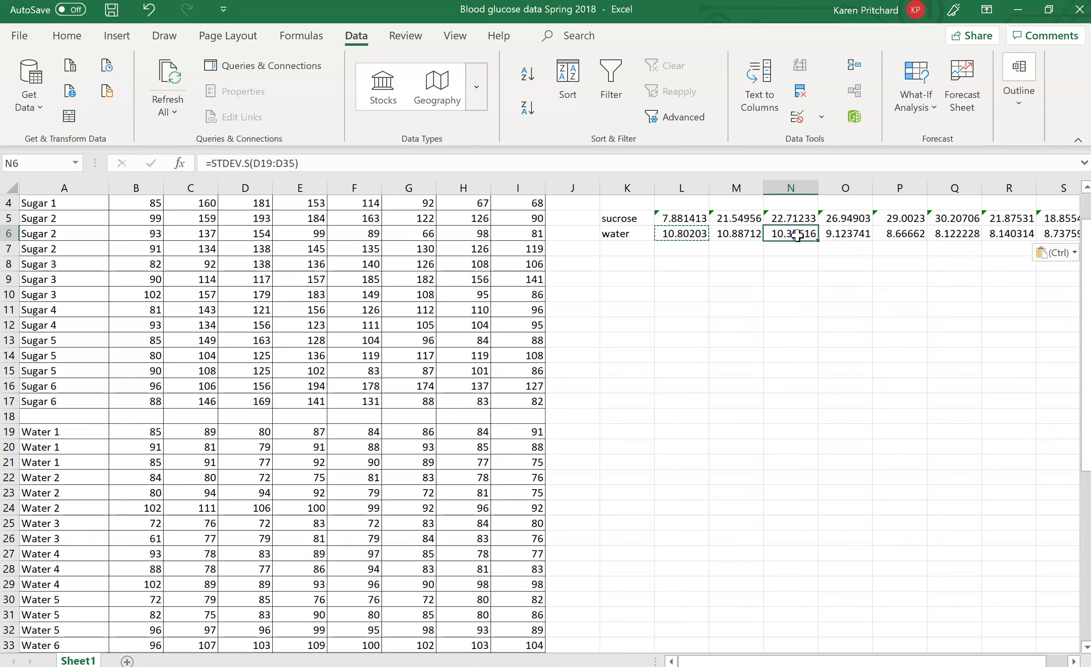
click(835, 234)
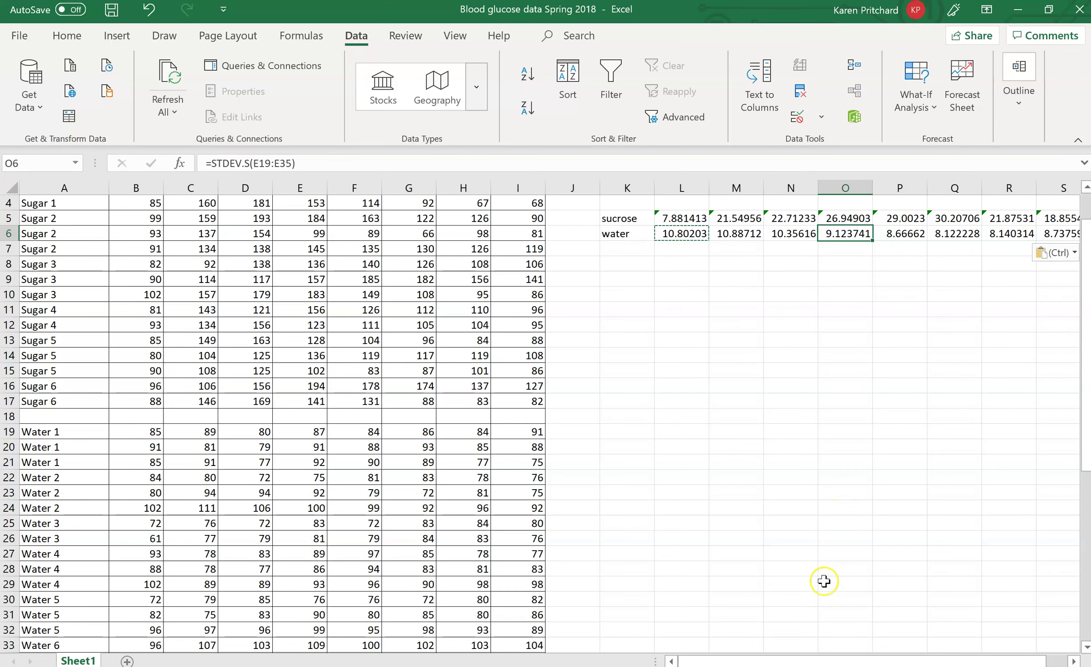
Rename the standard deviation row labels in K5 and K6 as sucrose SD and water SD.
drag(811, 660, 856, 652)
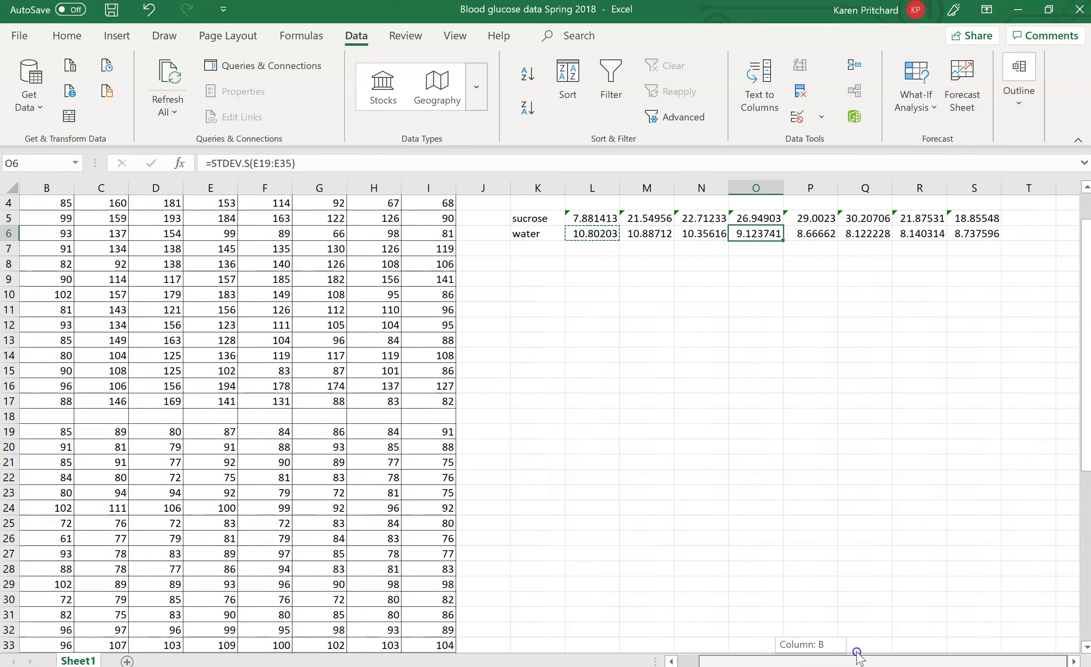
scroll(852, 558, up, 1)
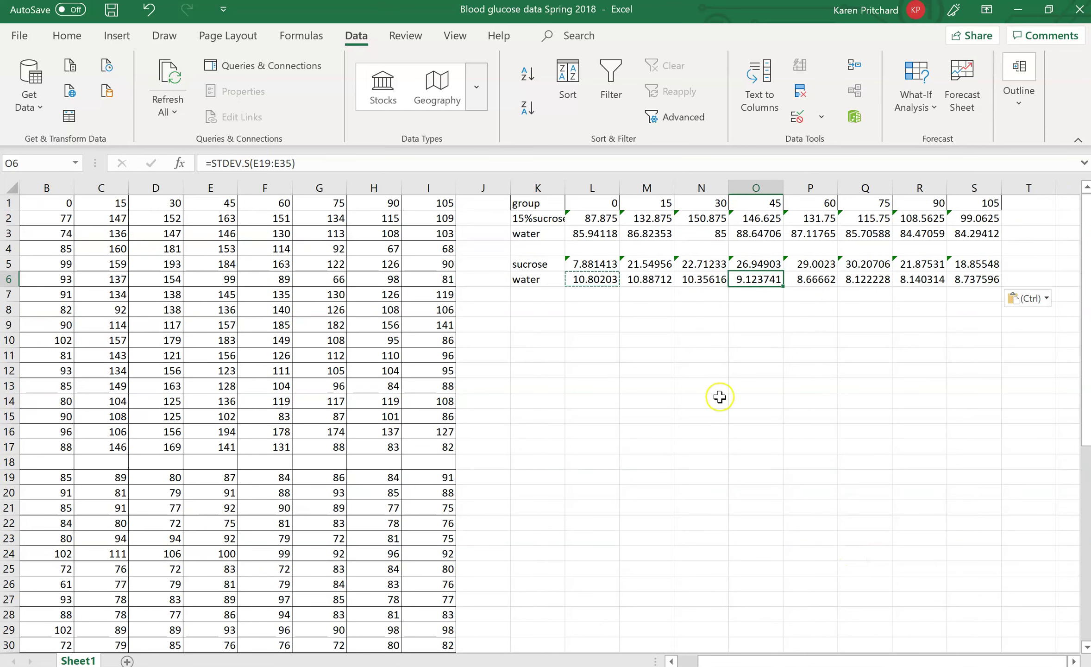
click(527, 267)
click(246, 163)
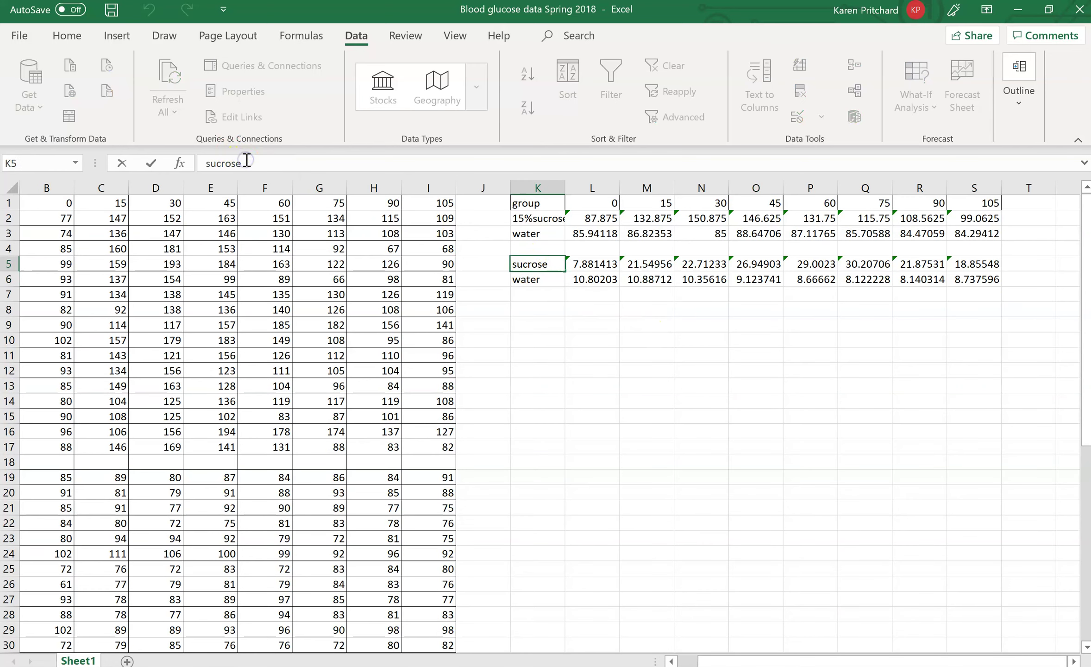
text(SD)
click(525, 280)
click(260, 162)
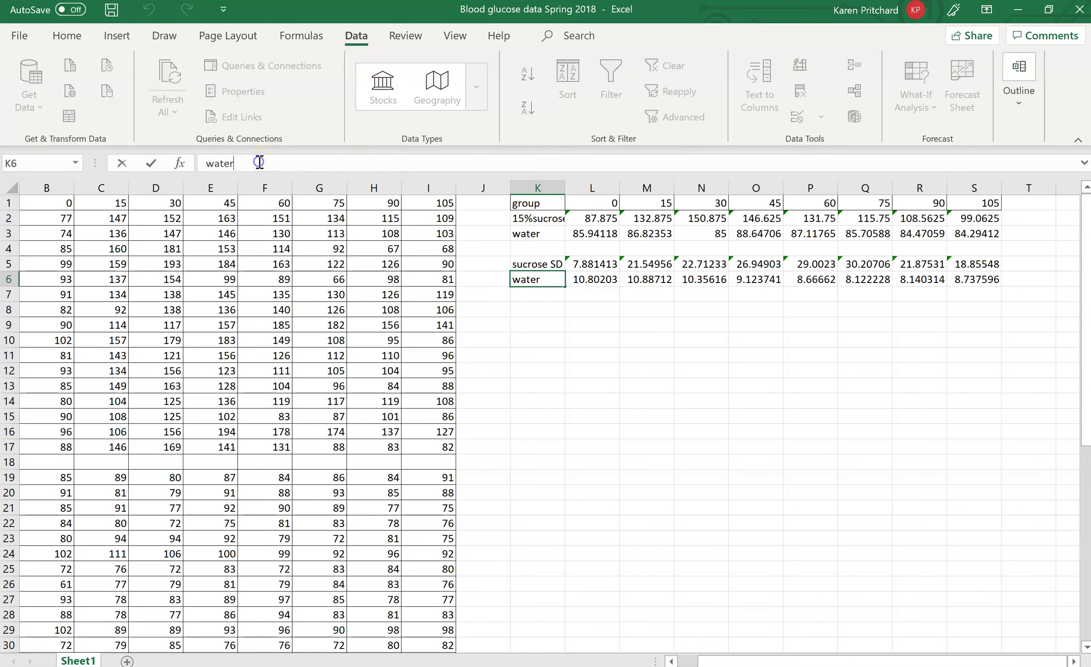
text(SD)
key(Return)
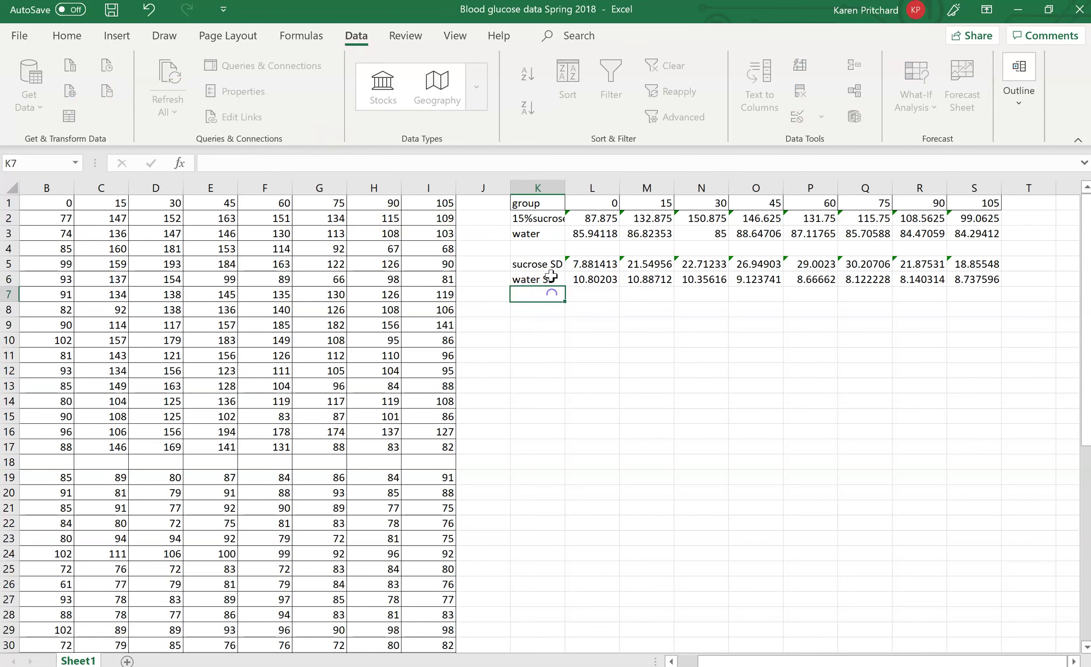
Review the time 0 sucrose formulas in L2 and L5 and read the error-check notice on L5.
click(584, 219)
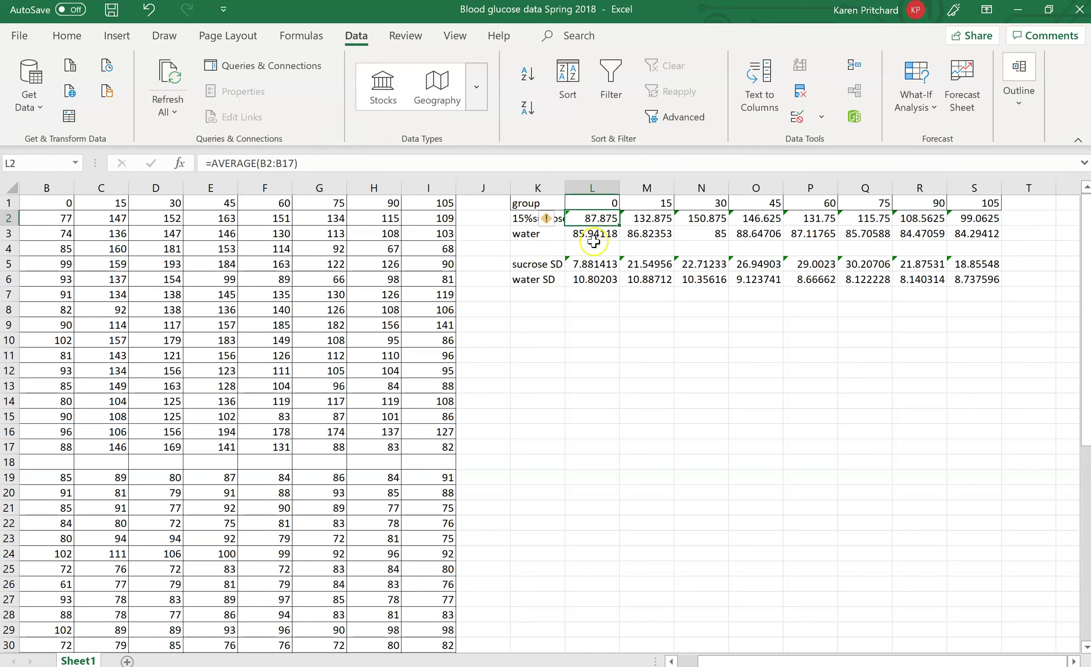
click(589, 266)
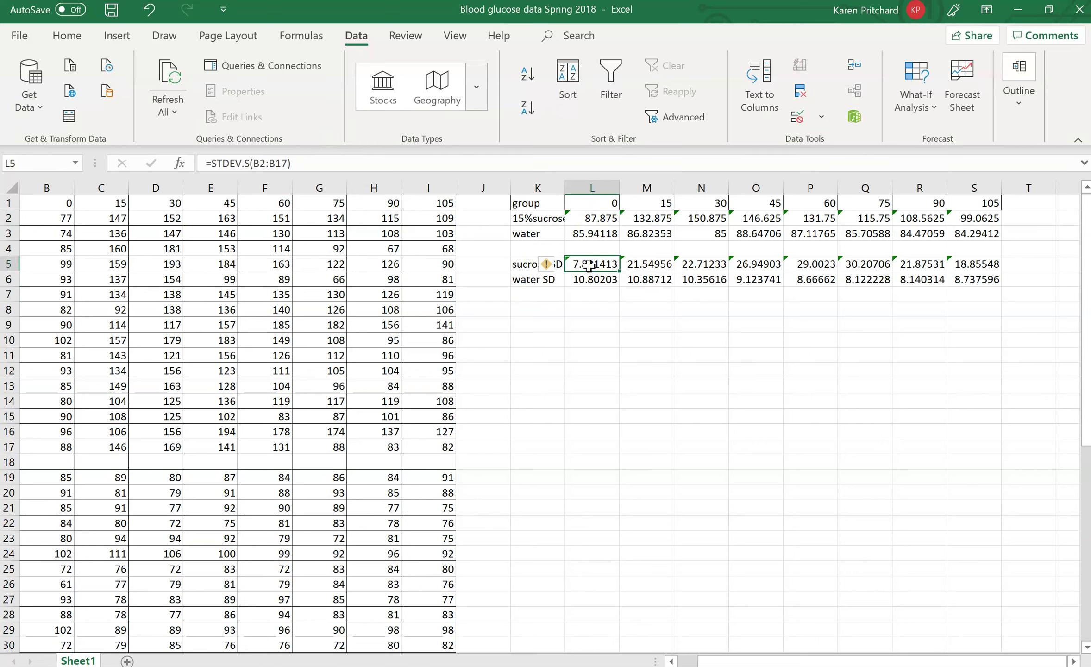
mouse_move(548, 271)
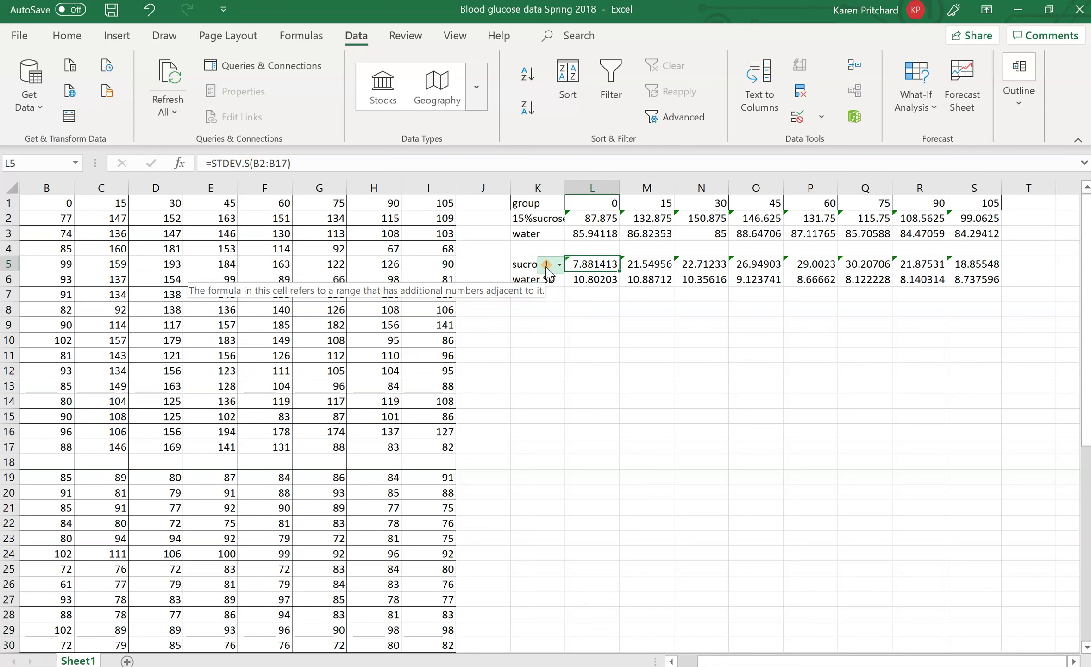
click(553, 310)
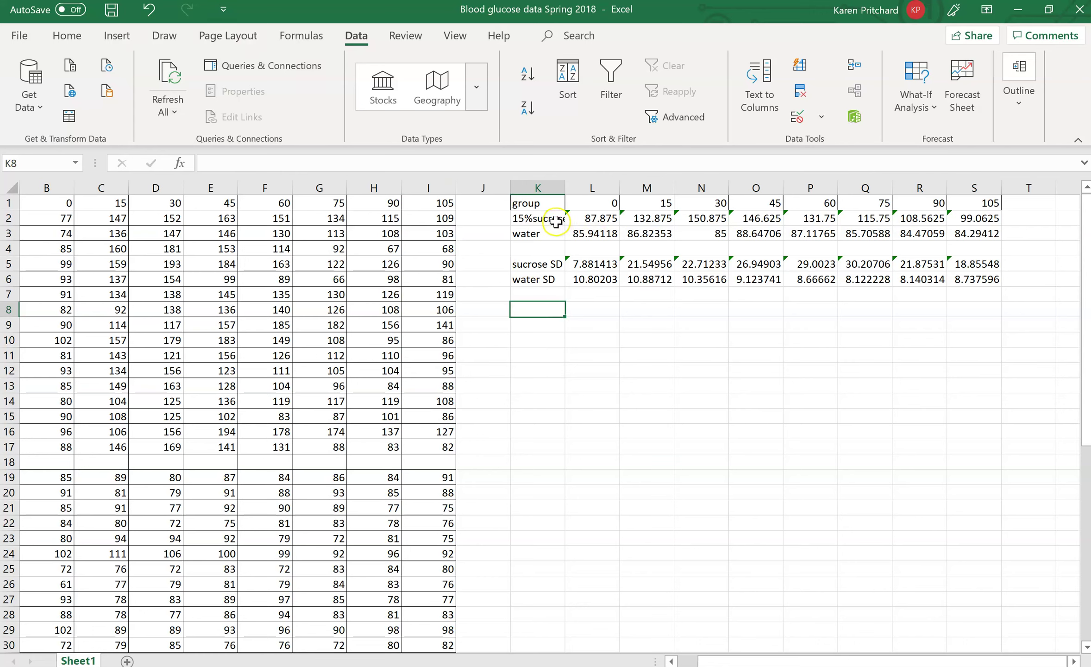
Insert a basic 2-D line chart of the sucrose and water averages in K2:S3 and place it below the summary table.
drag(538, 219, 977, 237)
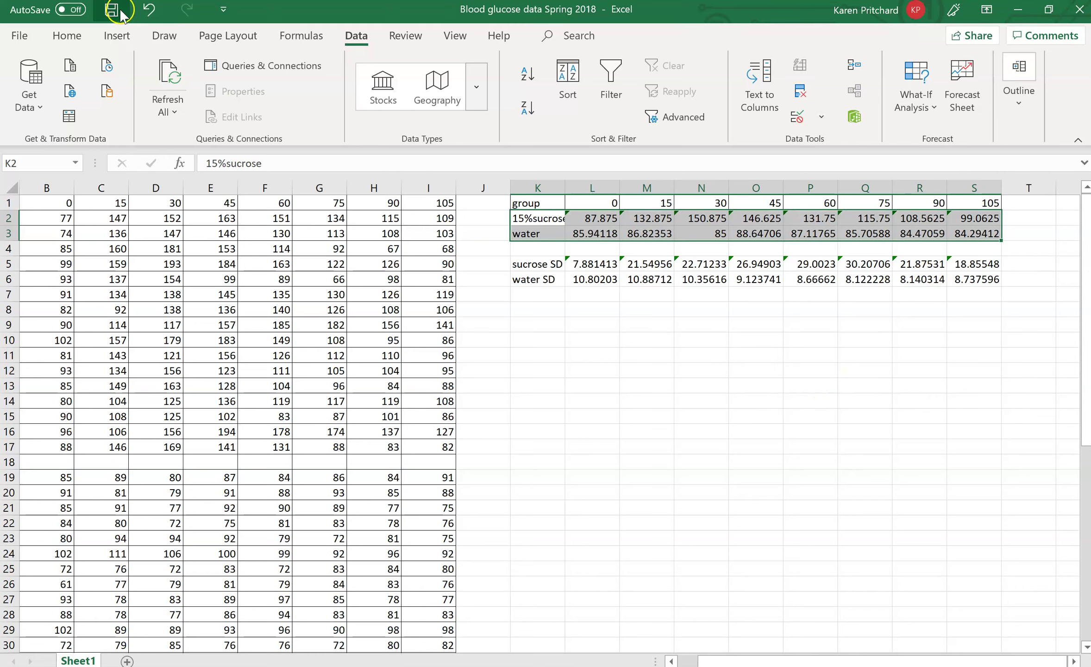
click(114, 36)
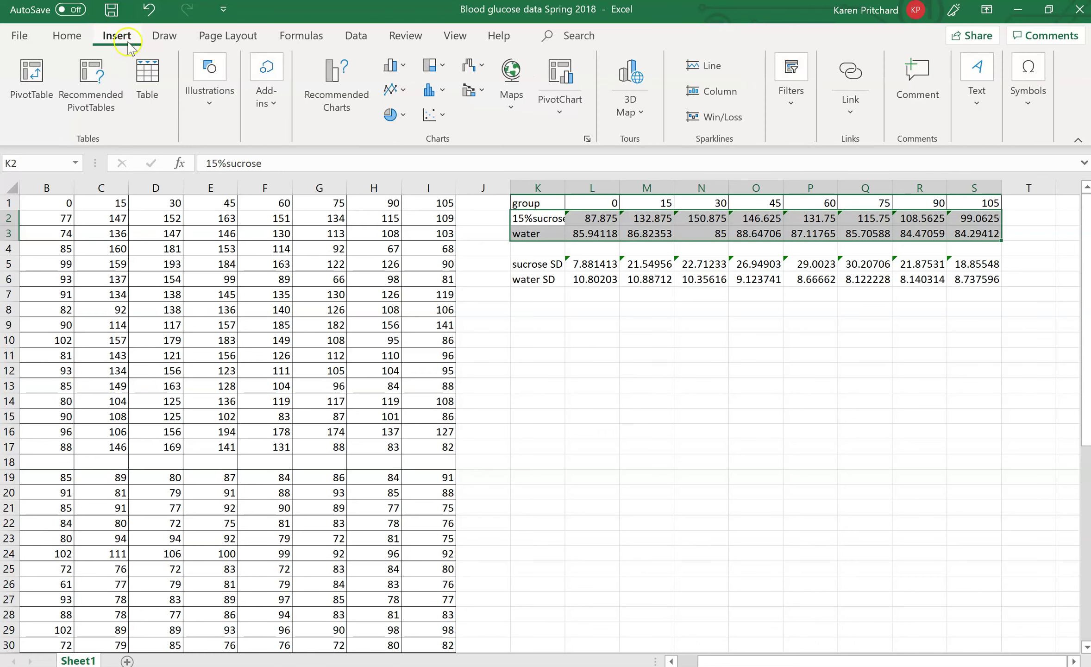
click(404, 91)
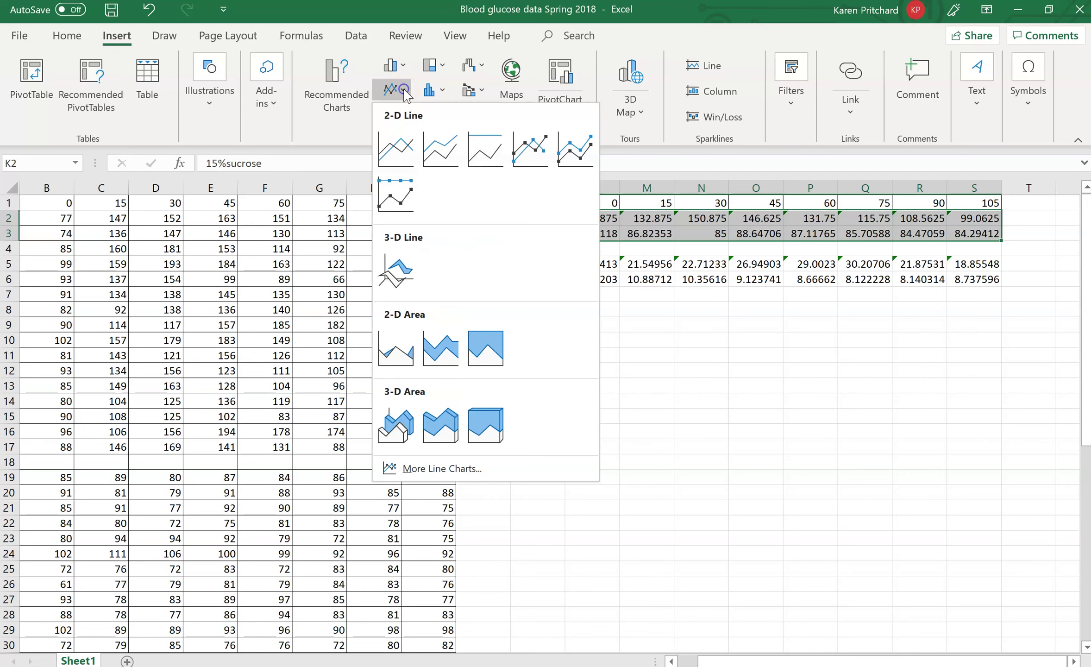
click(398, 150)
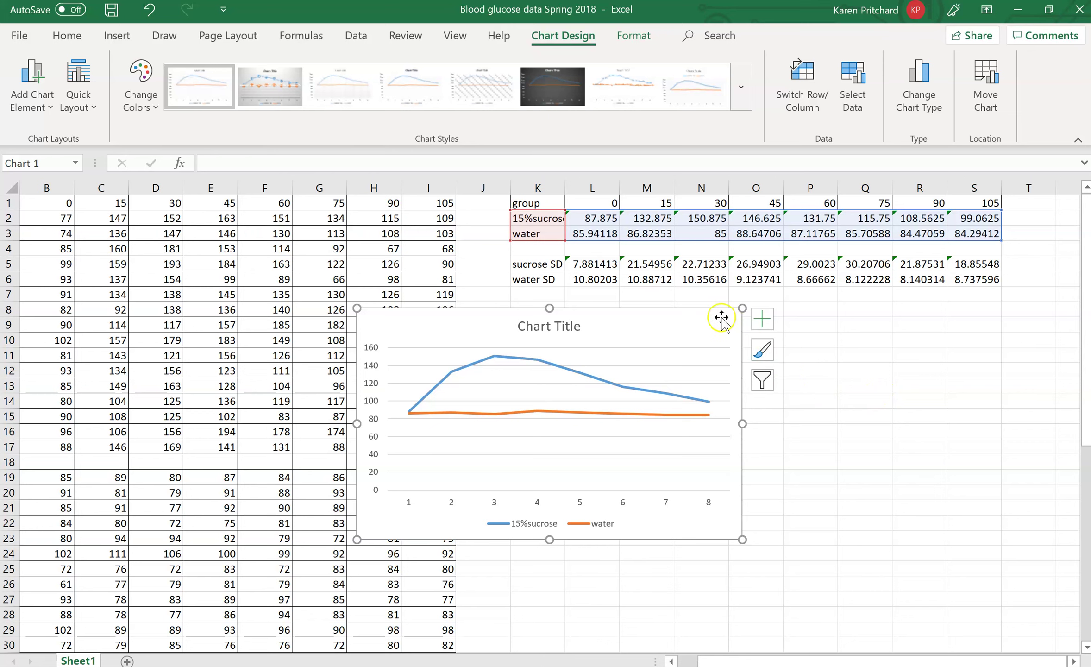
drag(714, 307, 881, 318)
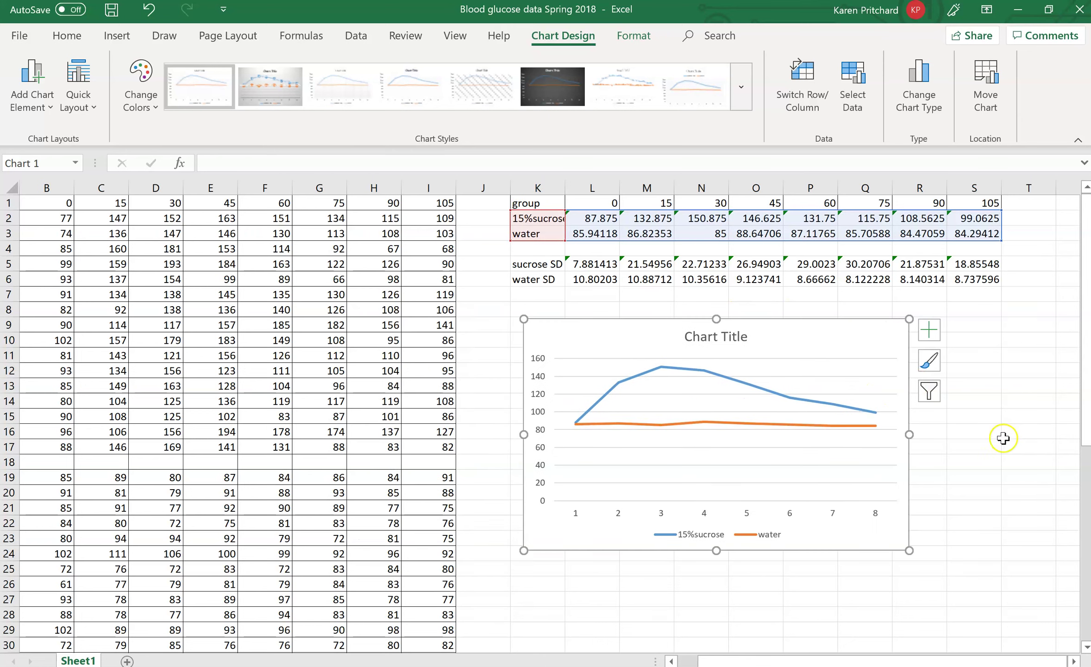